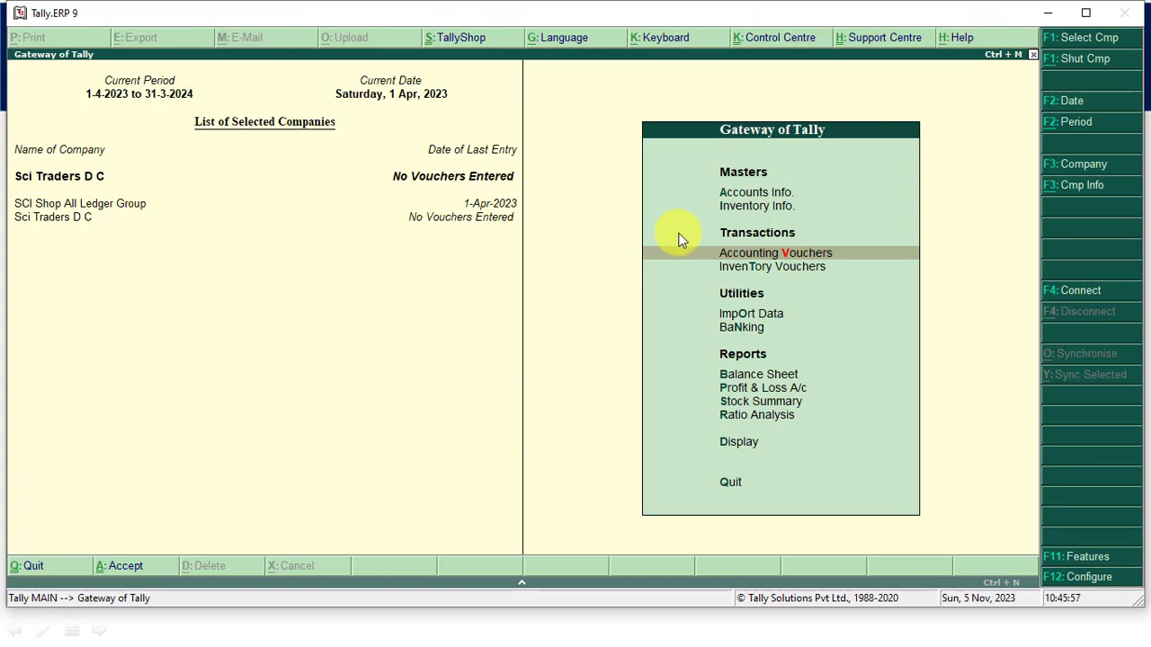
- Open an accounting Payment voucher and select the Cash account to check its current balance
click(757, 259)
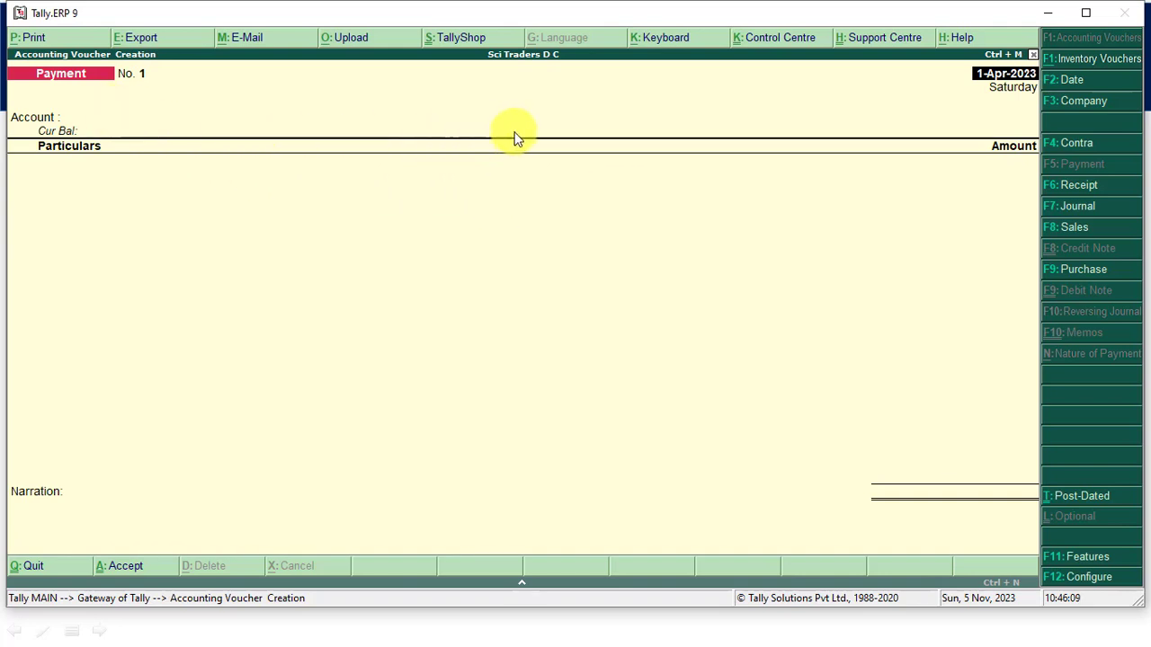
key(F5)
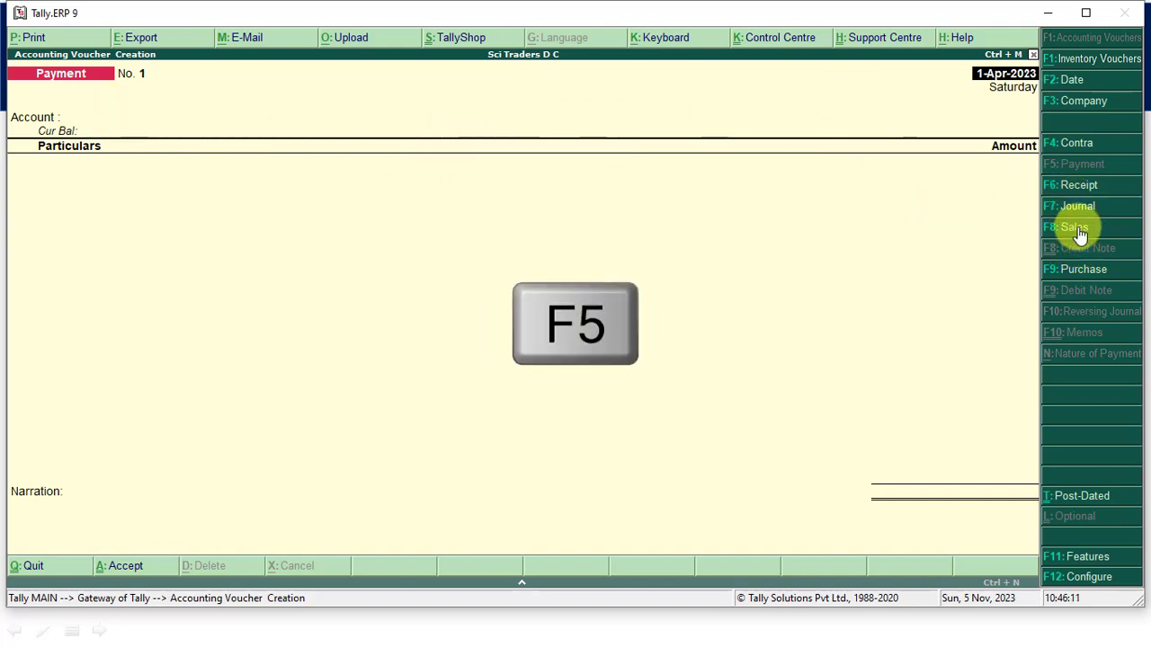
click(199, 114)
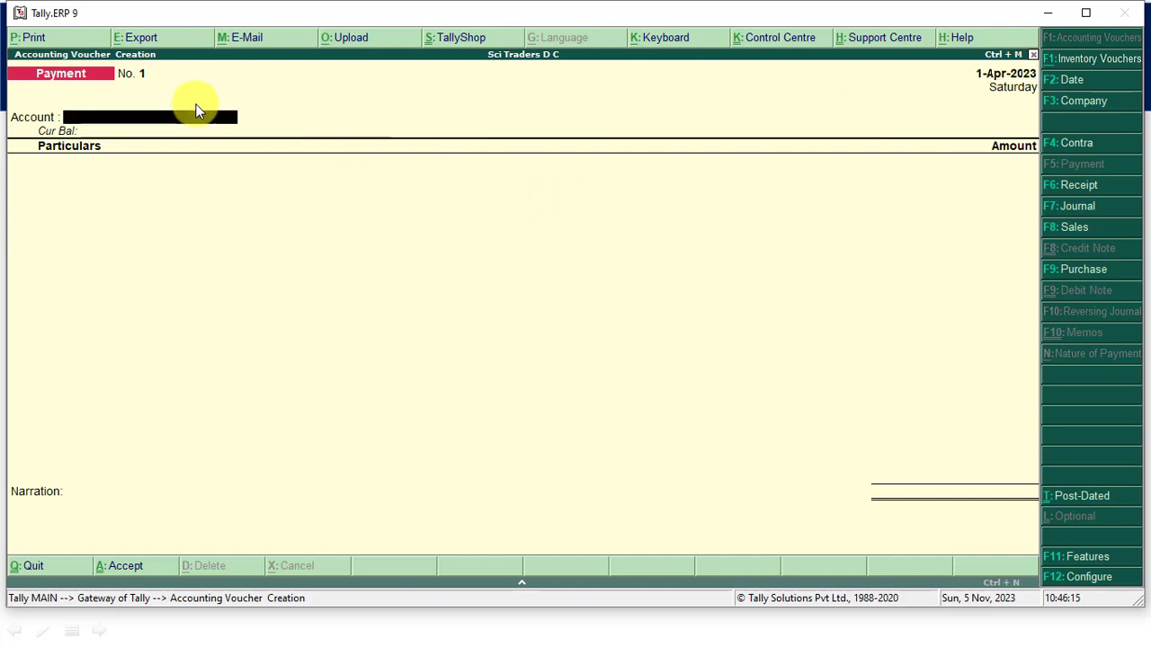
key(space)
key(Return)
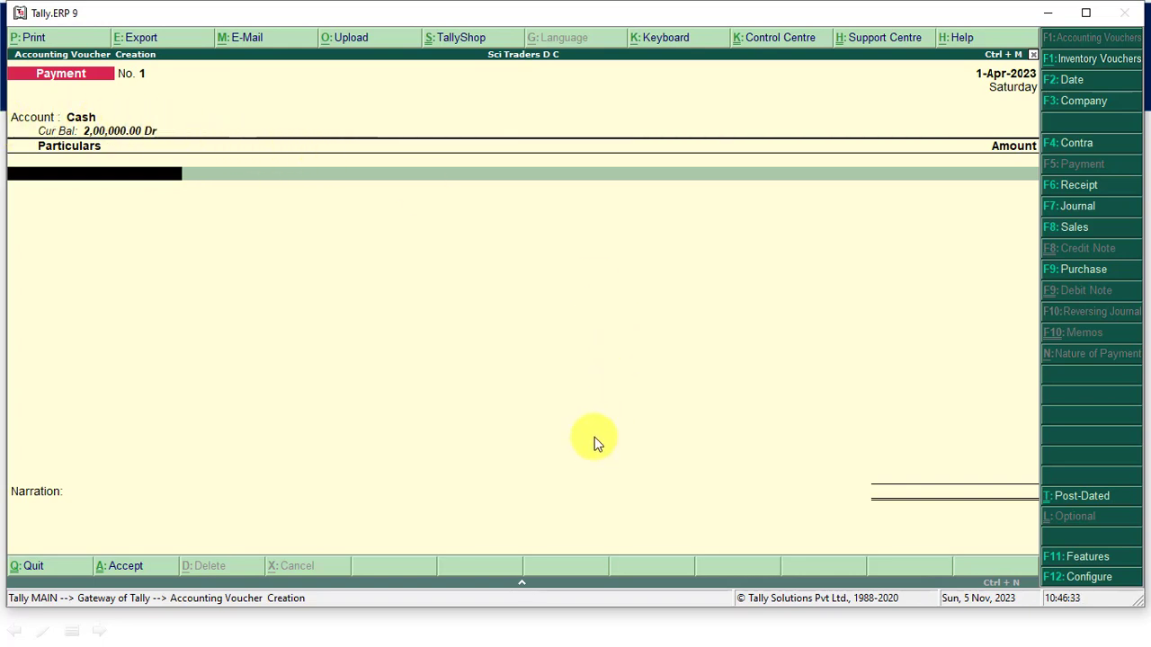
- Switch to the PowerPoint slideshow to review the cash purchase from Tisu Traders, and return to Tally.ERP 9
key(alt+Tab)
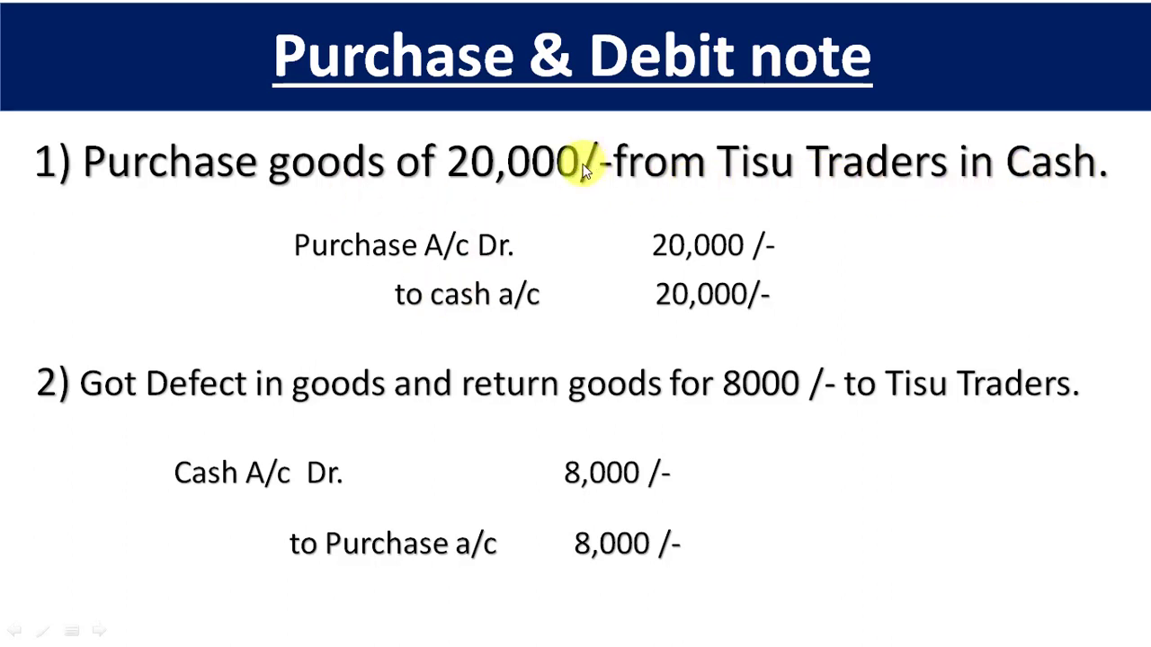
key(alt+Tab)
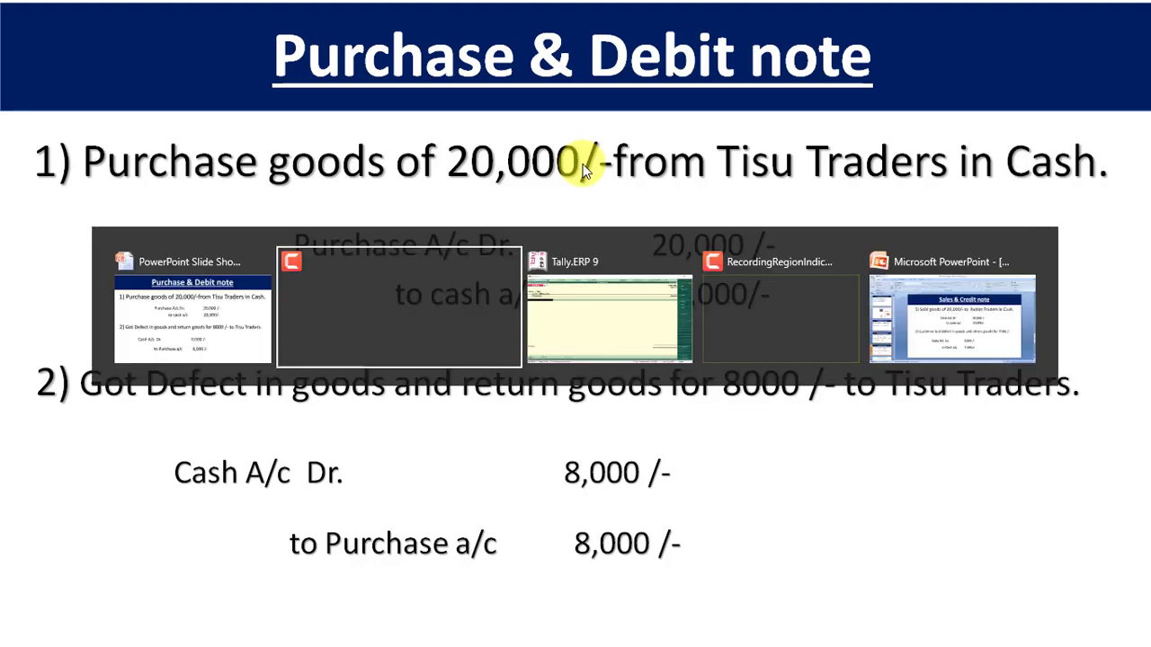
key(alt+Tab)
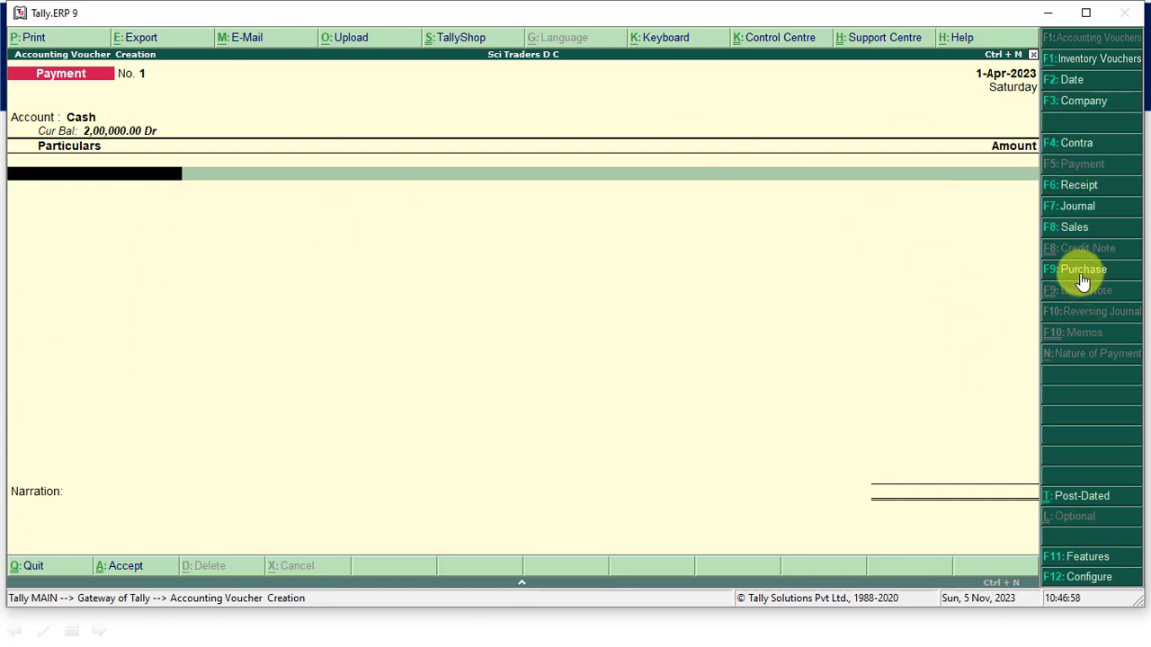
- Start a Purchase voucher with supplier invoice number 101, keeping the date 1-Apr-2023
key(F9)
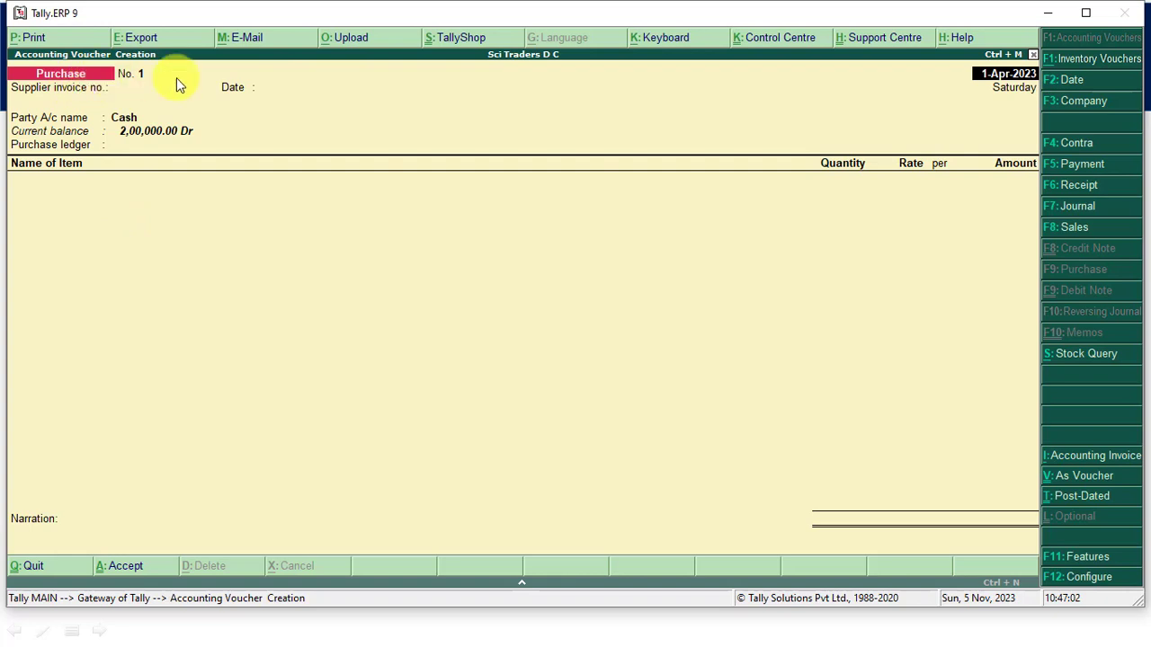
key(Return)
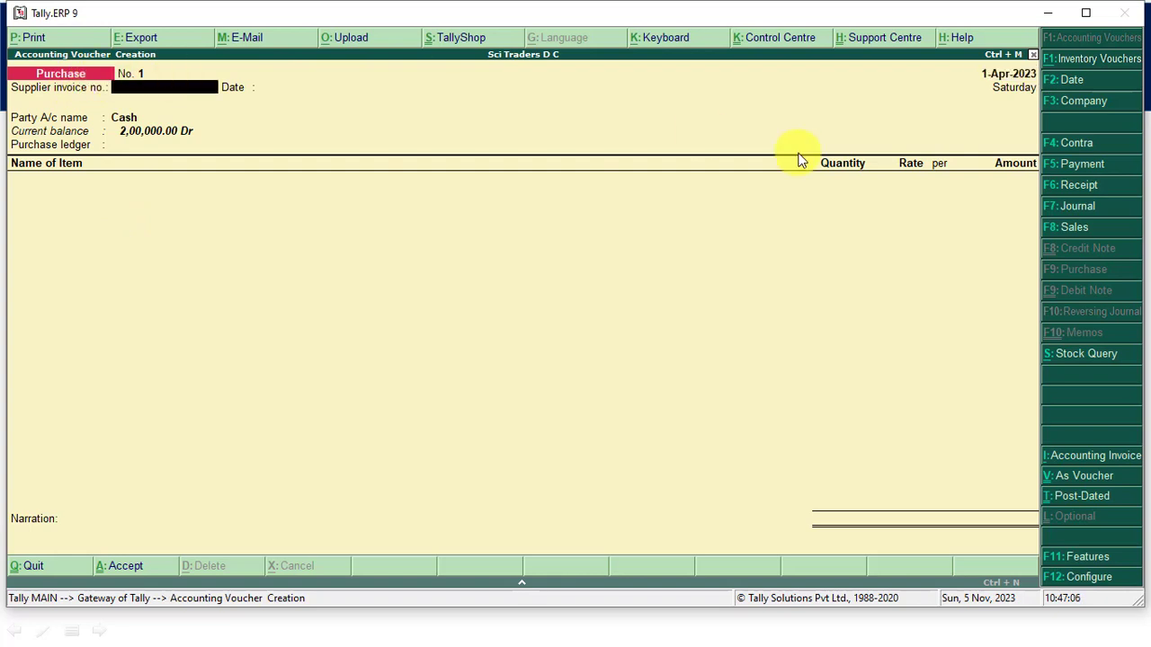
text(101)
key(Return)
- Keep Cash as the party account and leave the receipt, payment and delivery details blank
key(Return)
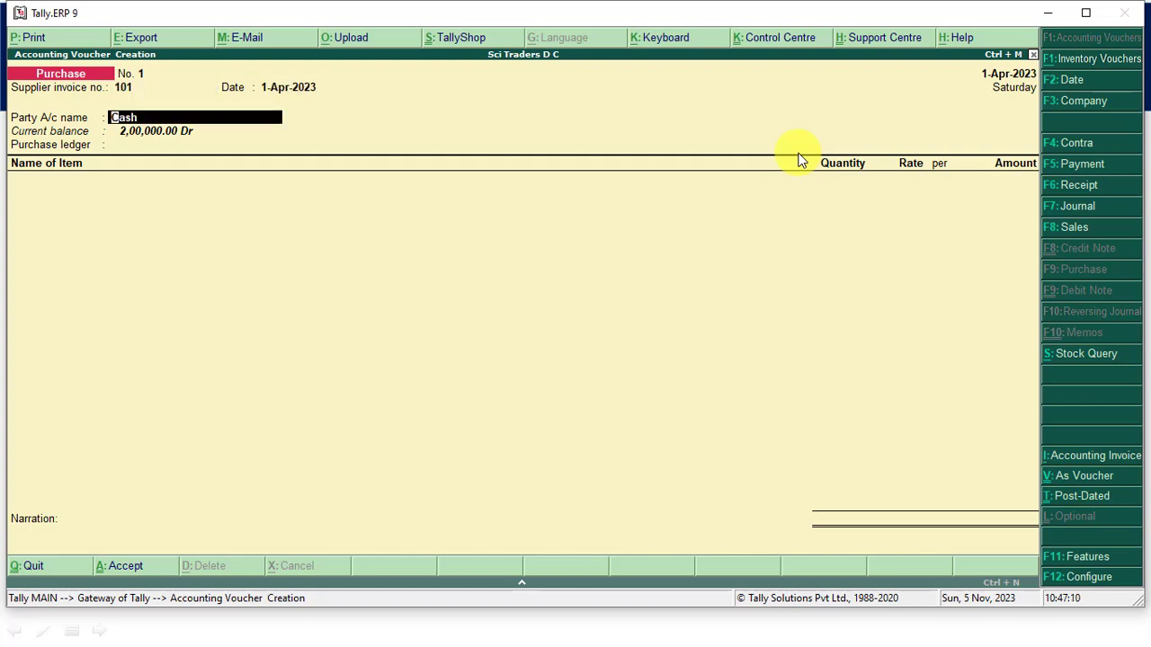
key(Return)
key(Return)
key(Return)
key(Return)
key(Return)
key(Return)
key(Return)
key(Return)
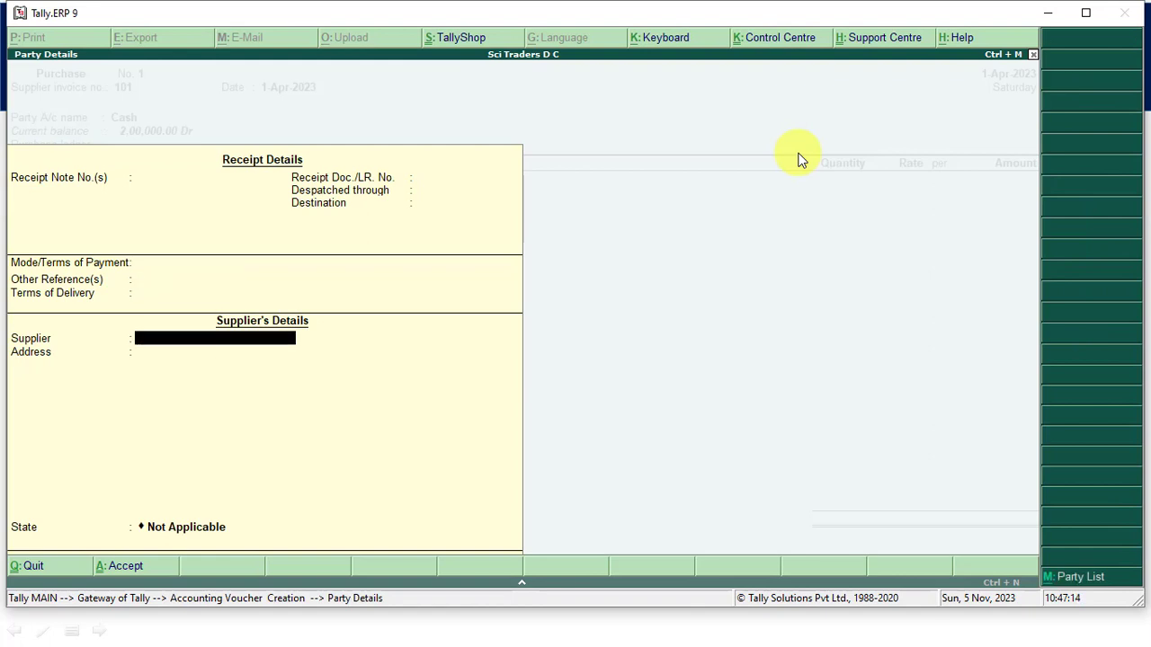
- Enter Tisu Traders as the supplier, with Azamgarh as the address
text(T)
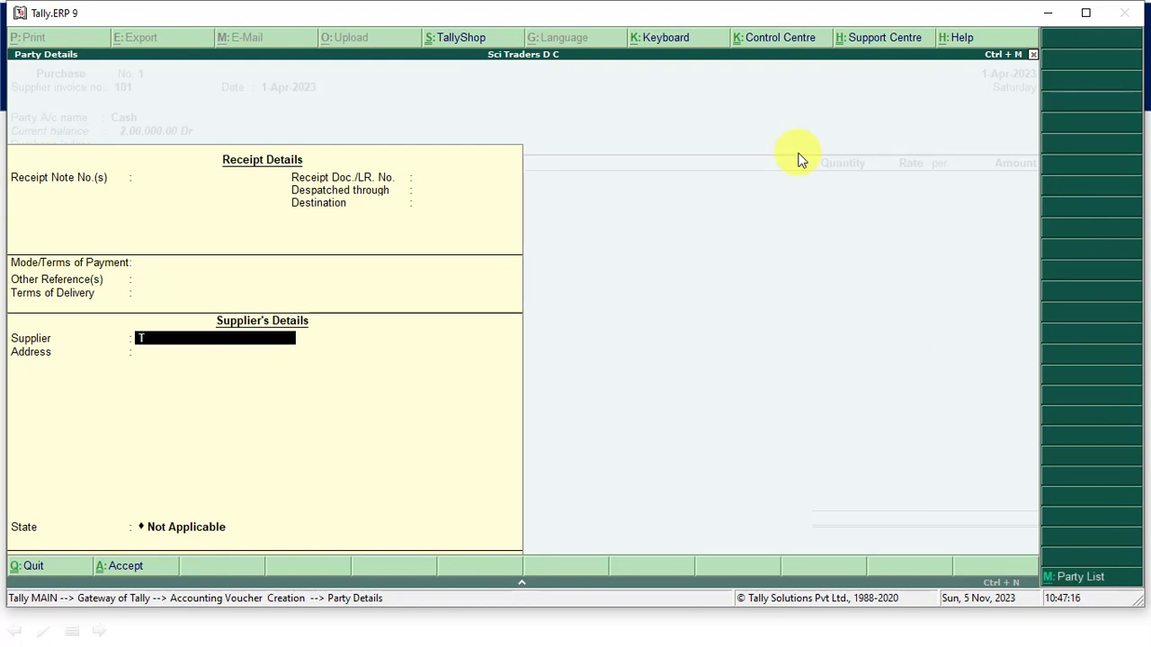
text(is terders)
key(Return)
text(Aza)
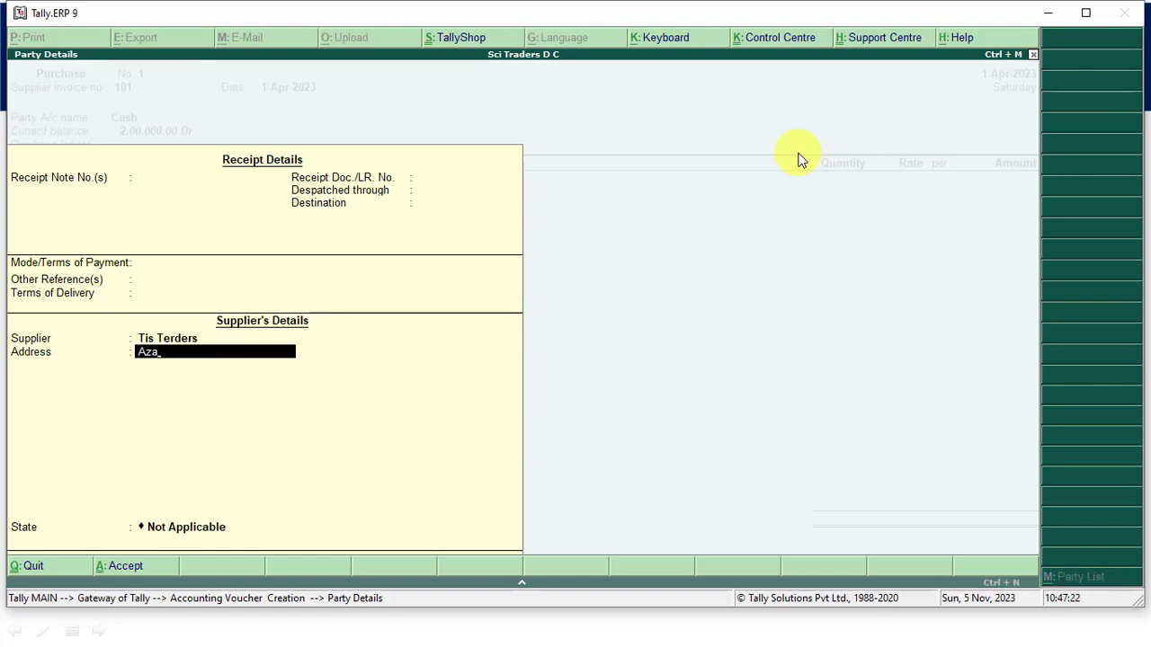
text(m)
text(a)
text(a)
key(BackSpace)
key(BackSpace)
text(garh)
key(Return)
key(Return)
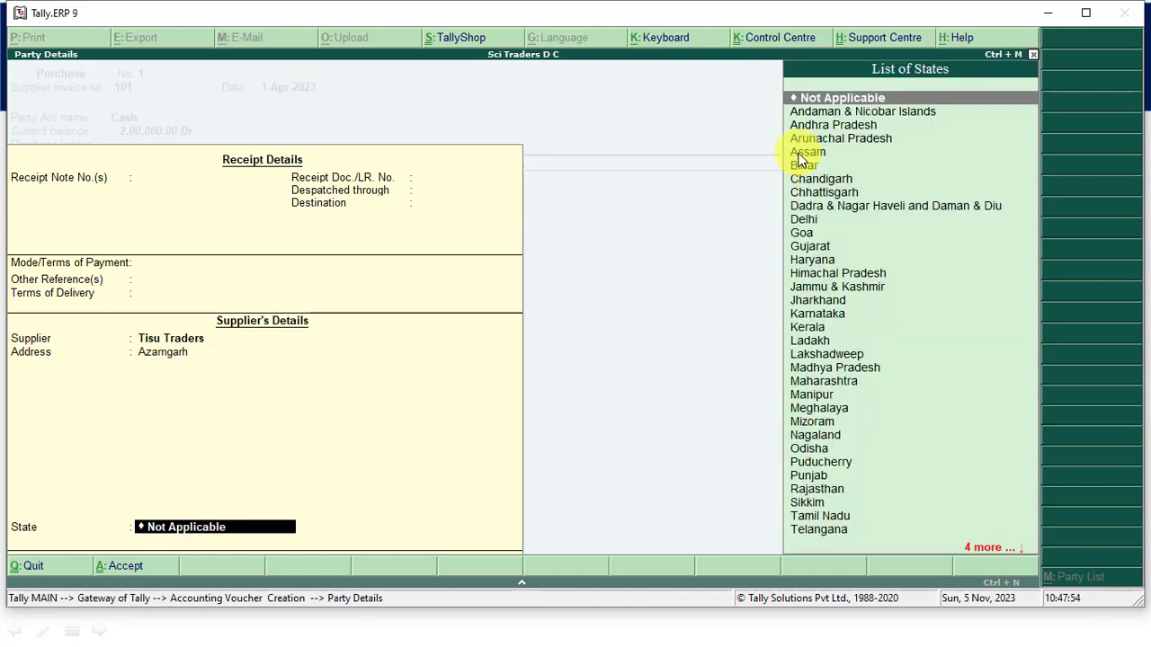
- Set the supplier's state to Uttar Pradesh and choose Purchase A/C as the purchase ledger
text(ut)
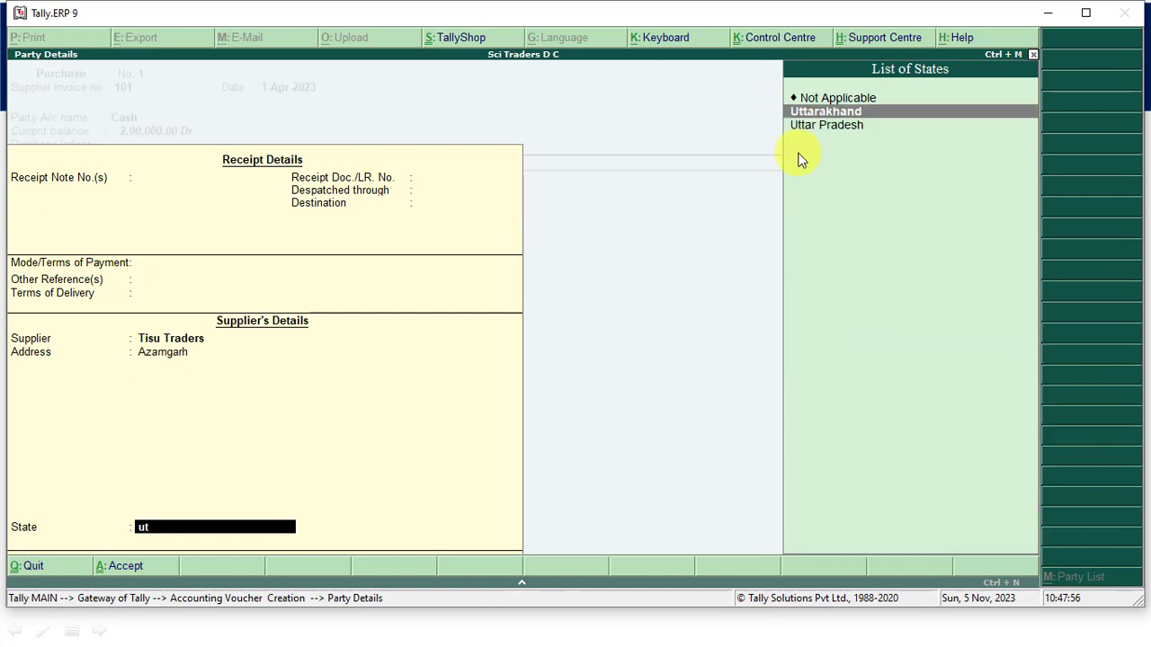
key(Down)
key(Return)
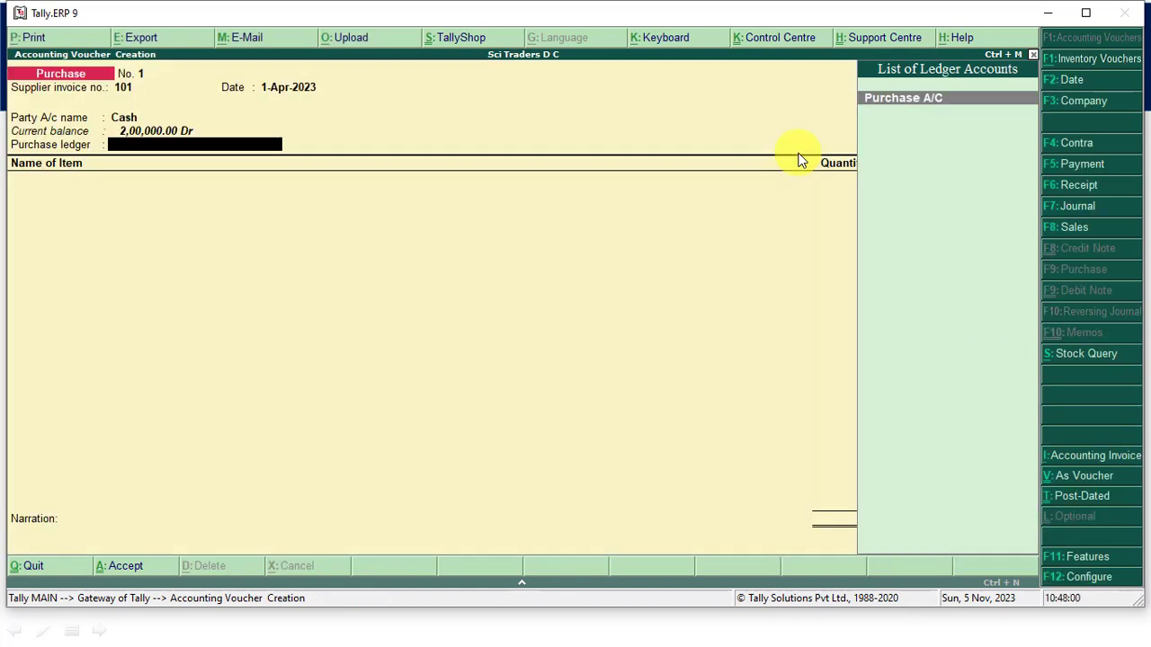
key(Return)
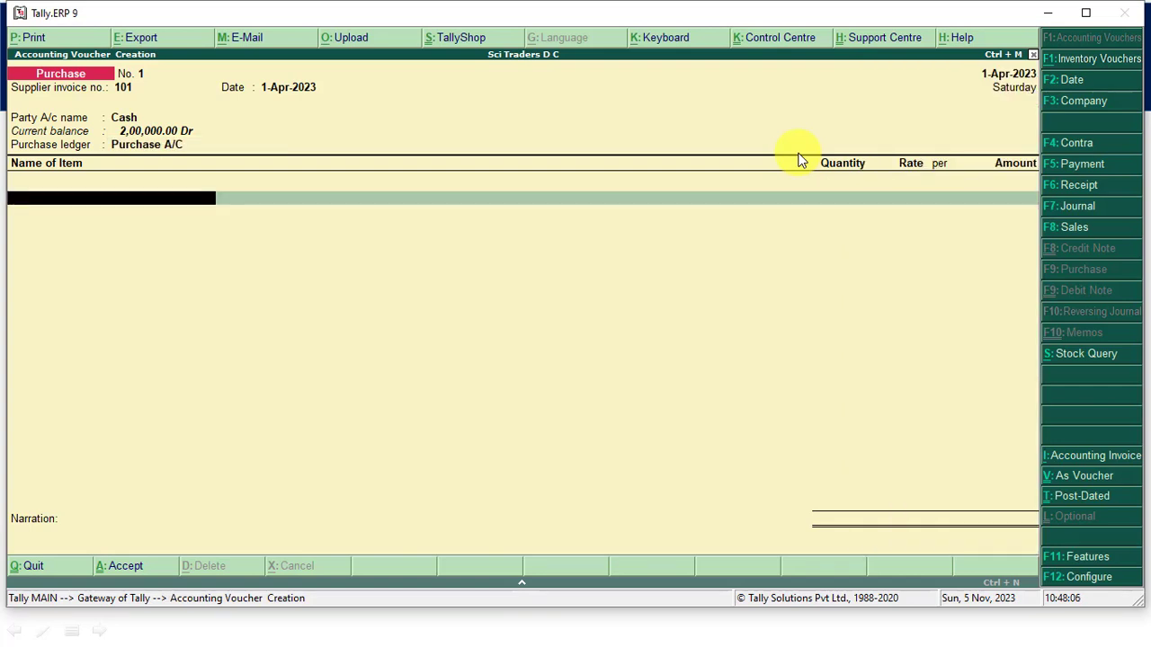
- Create the stock item Moniter under Primary, measured in PCS, from within the purchase voucher
key(Return)
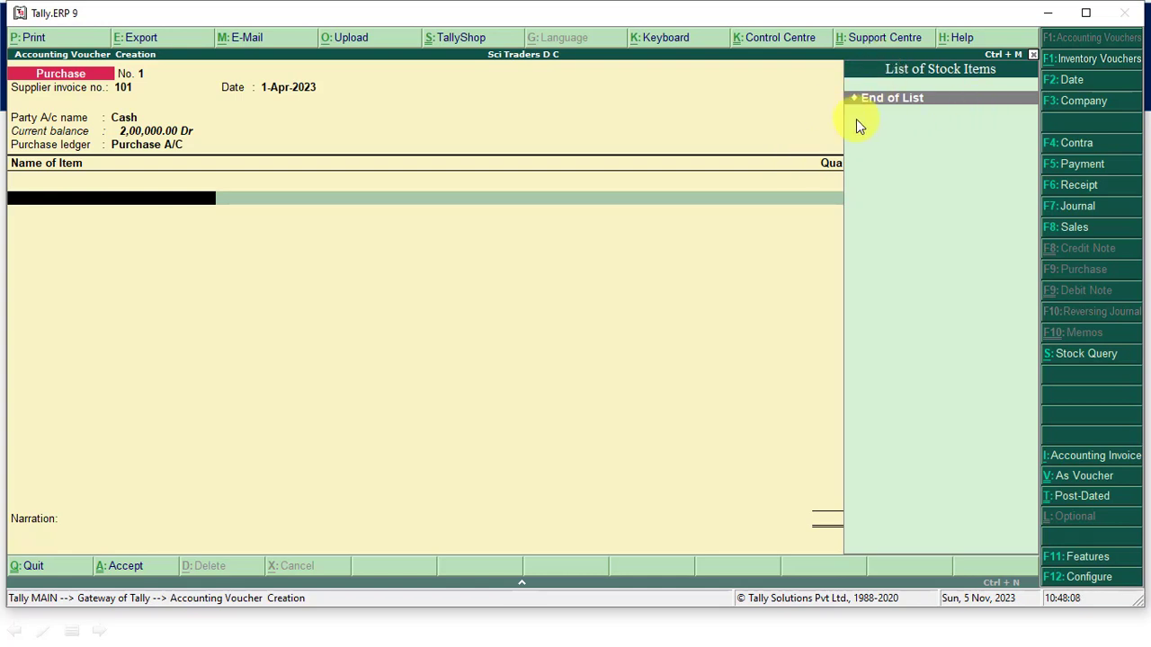
key(alt+c)
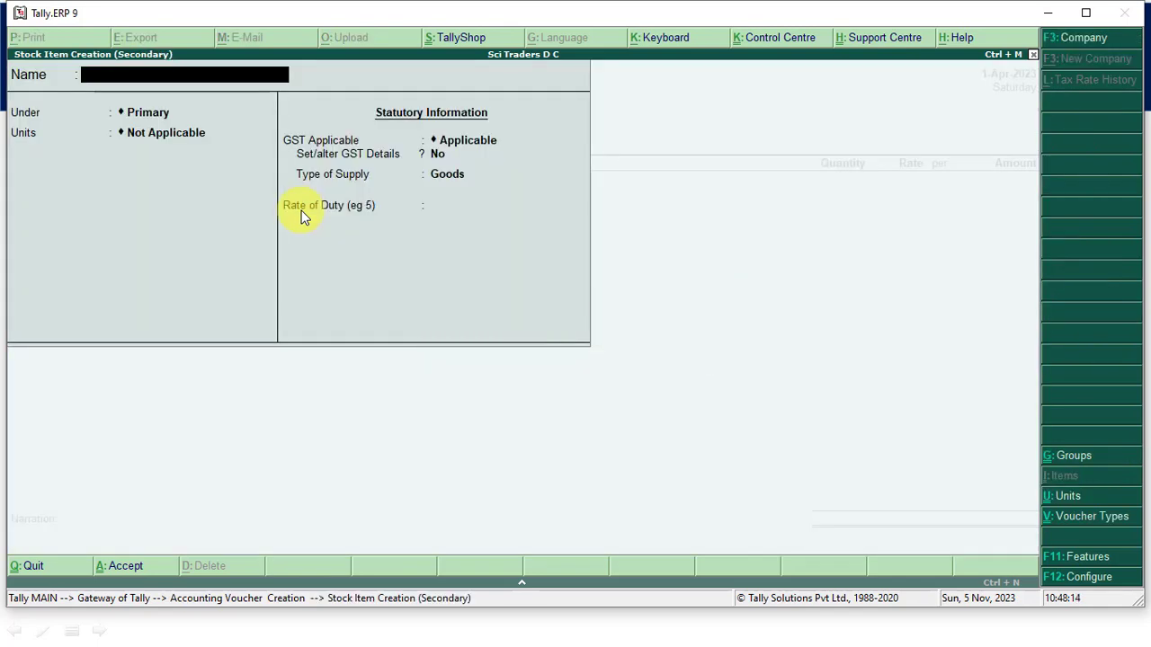
text(Moniter)
key(Return)
key(Return)
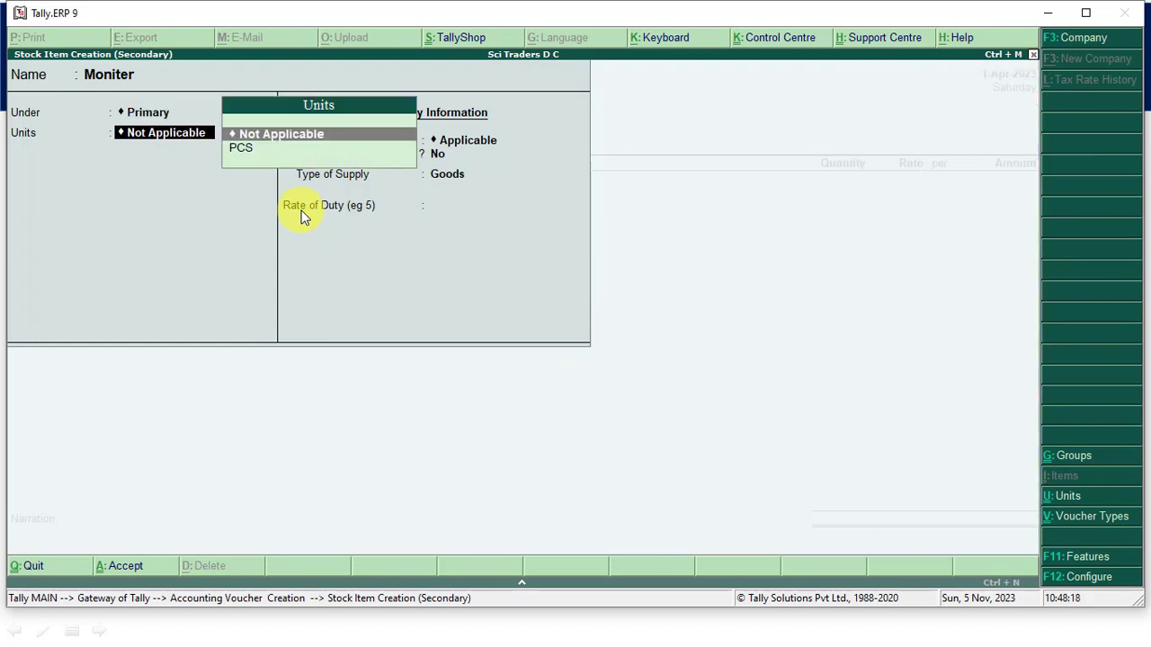
key(Down)
key(Return)
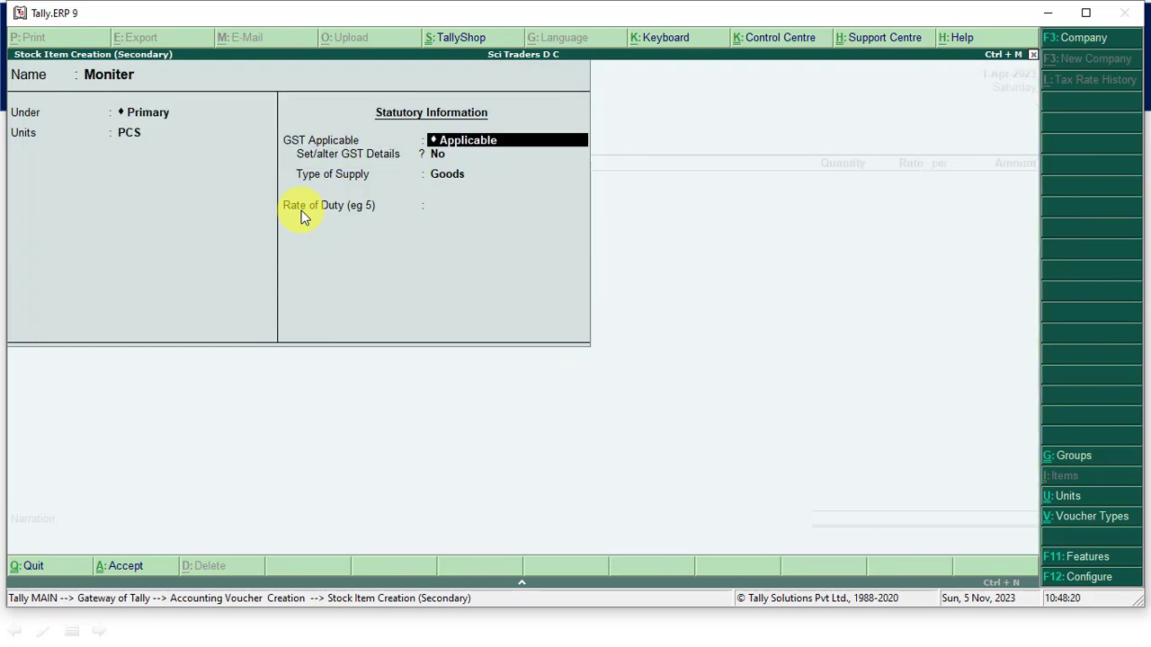
key(ctrl+a)
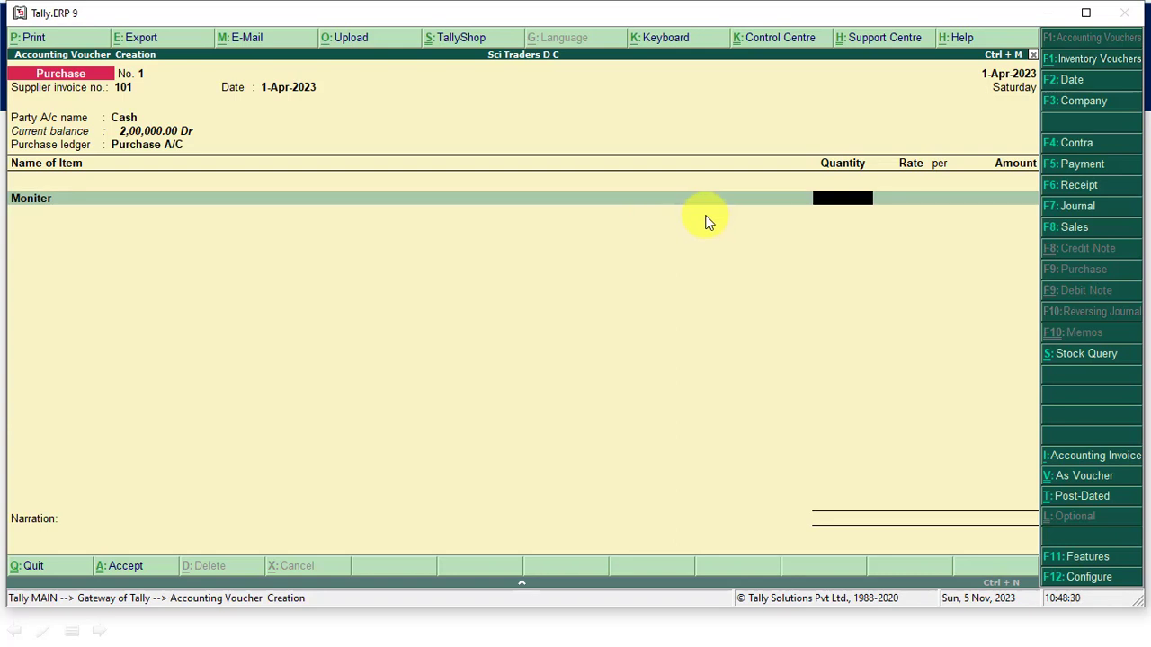
- Enter a quantity of 20 PCS at a rate of 1,000 per piece for the Moniter item
text(20)
key(Return)
text(10)
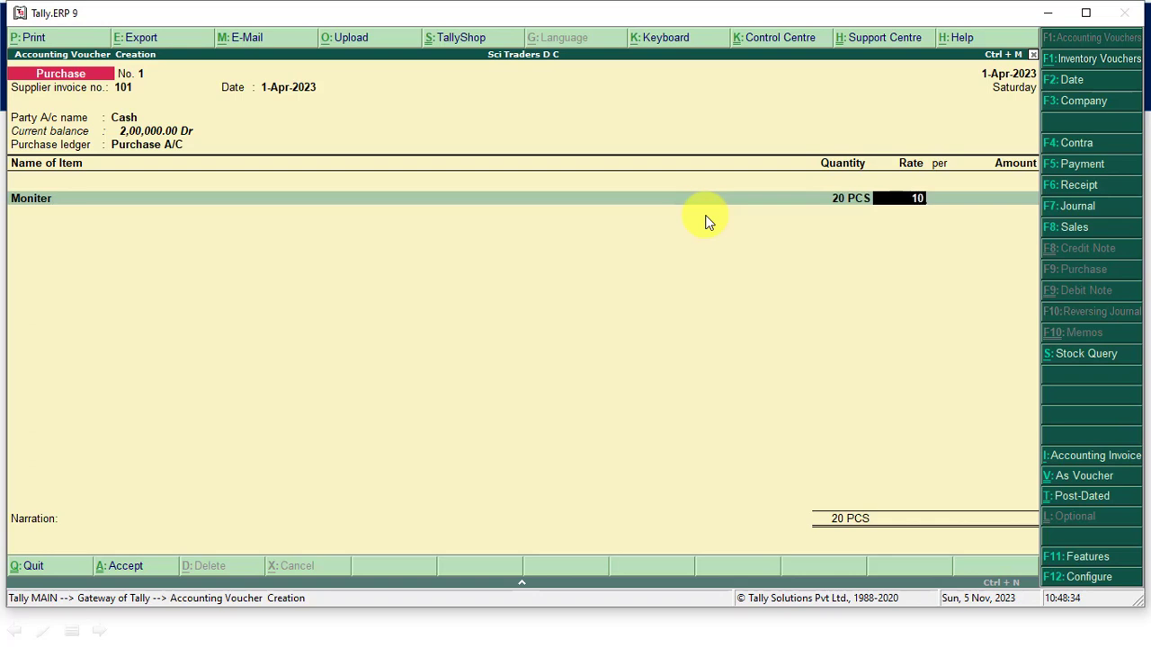
text(00)
key(Return)
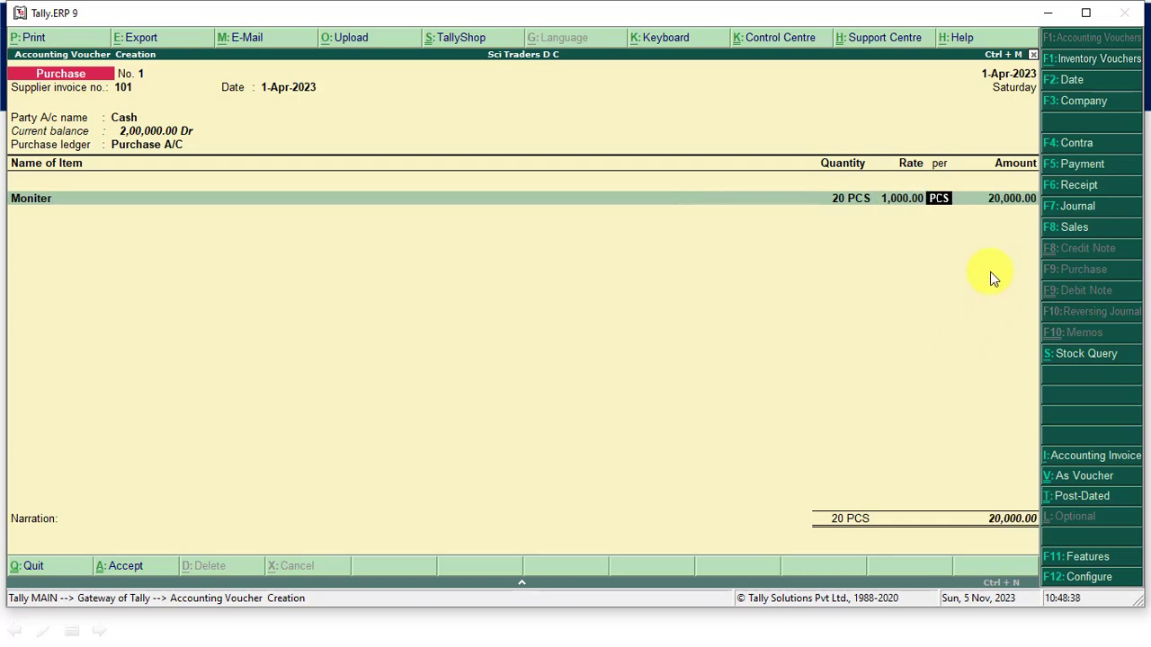
key(Return)
- End the item list, enter the narration "purchase gooods form tisu traders of 20.000", and save the purchase voucher
key(Return)
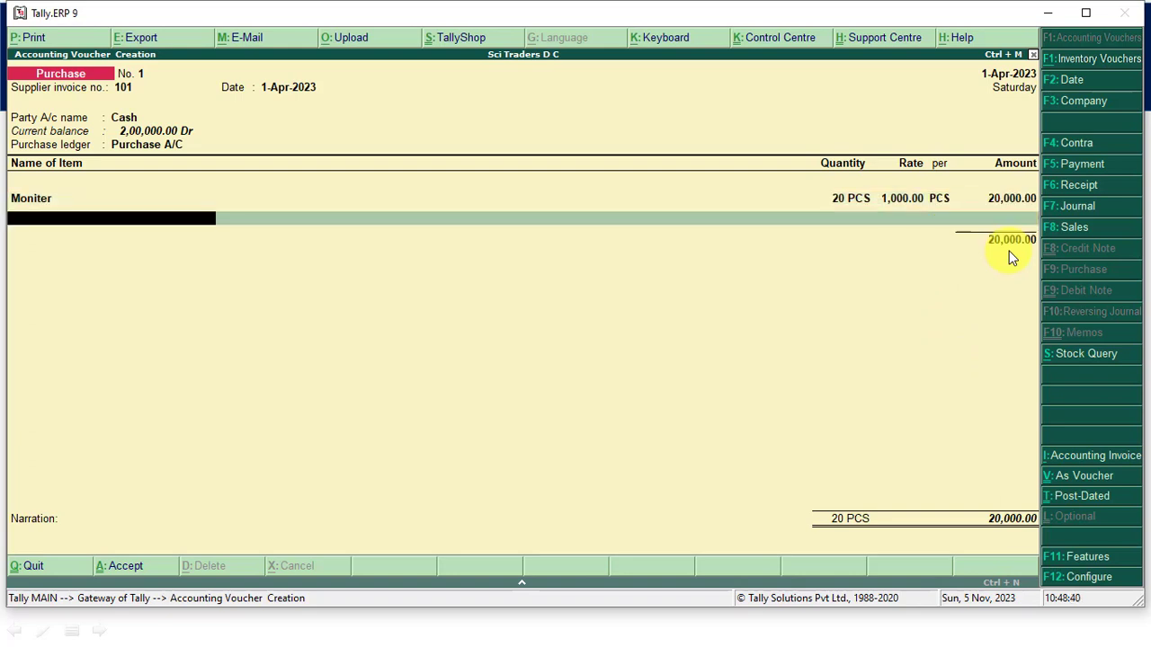
key(Return)
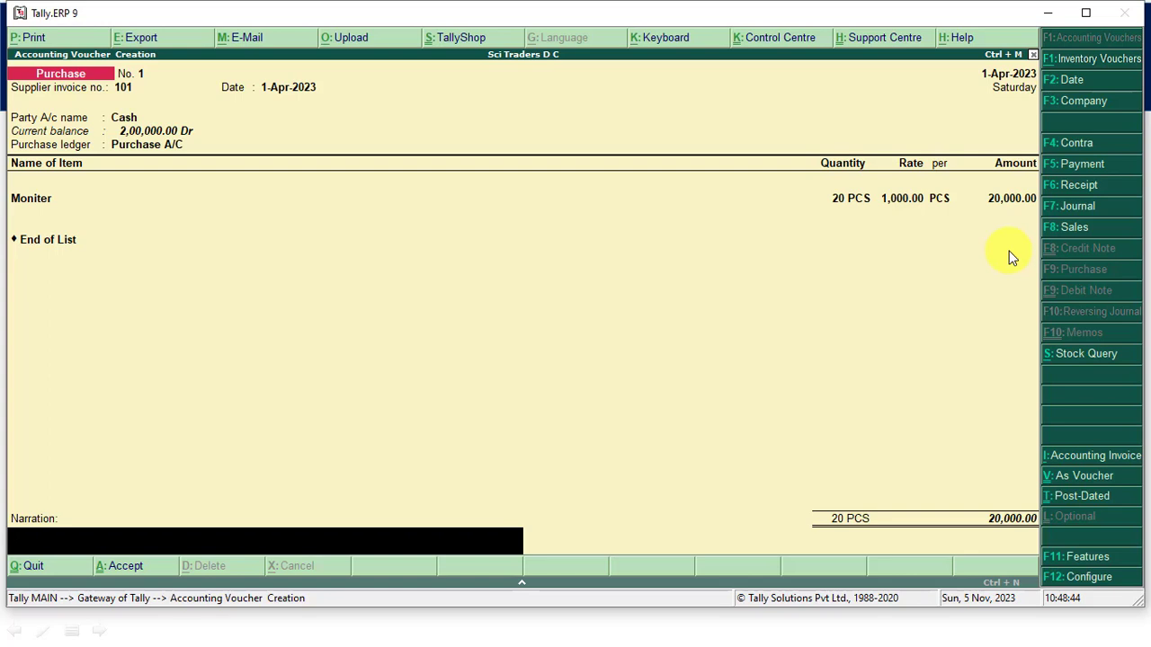
text(purchase gooods form t)
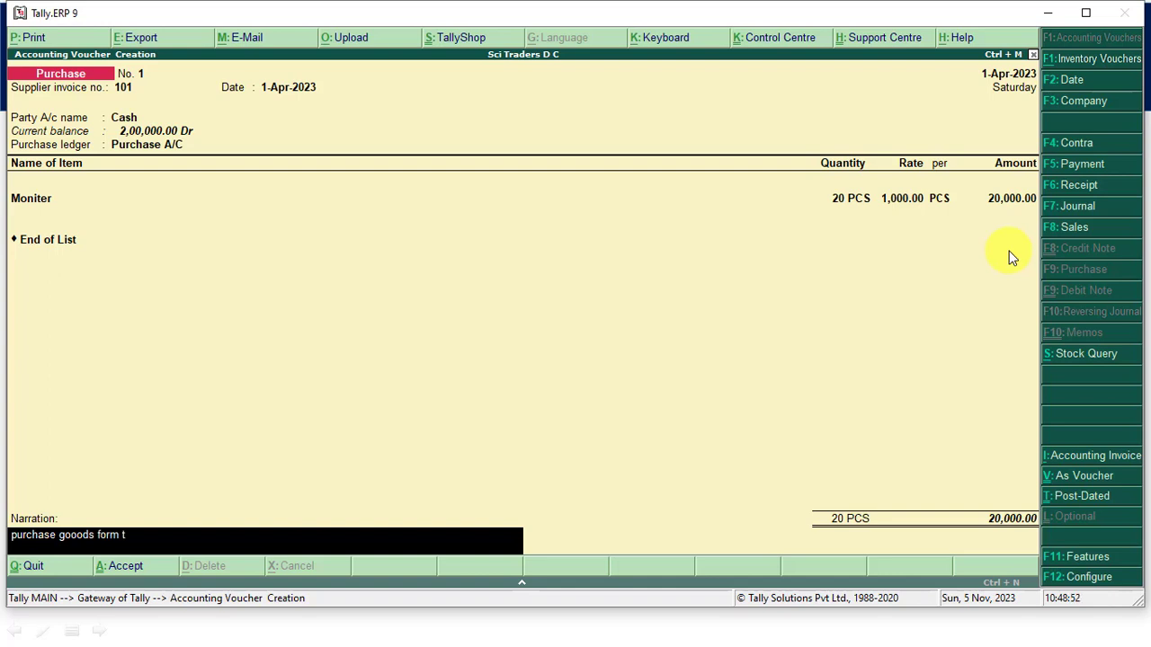
text(isu traders of 20.000)
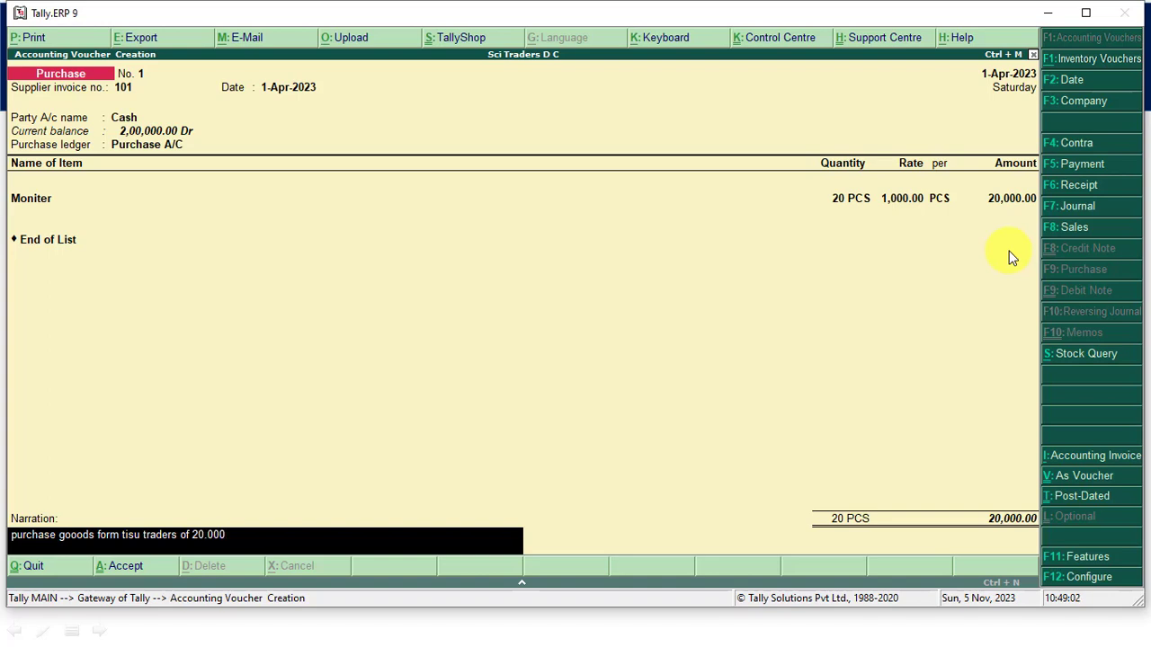
key(ctrl+a)
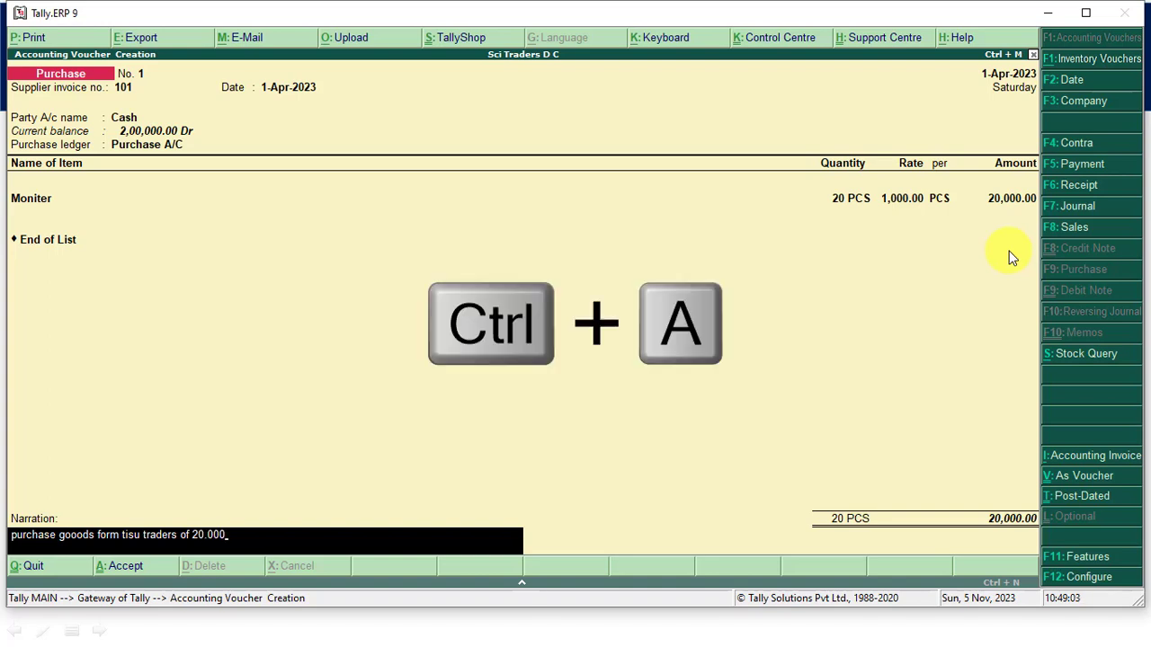
key(Return)
key(Return)
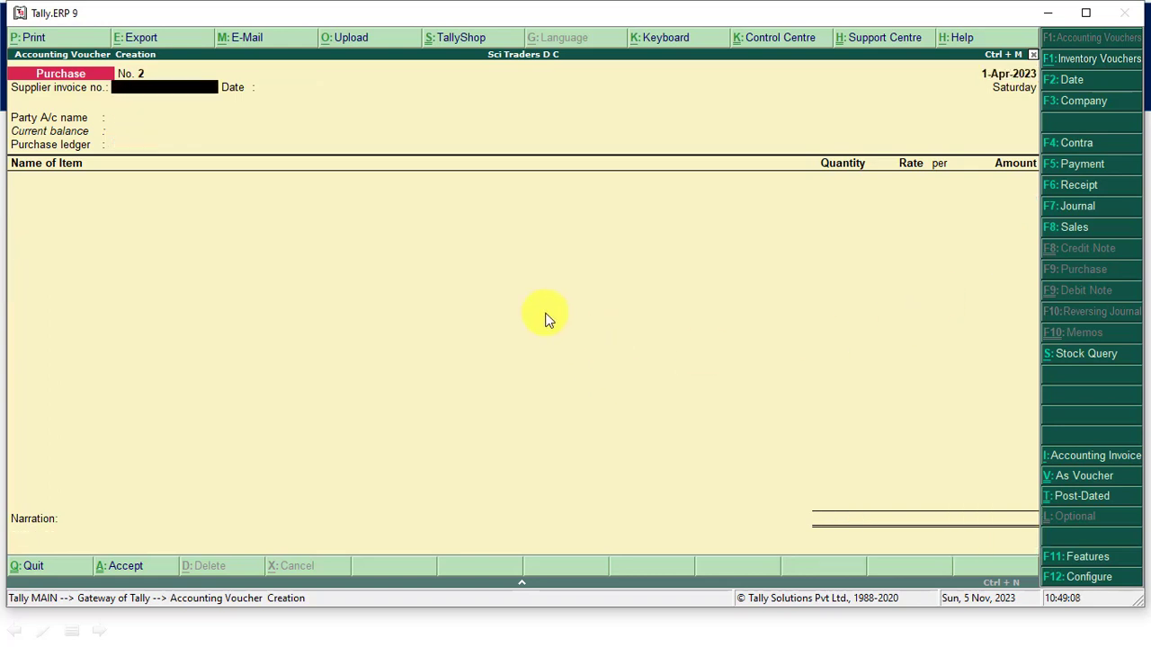
- Open a Payment voucher with the Cash account to check the cash balance after the purchase
key(F5)
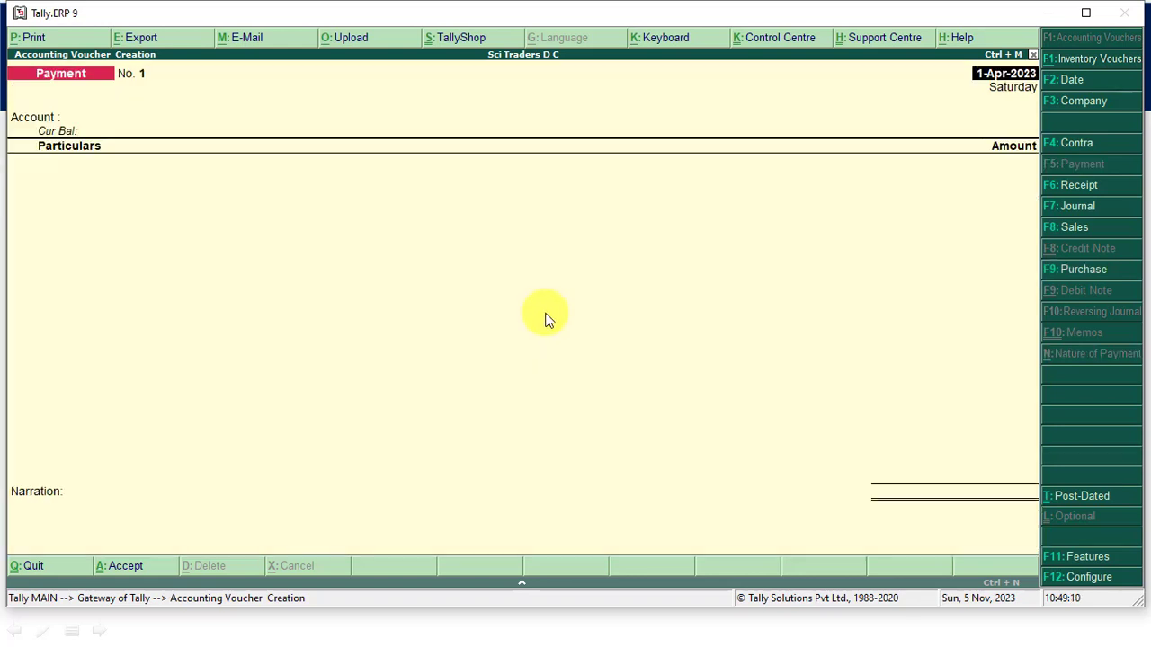
key(Return)
key(Return)
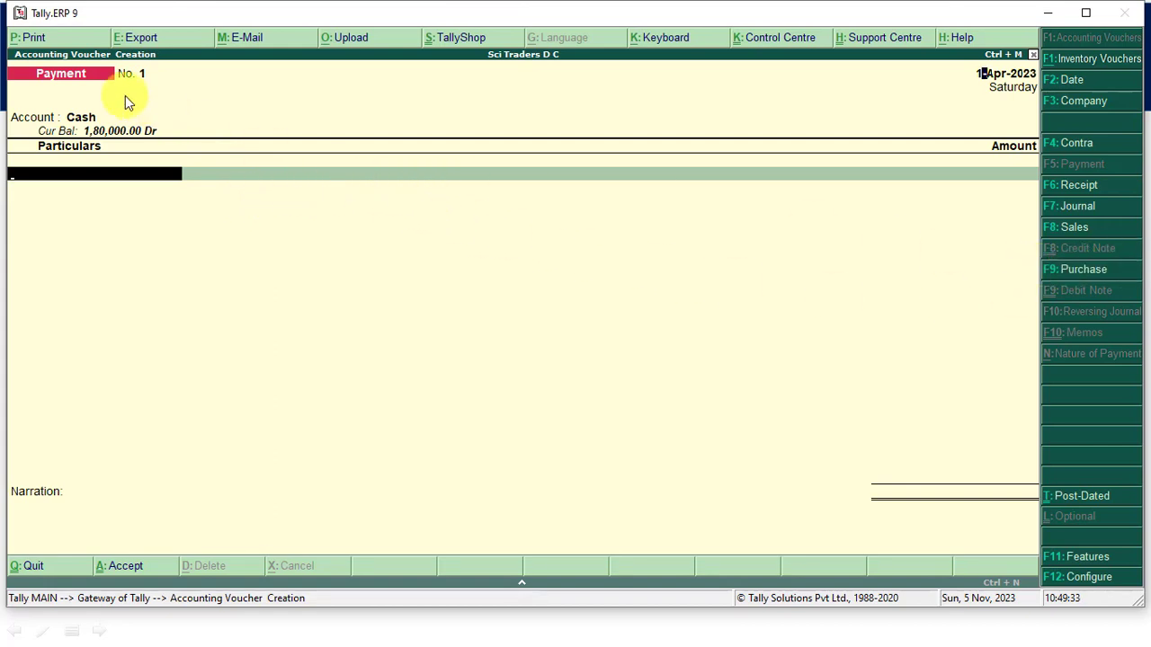
- Reopen the Purchase voucher and review the goods-return transaction on the PowerPoint slide before returning to Tally.ERP 9
key(F9)
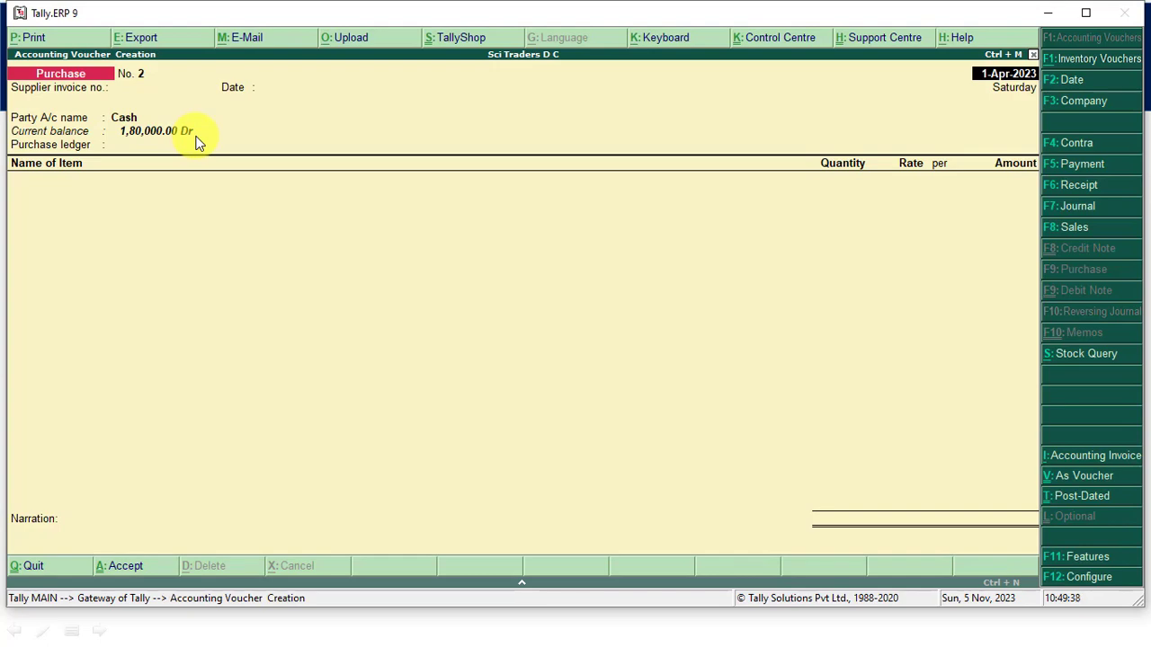
key(alt+Tab)
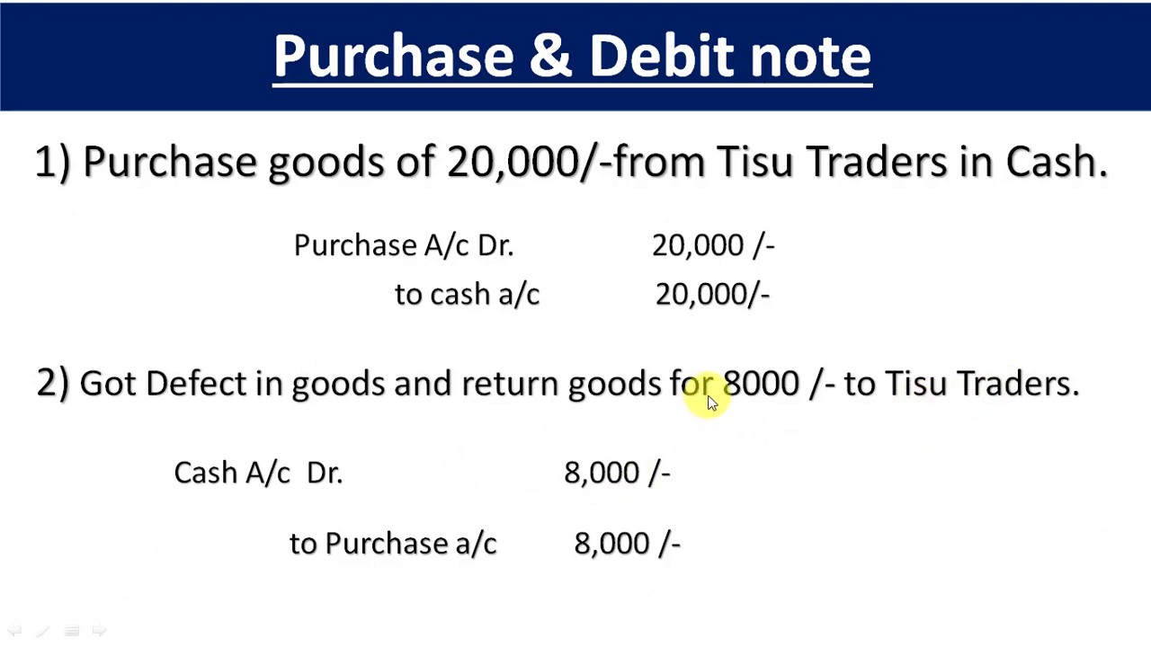
key(alt+Tab)
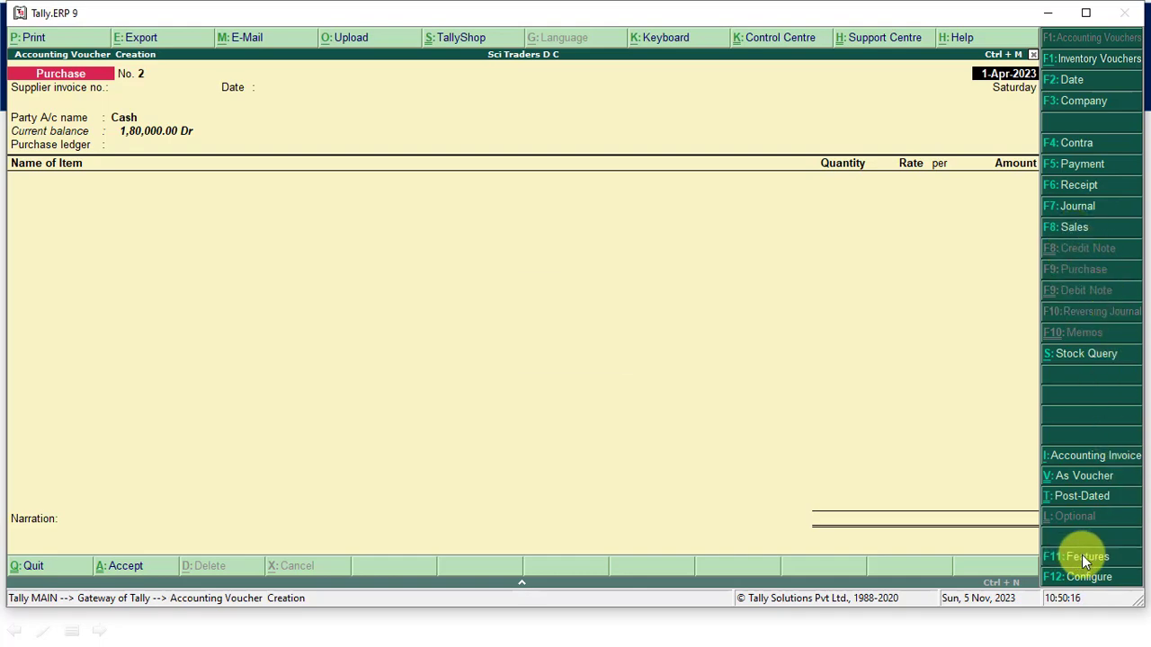
- Enable debit and credit notes in the company's accounting features, with both recorded in invoice mode, and save the settings
key(F11)
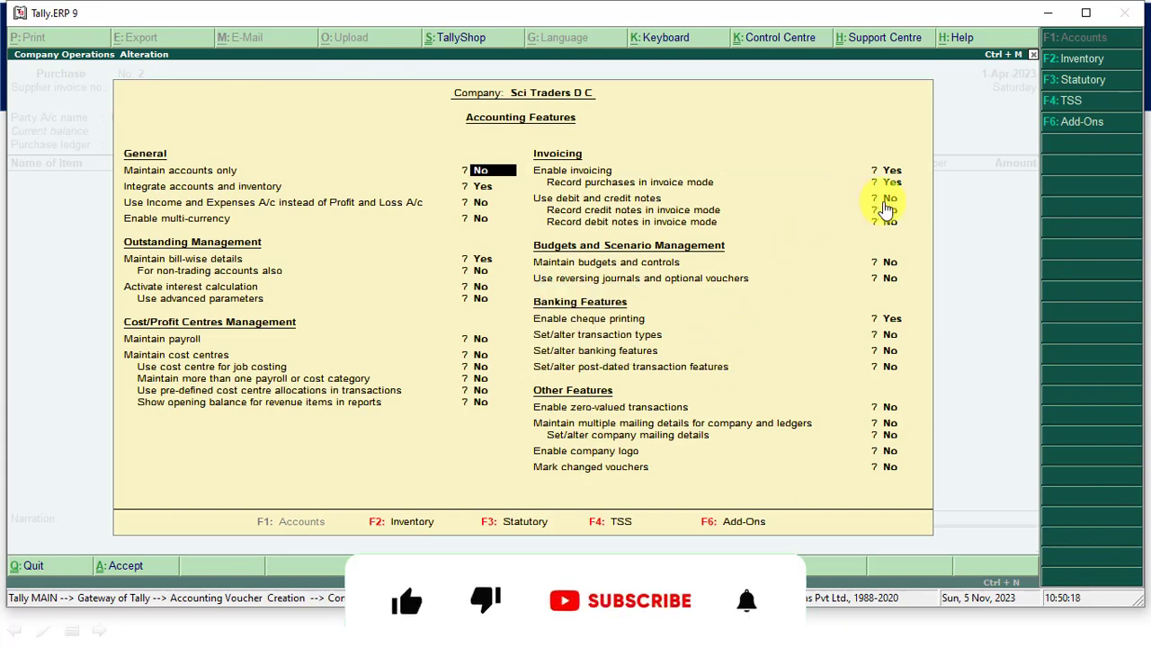
click(889, 199)
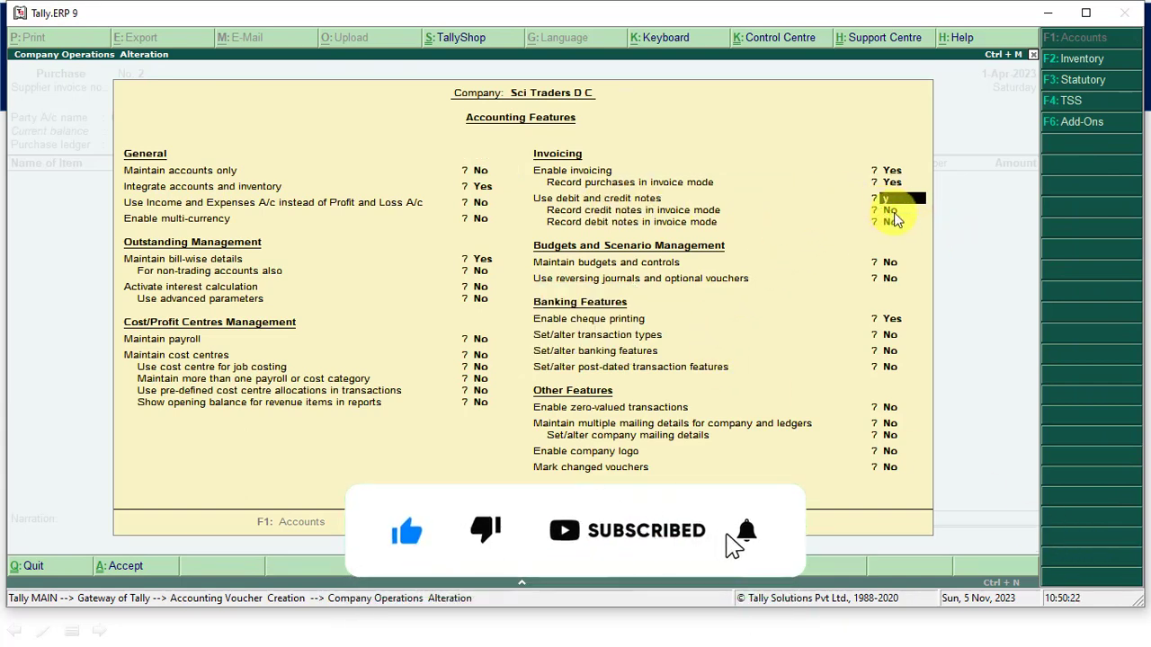
key(y)
key(y)
key(y)
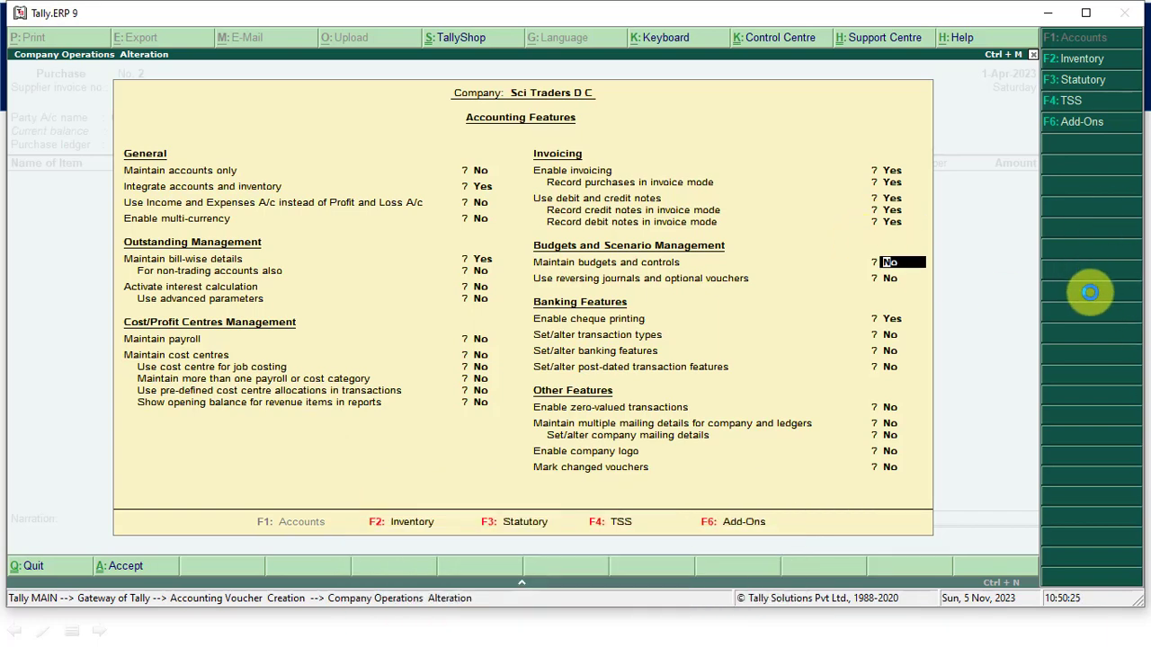
key(ctrl+a)
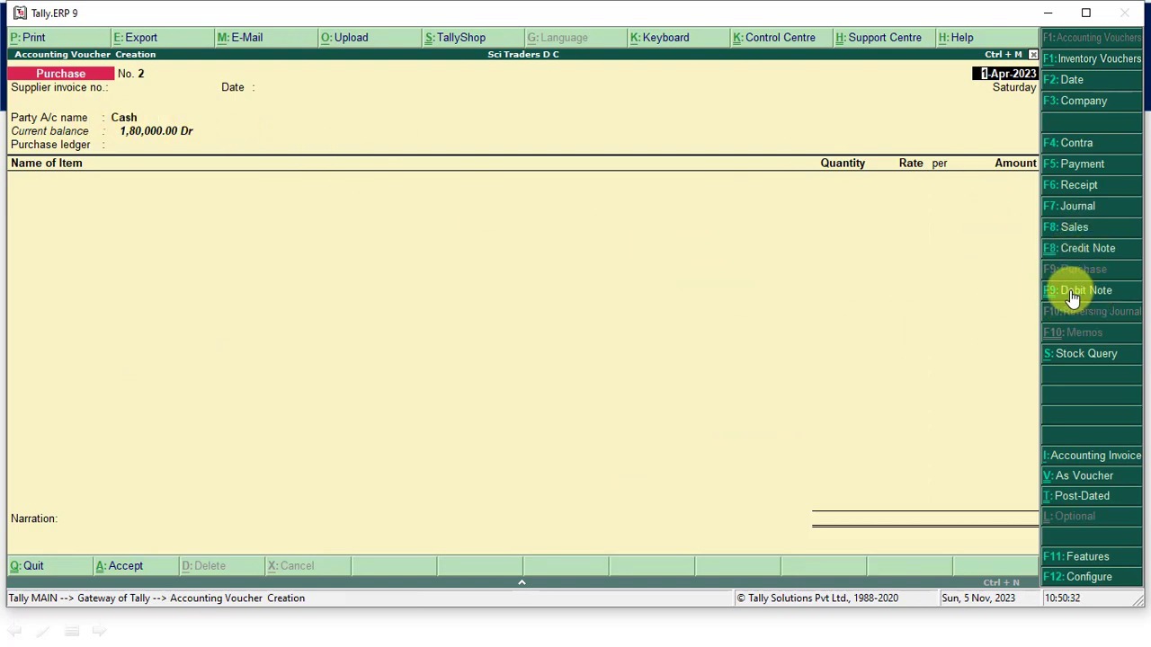
- Open a Debit Note voucher with original invoice number 101 dated 1-Apr-2023 and Cash as the party account
key(ctrl+F9)
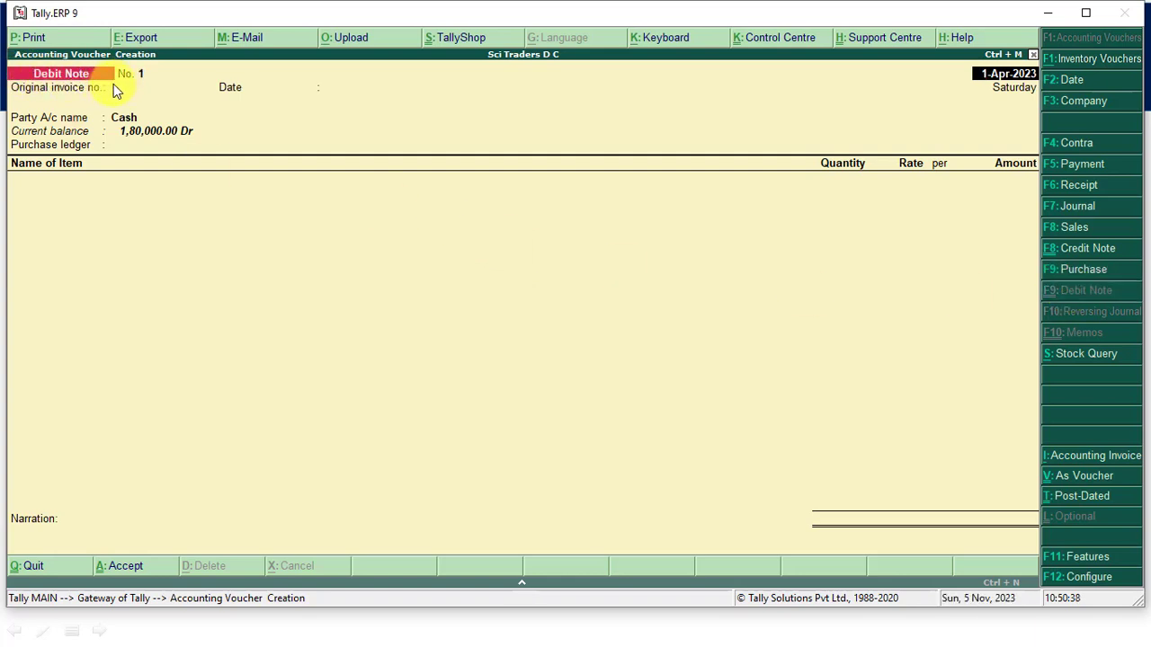
key(Return)
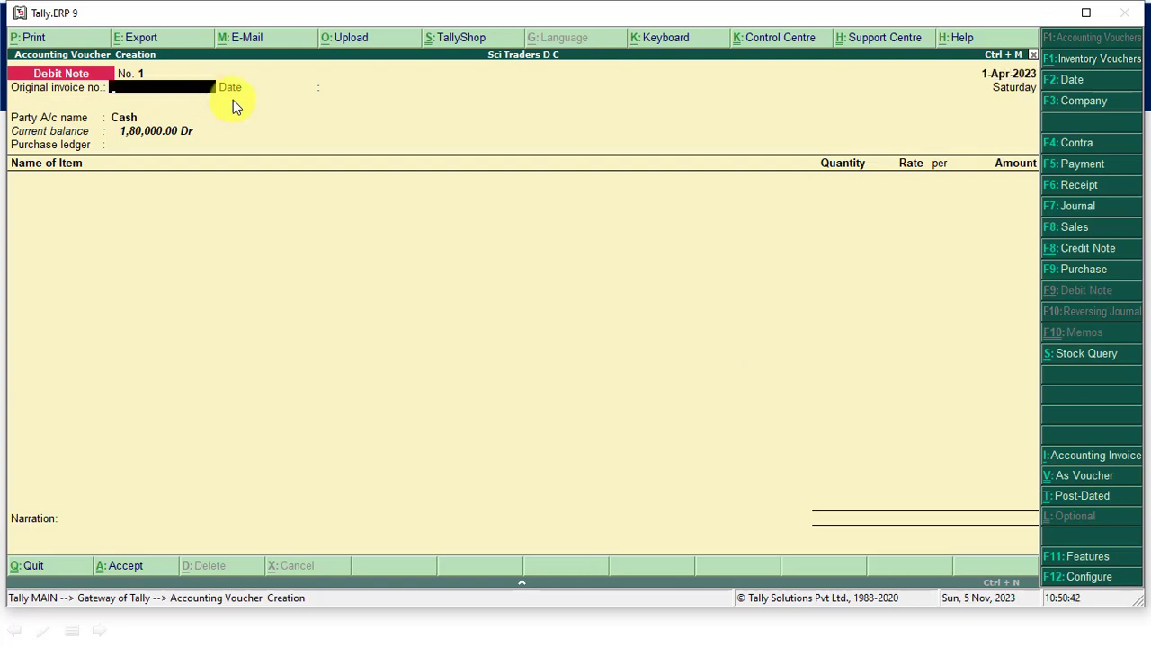
text(101)
key(Return)
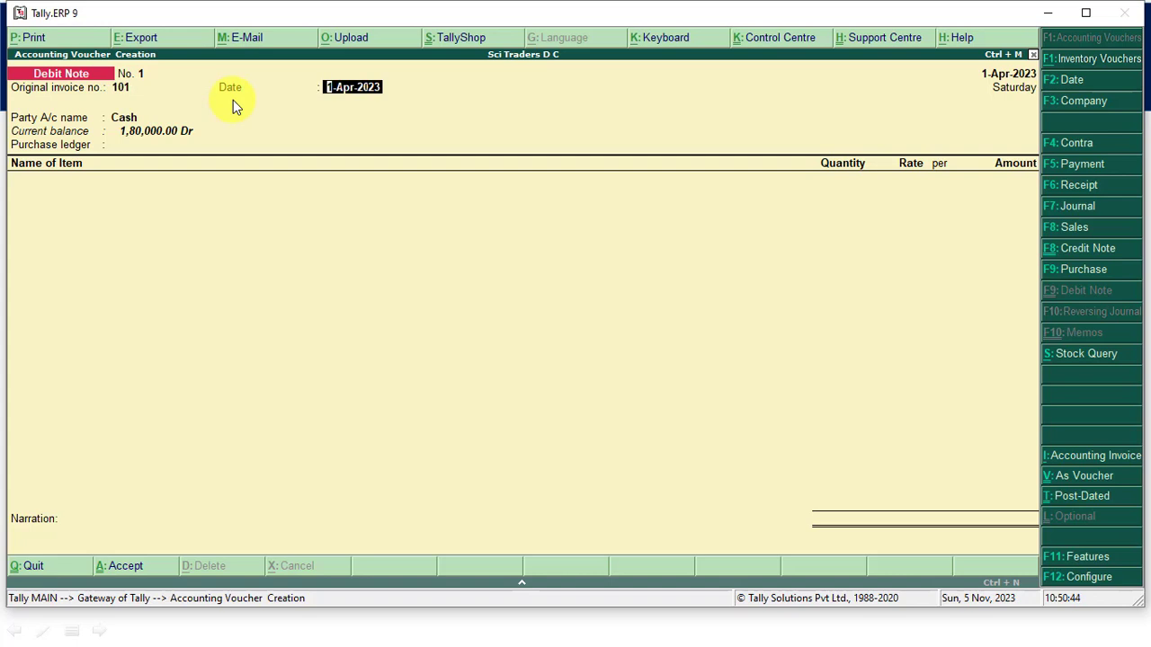
key(Return)
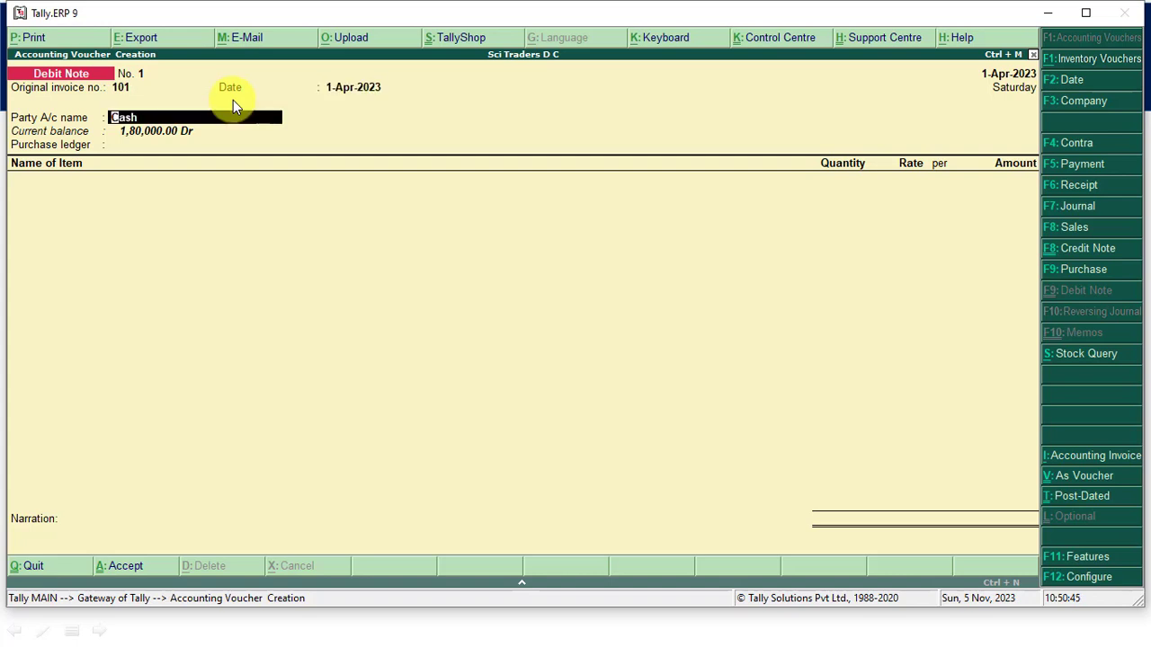
key(Return)
key(Return)
key(Return)
key(Return)
key(Return)
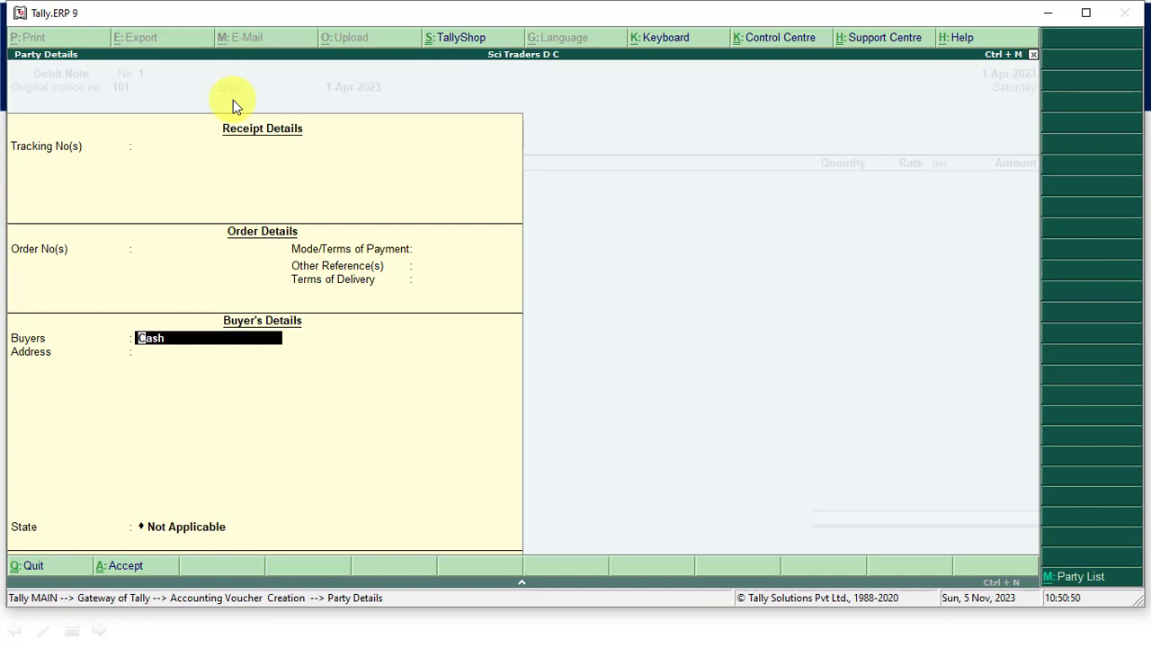
- Leave the receipt and order details blank and enter Tisu Traders as the buyer in the party details
text(Tisu traders)
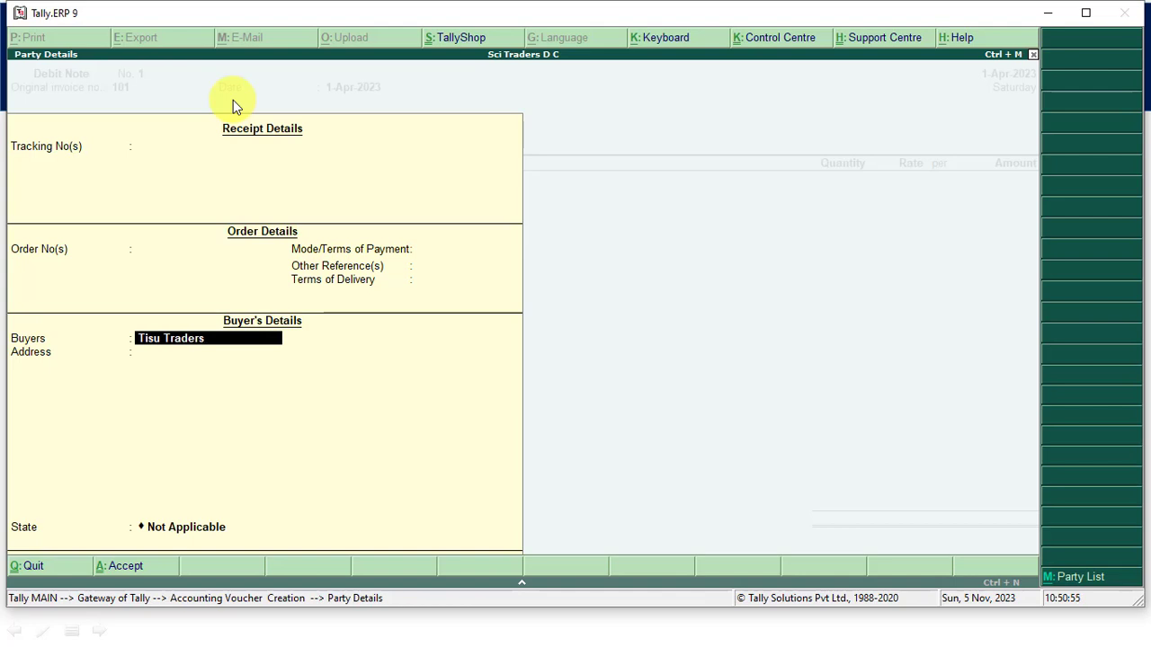
key(Return)
- Enter Azamgarh as the buyer's address and Uttar Pradesh as the state, completing the party details
text(Az)
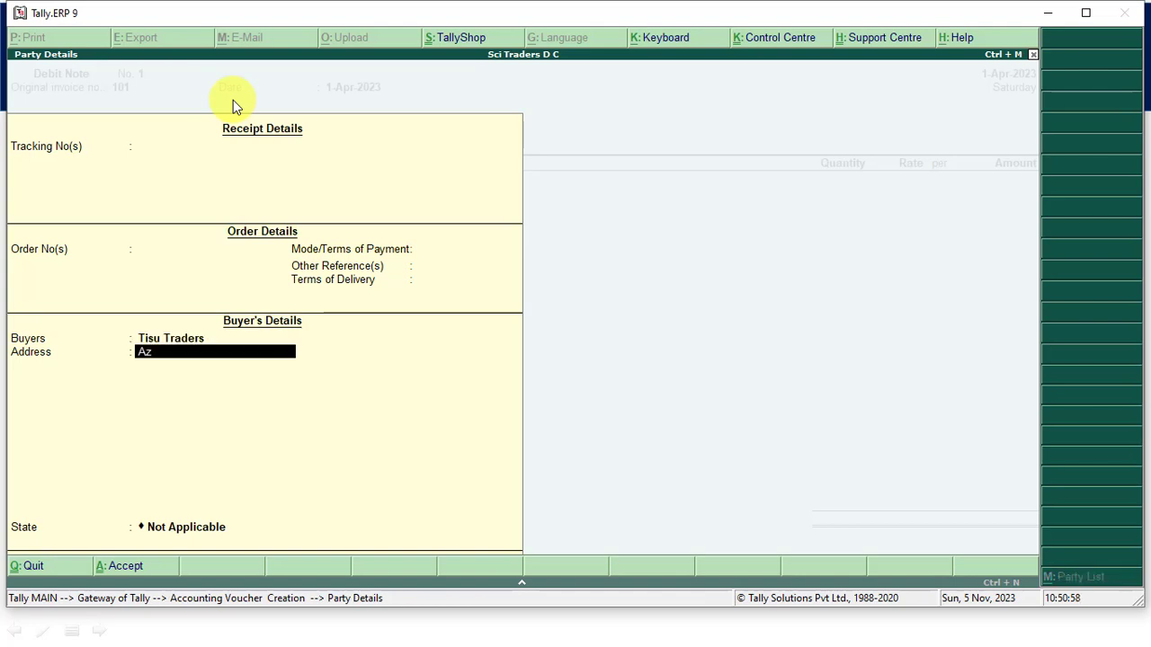
text(amgarh)
key(Return)
key(Return)
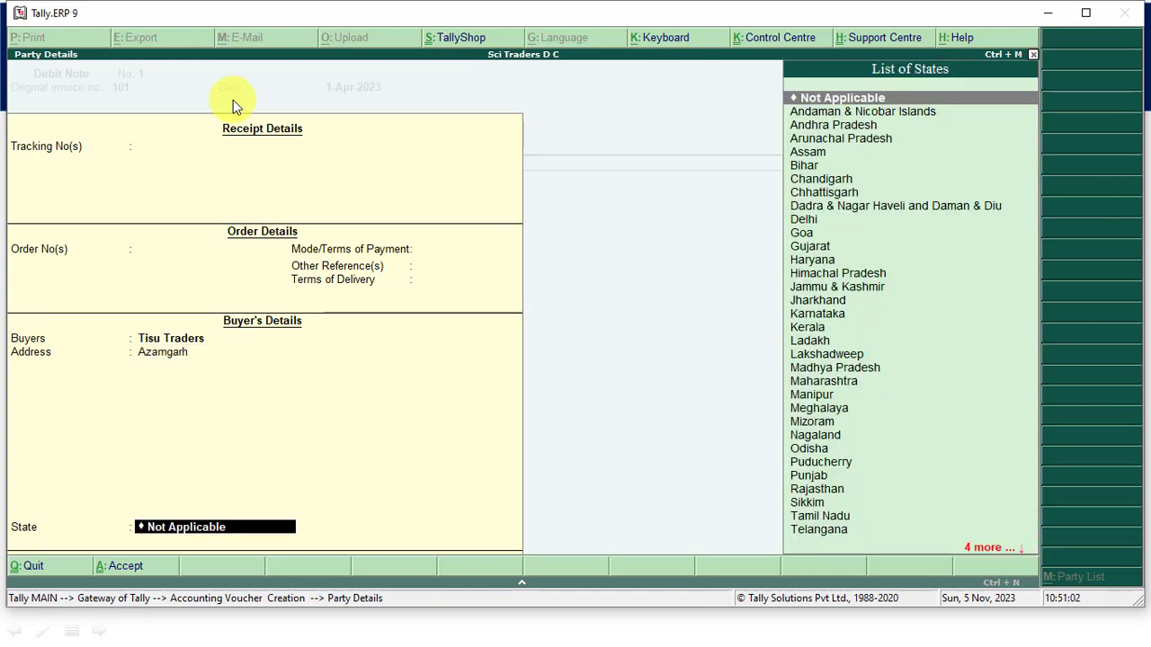
text(Ut)
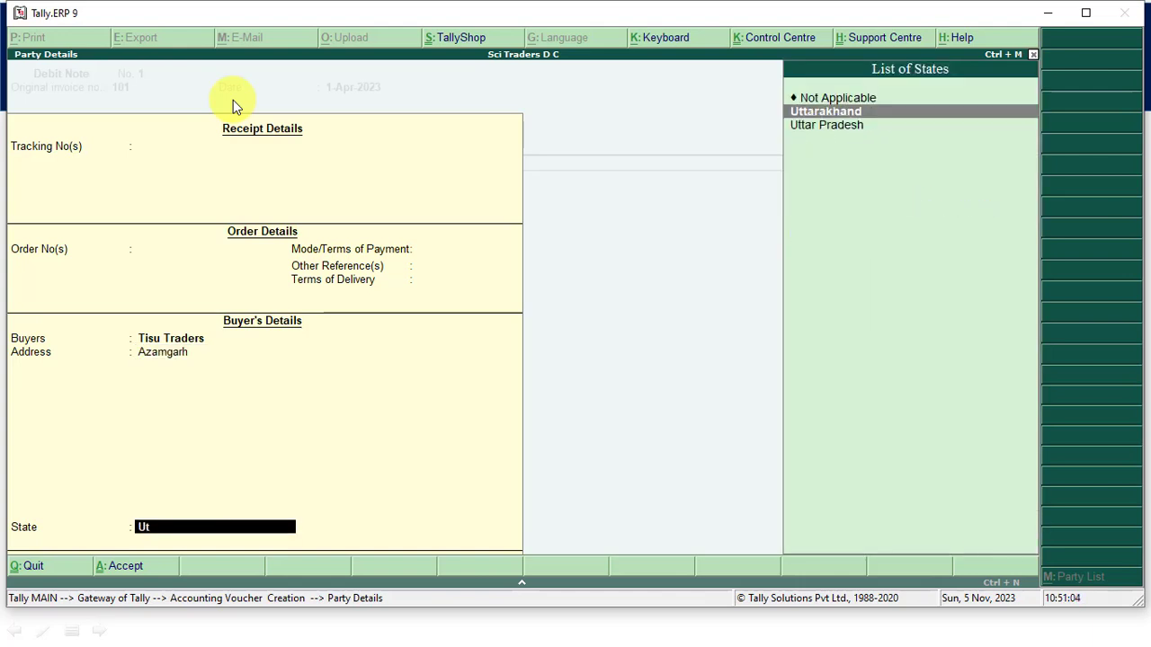
key(Down)
key(Return)
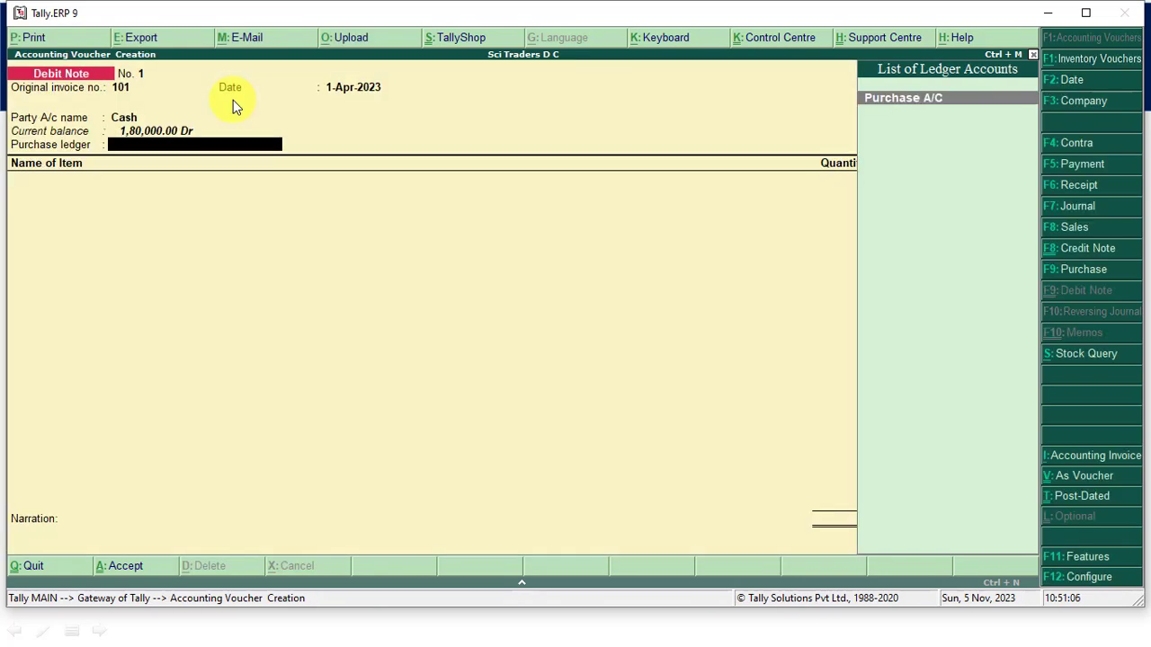
- Choose Purchase A/C as the debit note's purchase ledger and add the Moniter stock item
key(Return)
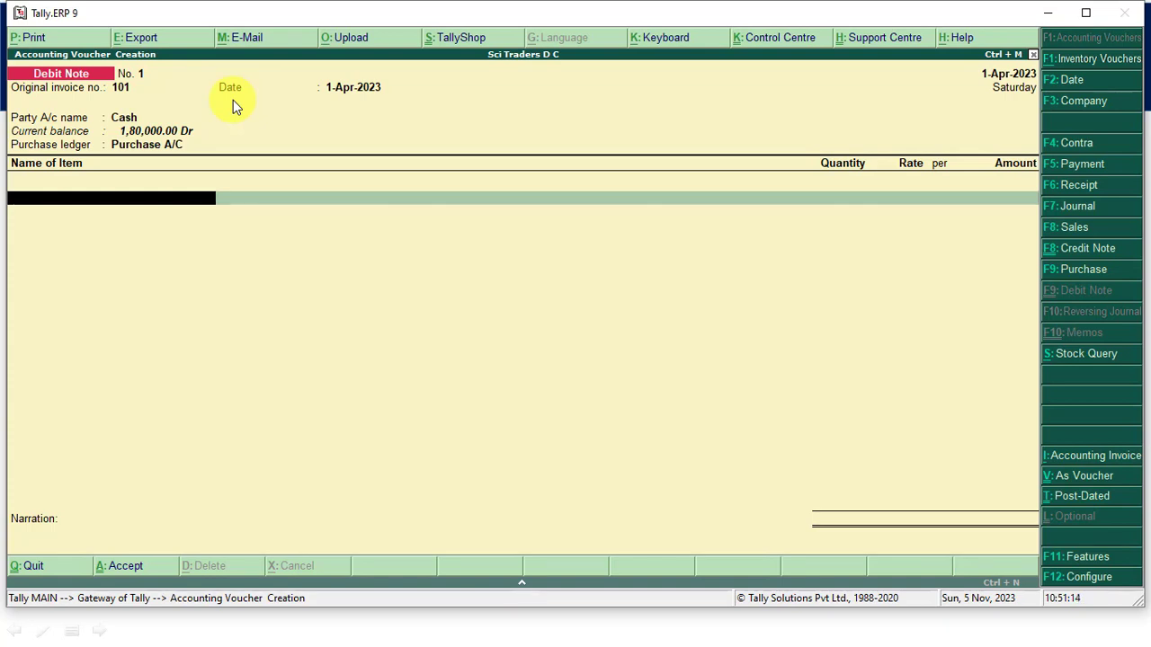
key(space)
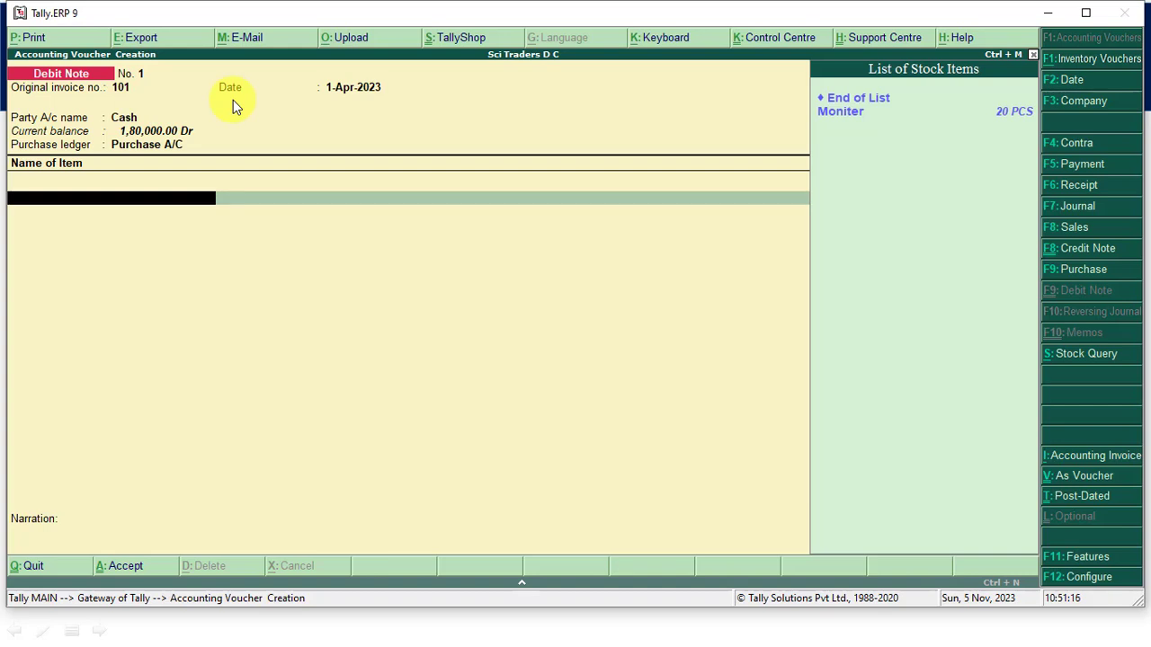
key(Down)
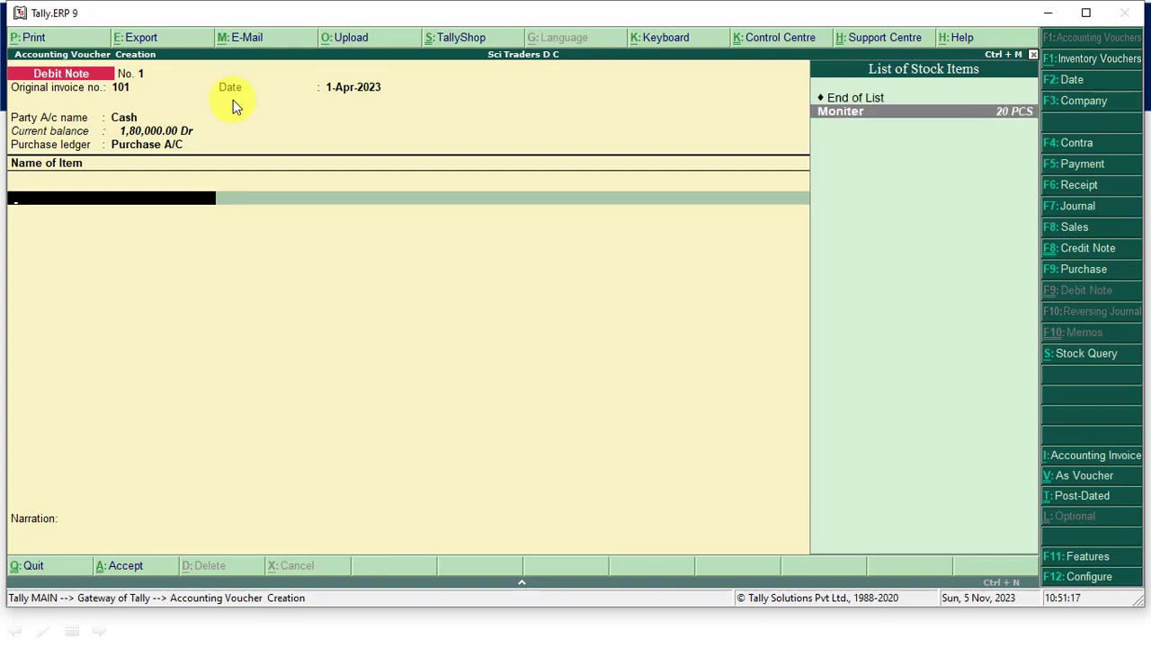
key(Return)
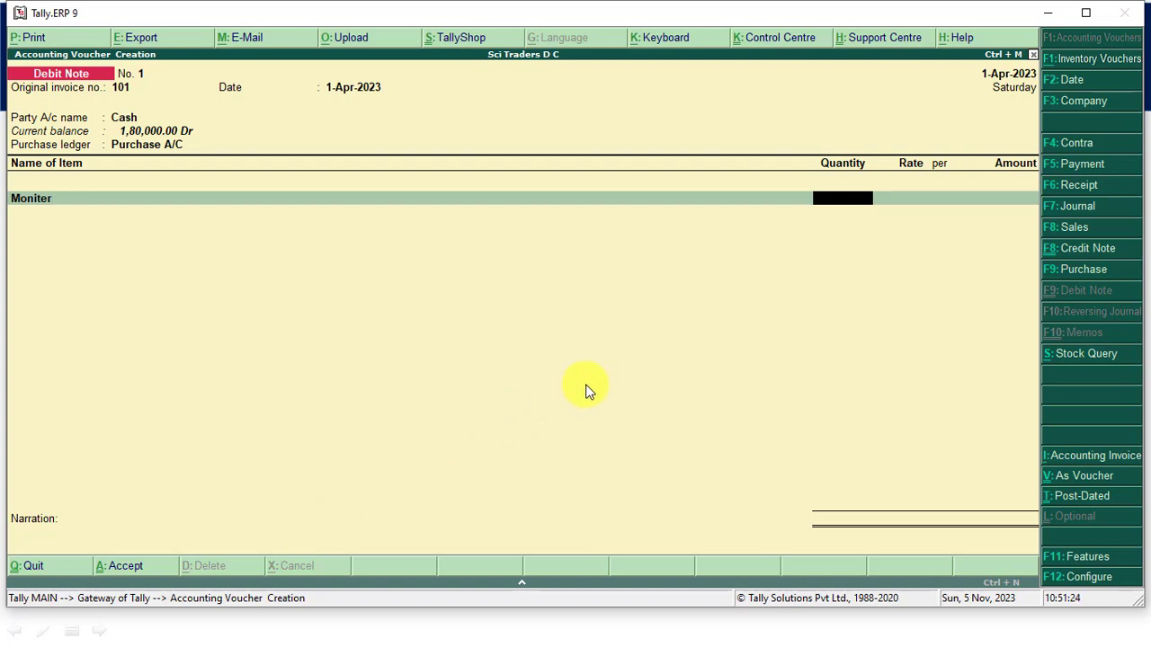
- Enter a return quantity of 8 PCS for the Moniter item, keeping the rate of 1,000 per piece
text(4)
key(Return)
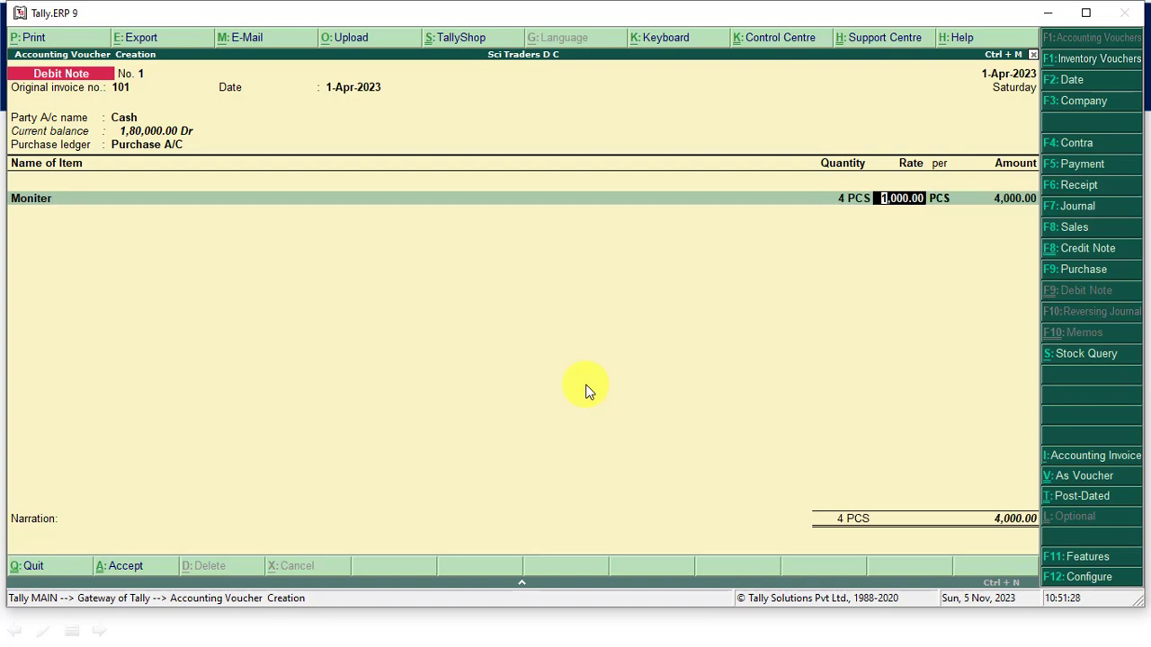
key(BackSpace)
text(8)
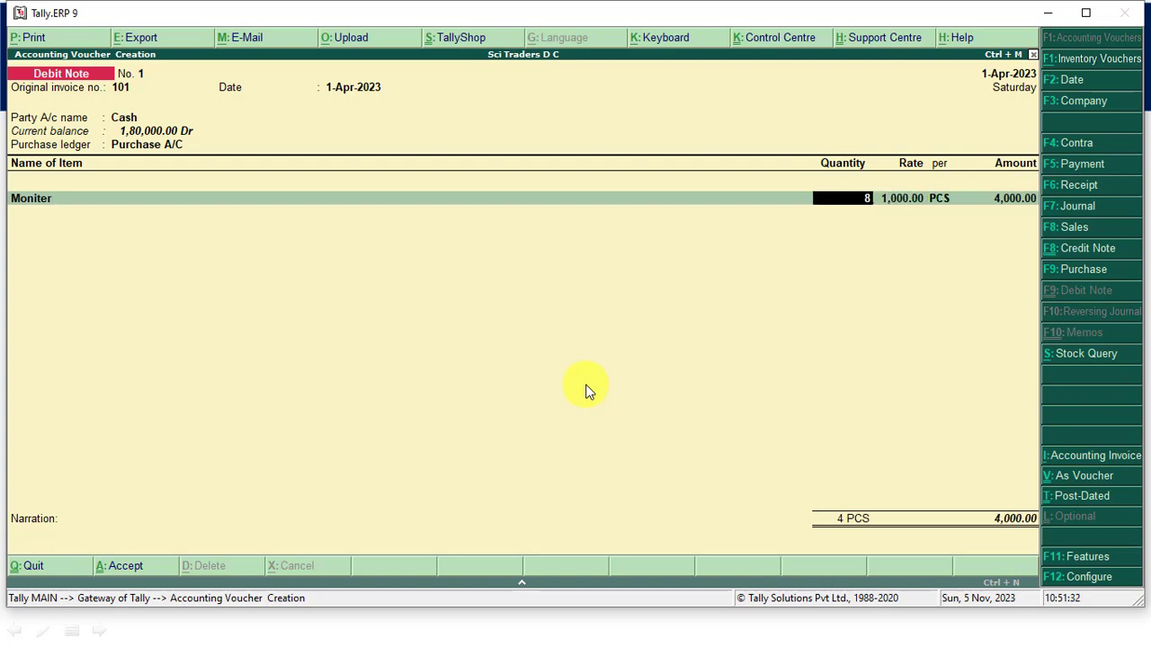
key(Return)
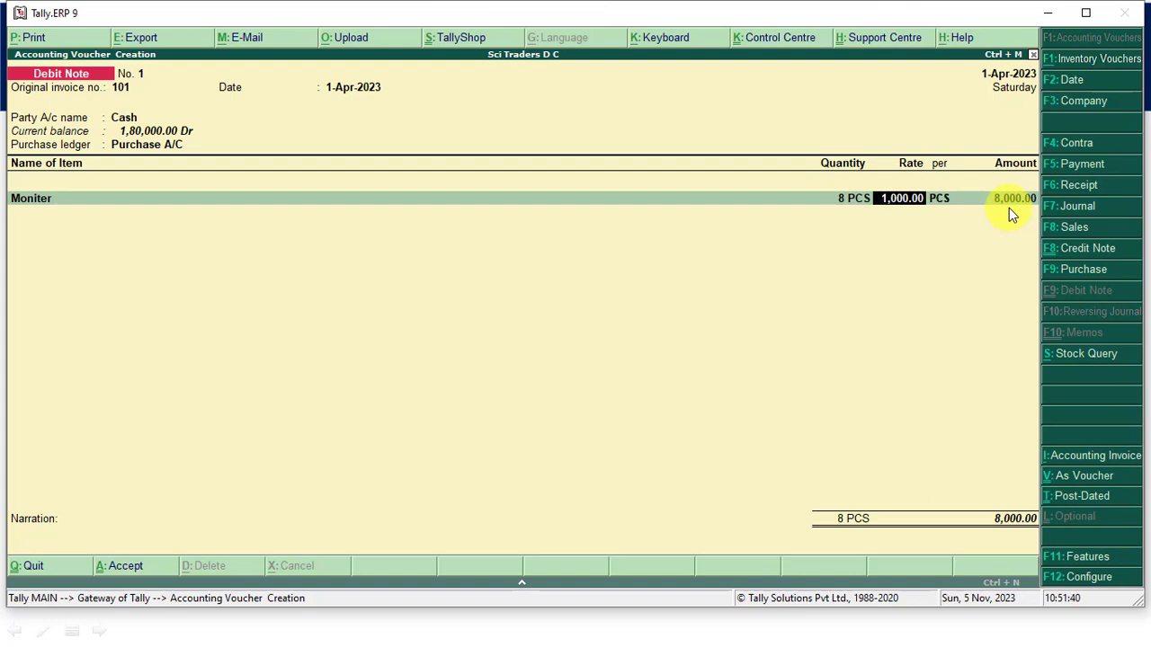
key(Return)
key(Return)
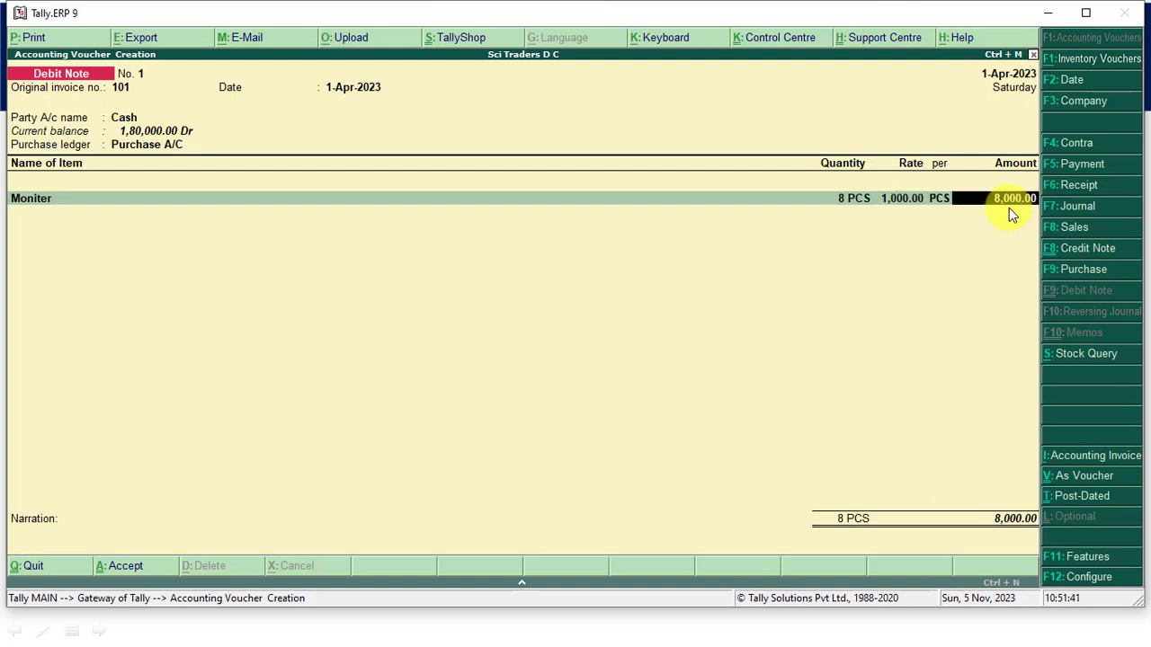
key(Return)
key(Return)
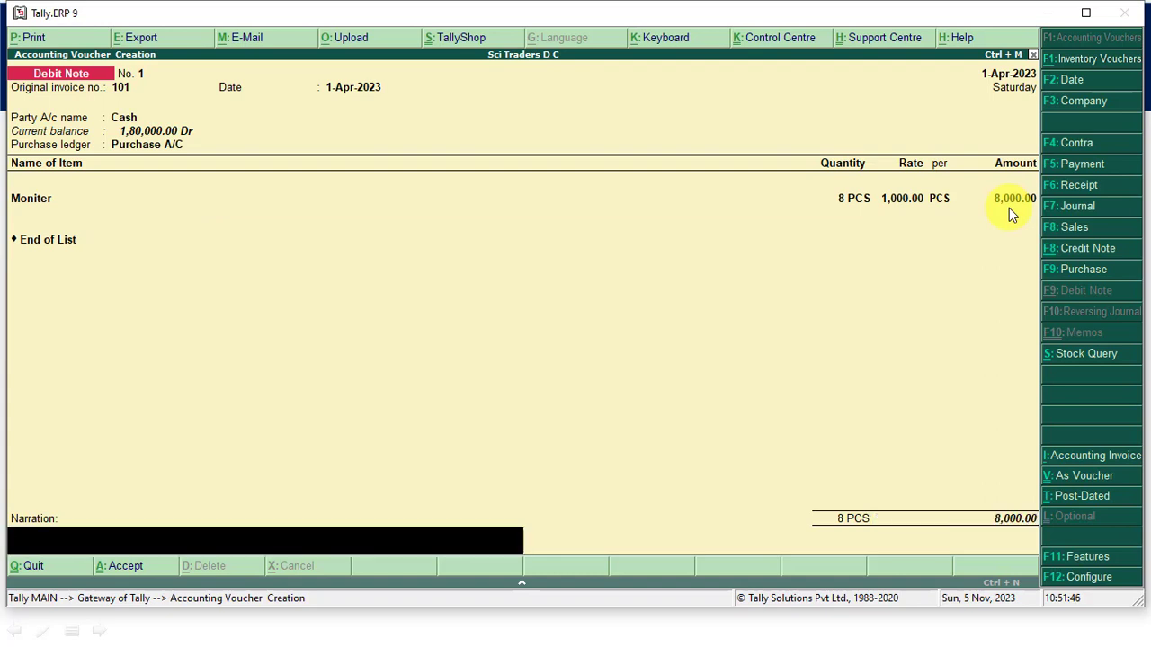
- End the item list, enter the narration "return goods ti tisu traders for having deftect", and save the debit note
text(return goods ti tisu traders for having deftect)
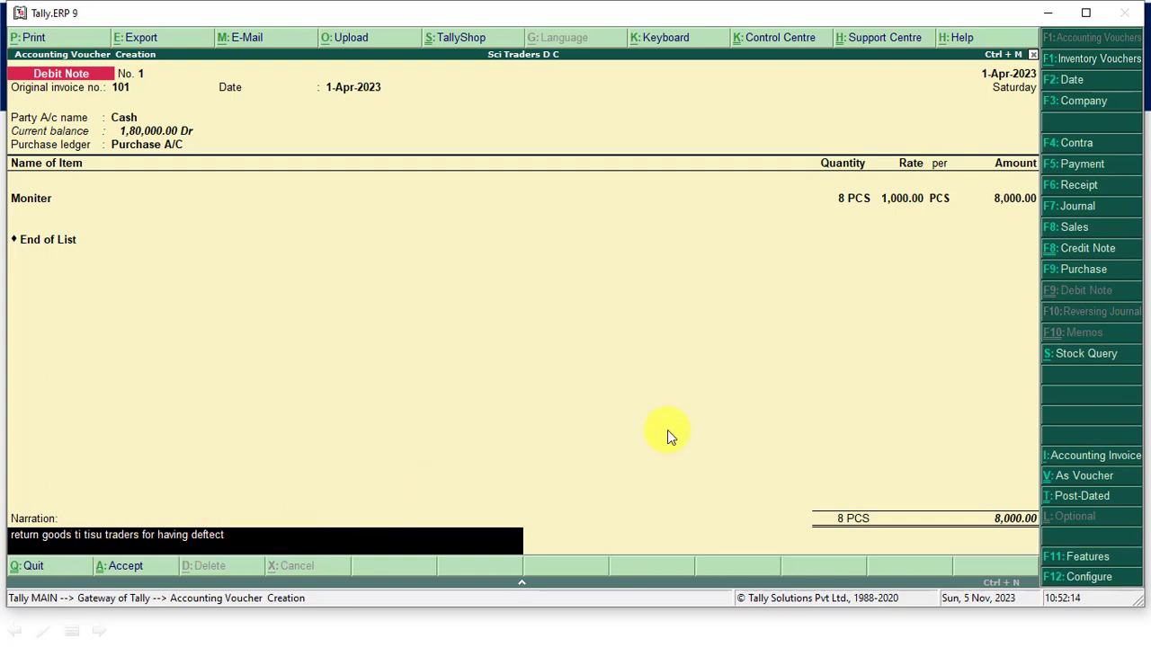
key(Return)
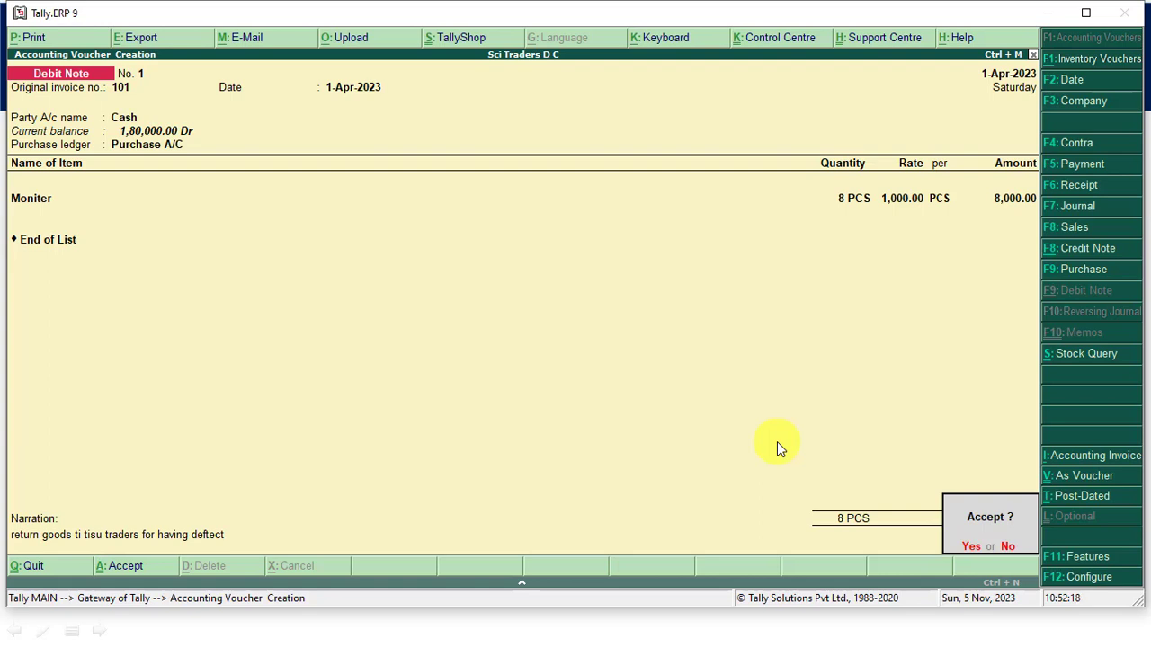
key(Return)
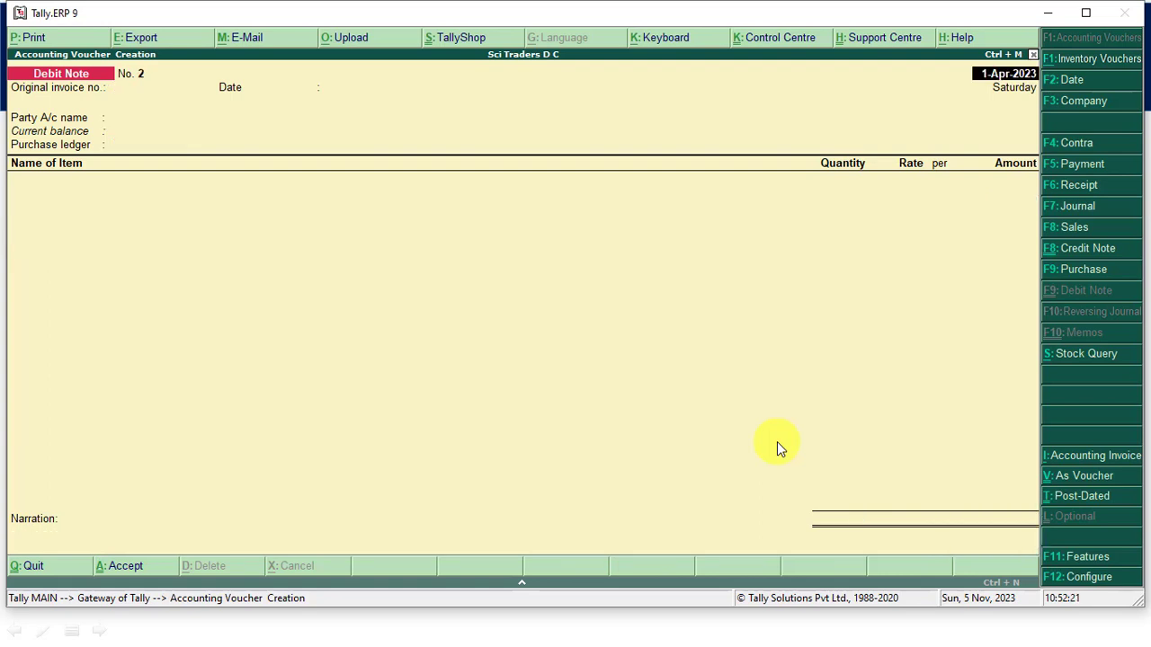
- Open a Payment voucher with the Cash account to check the cash balance after the goods return
key(F5)
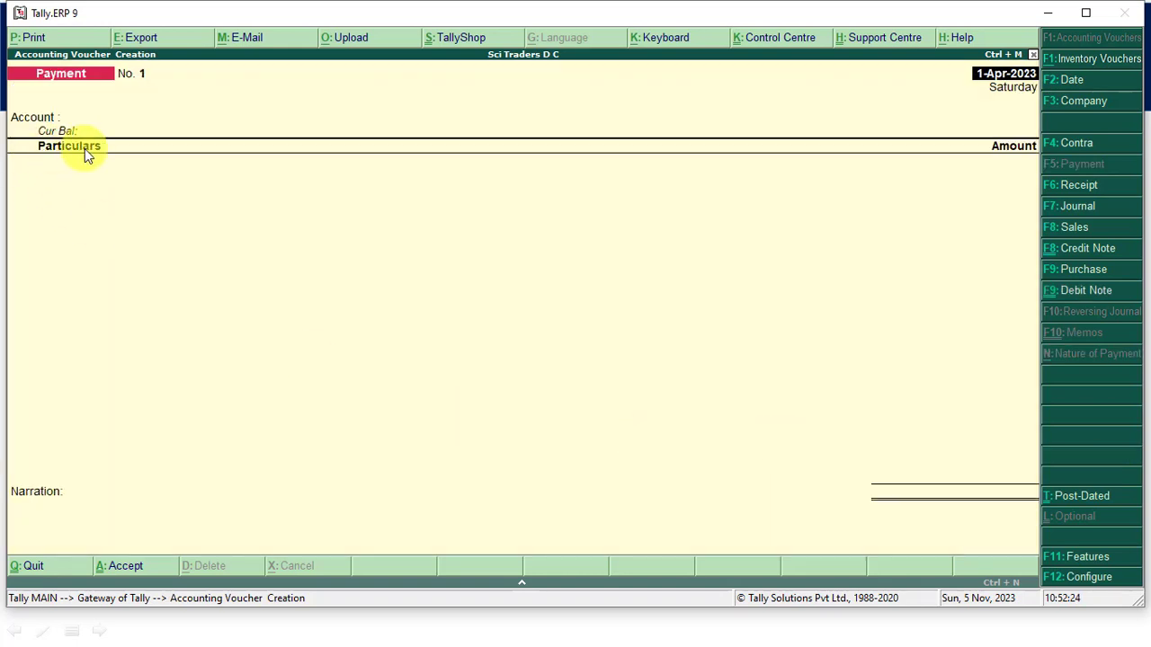
key(Return)
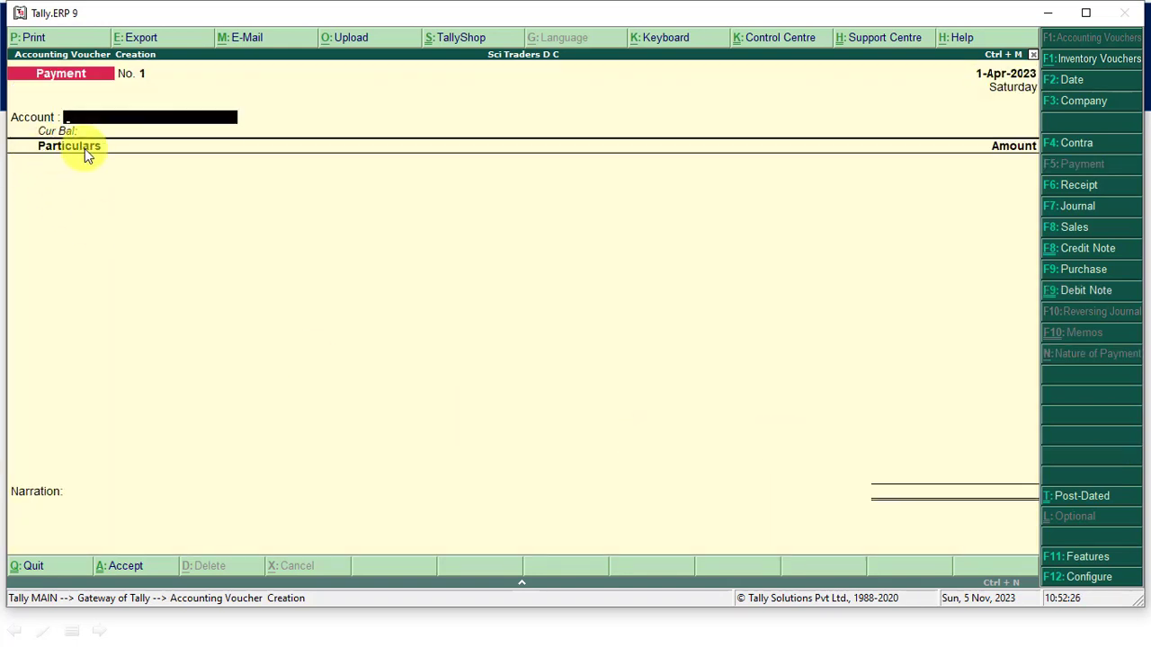
key(Return)
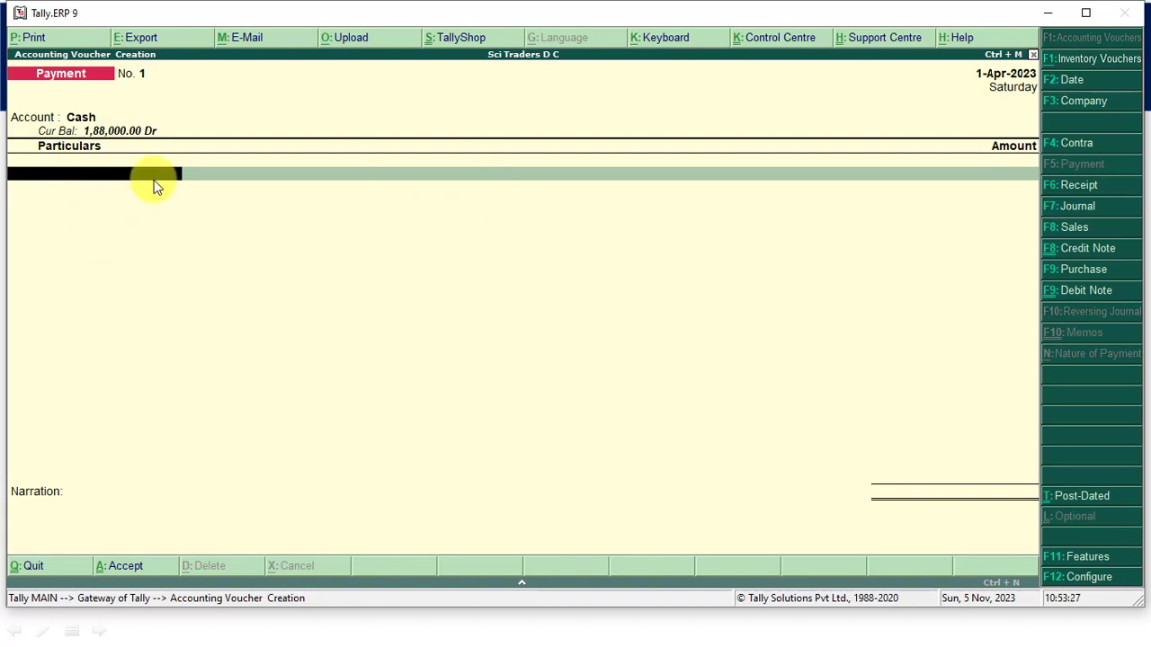
- Open a Sales voucher, review the Sales & Credit note slide in PowerPoint, and return to Tally.ERP 9
click(1068, 228)
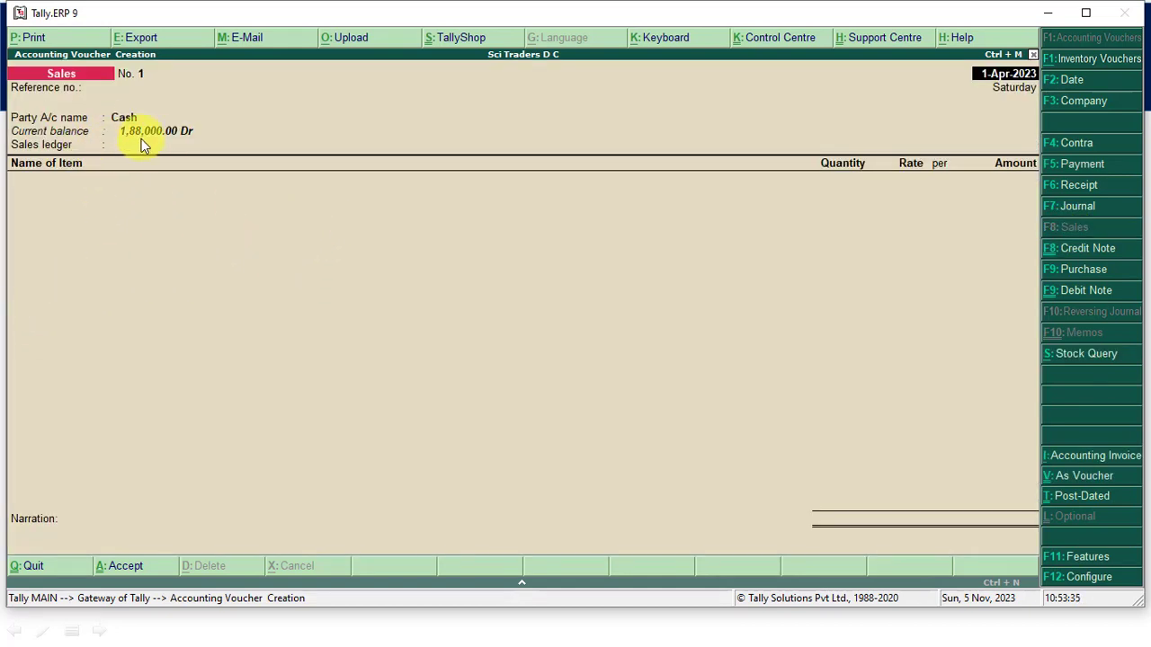
key(alt+Tab)
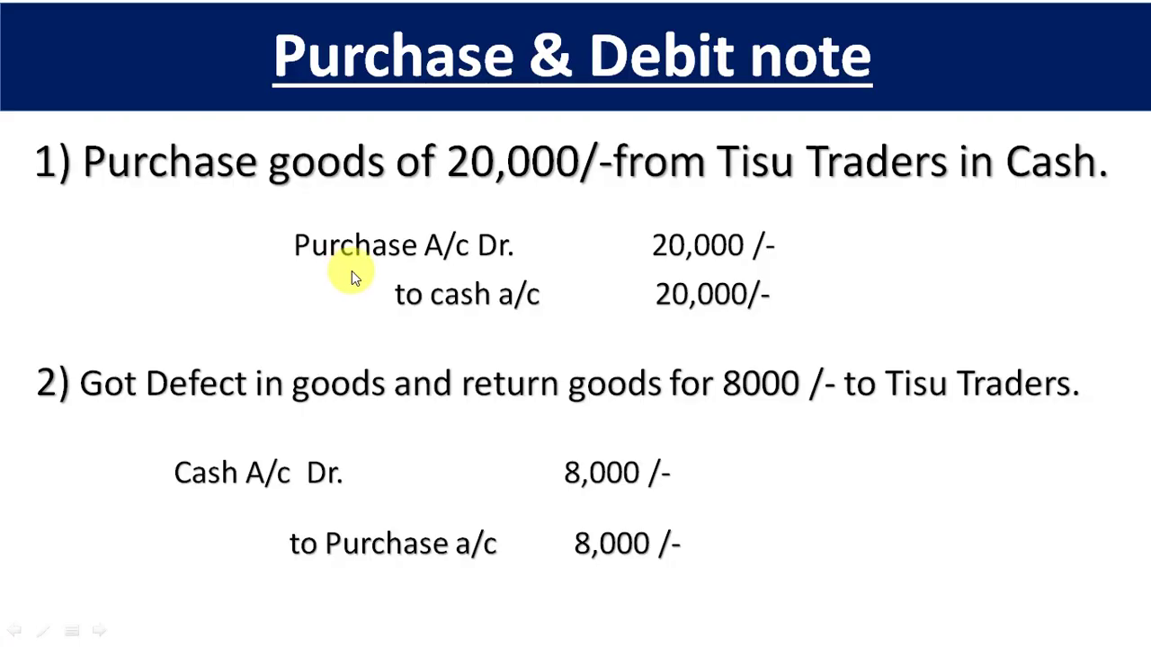
click(538, 230)
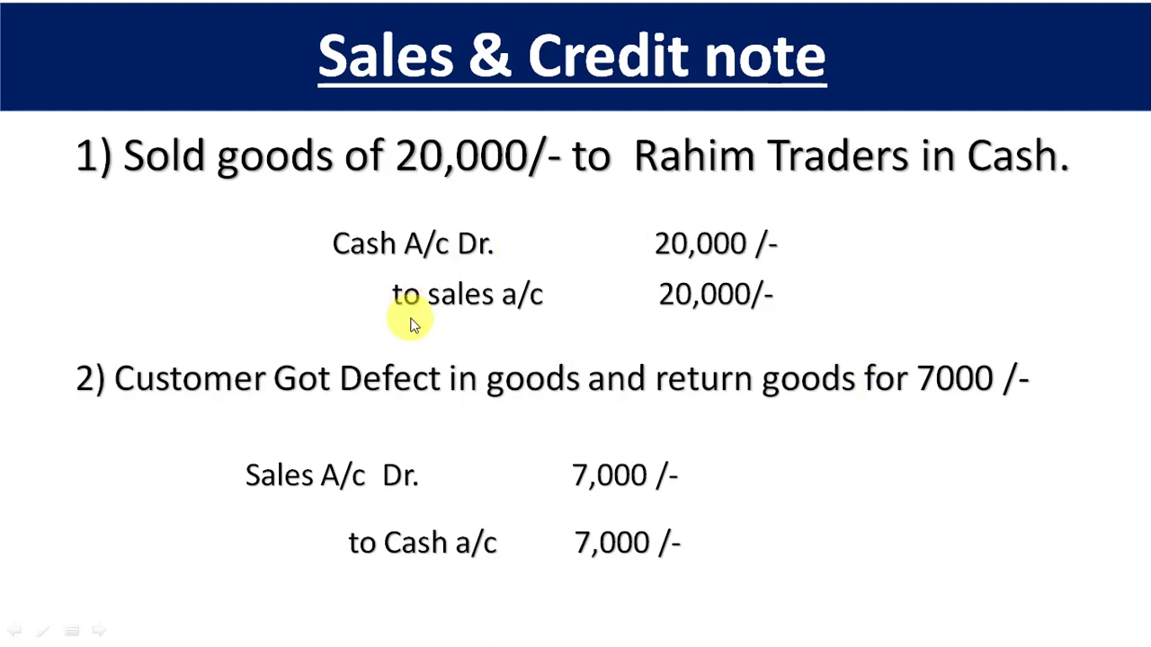
key(alt+Tab)
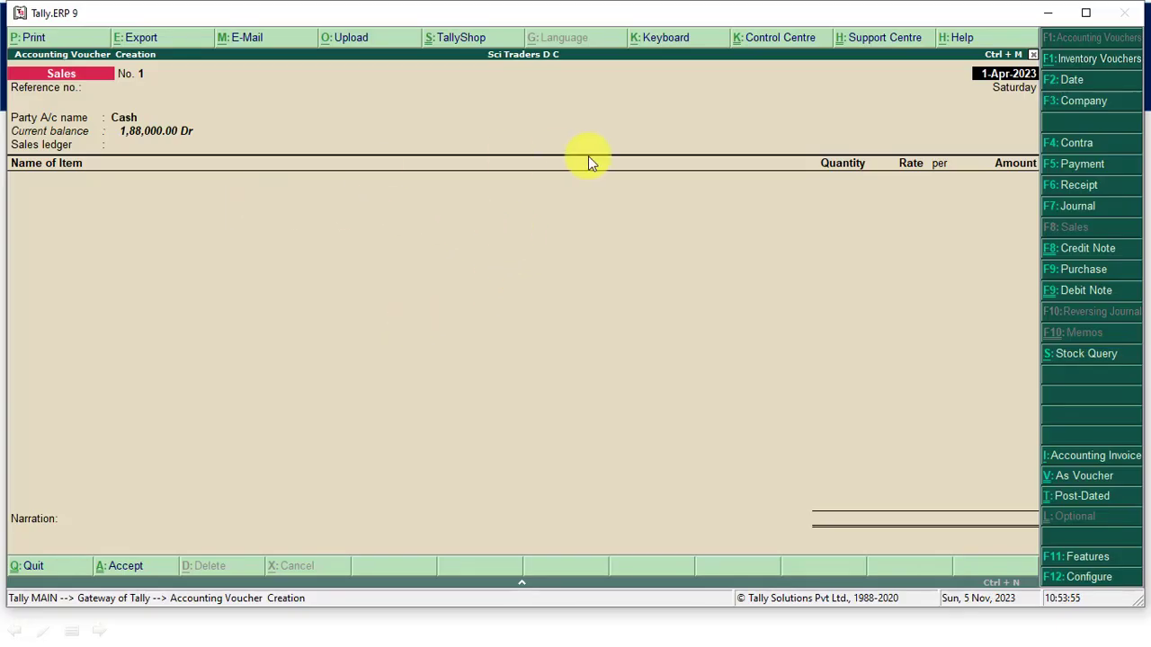
- Keep the sales voucher's date and enter 101 as its reference number
key(Return)
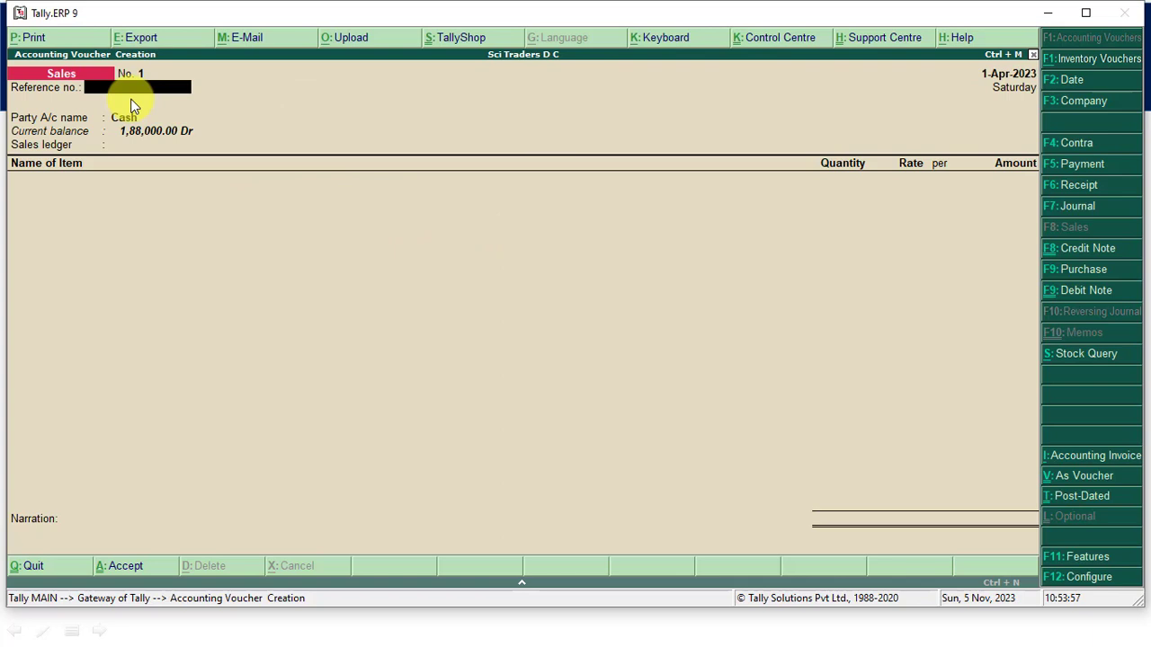
text(101)
key(Return)
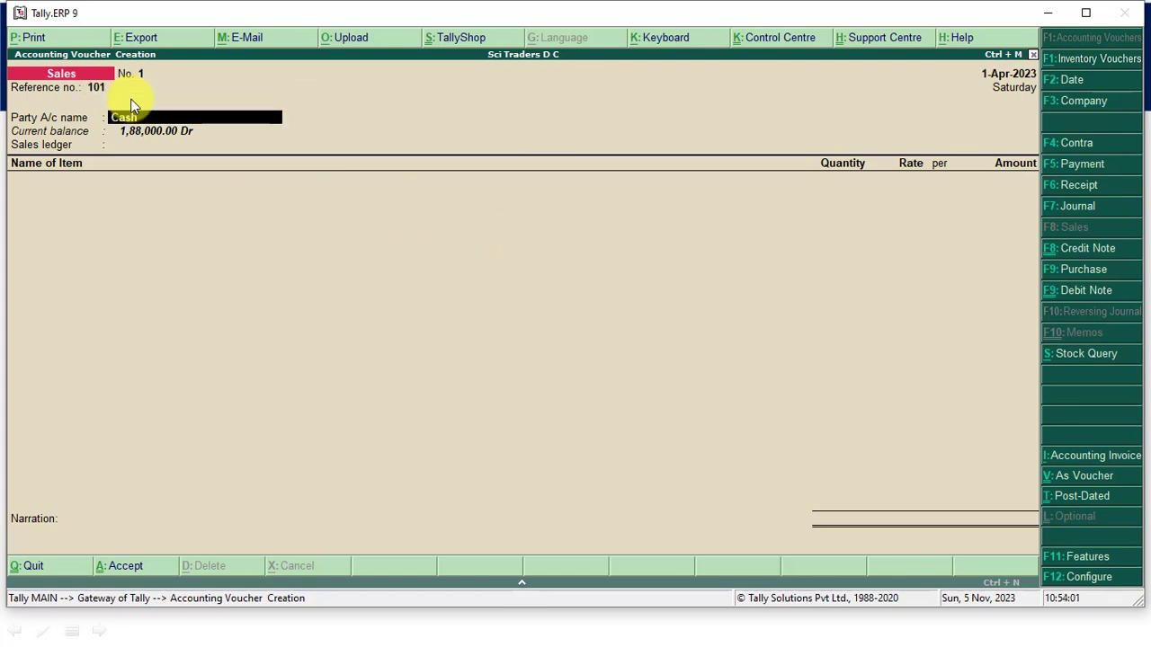
- Keep Cash as the party account, leave the despatch and order details blank, and set the buyer to Rahim Traders
key(Return)
key(Return)
key(Return)
key(Return)
key(Return)
key(Return)
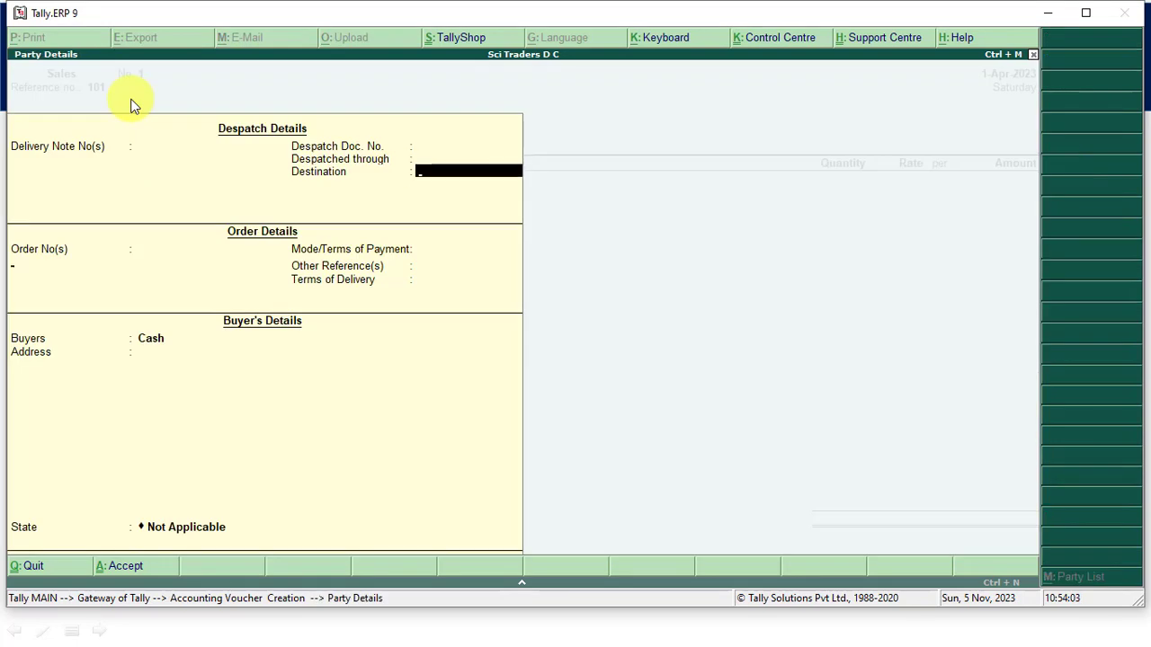
key(Return)
key(Return)
key(Return)
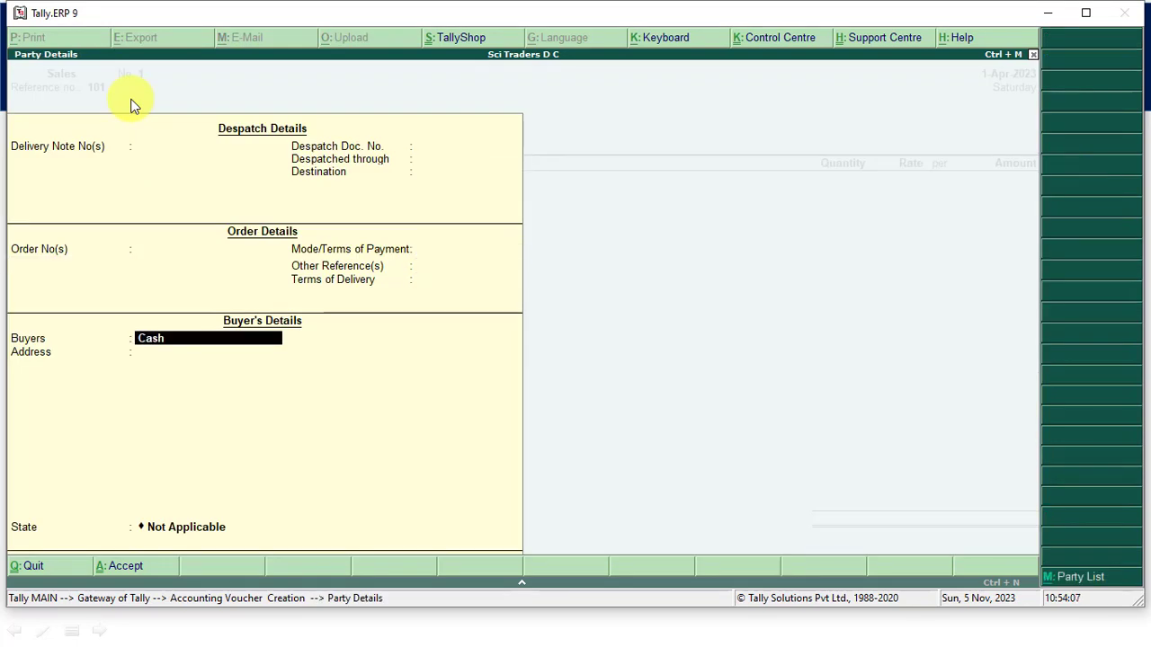
text(Rahim Traders)
key(Return)
- Enter the buyer's address and set the state to Uttar Pradesh in the sales voucher's party details
text(M)
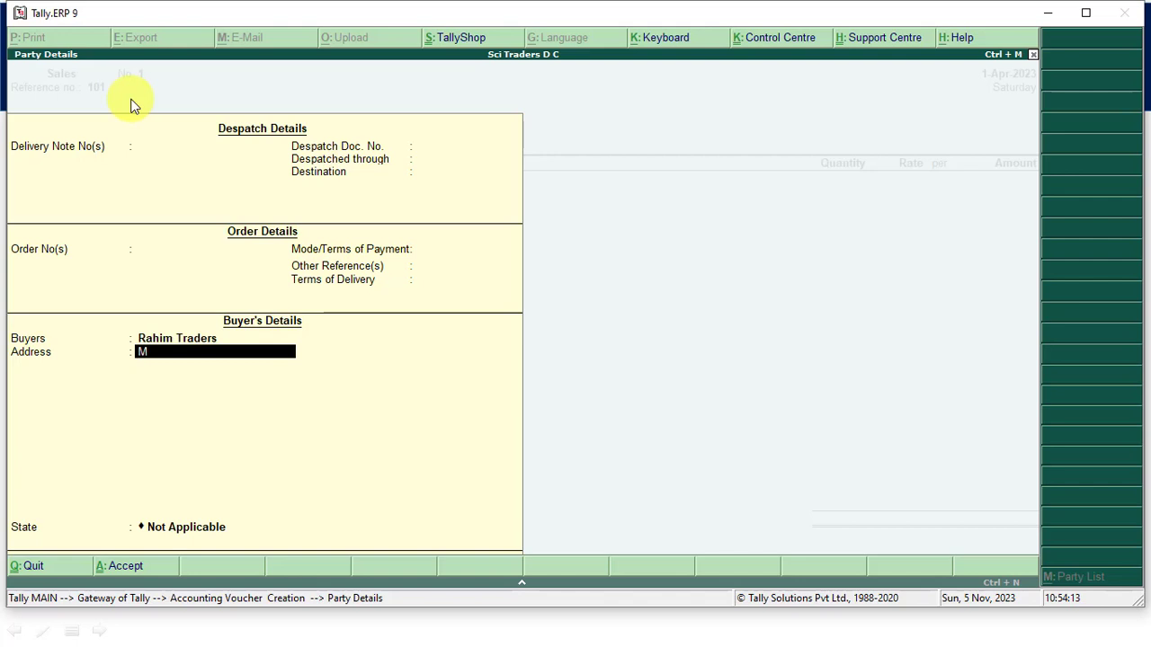
text(ehnagar)
key(Return)
key(Return)
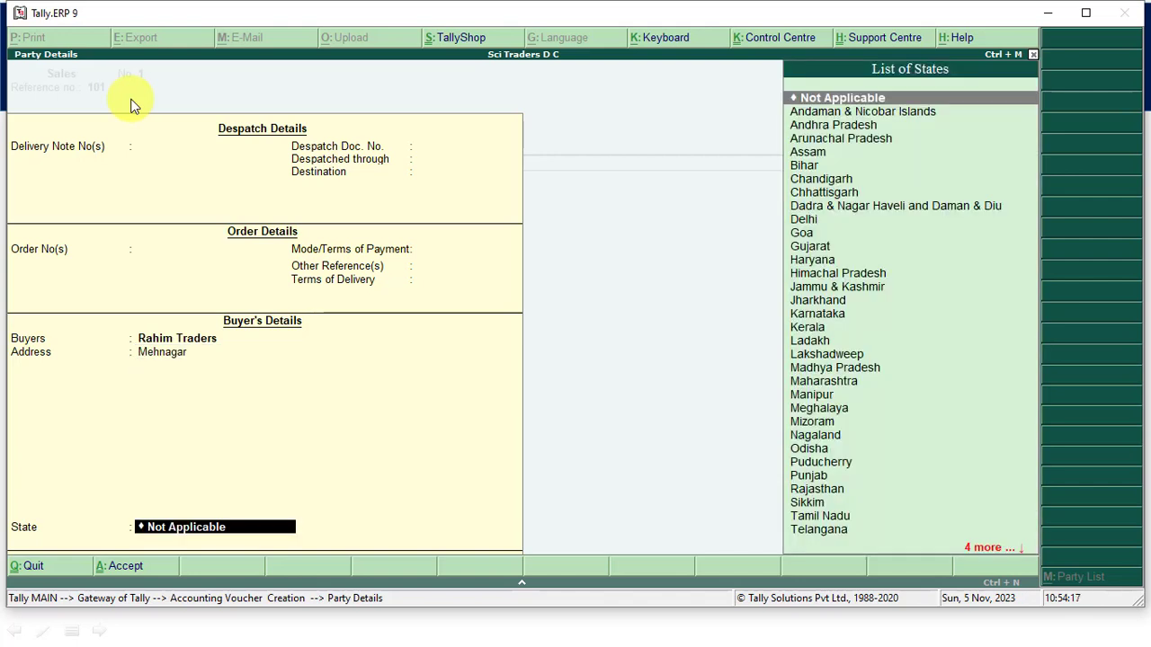
text(Utt)
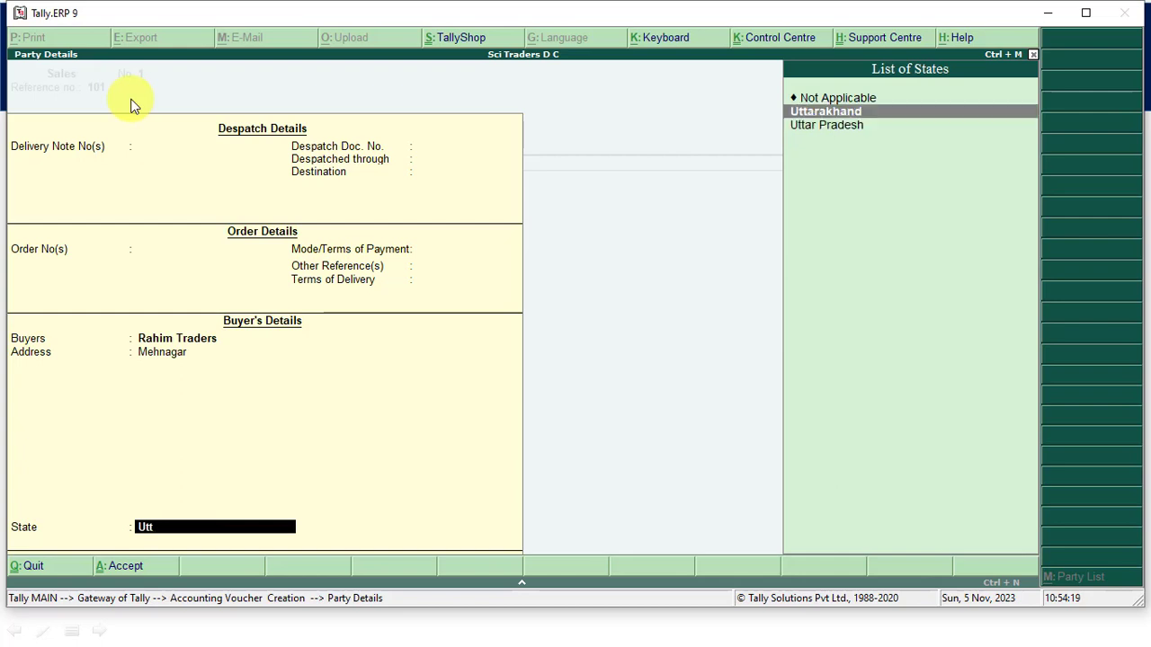
key(Down)
key(Return)
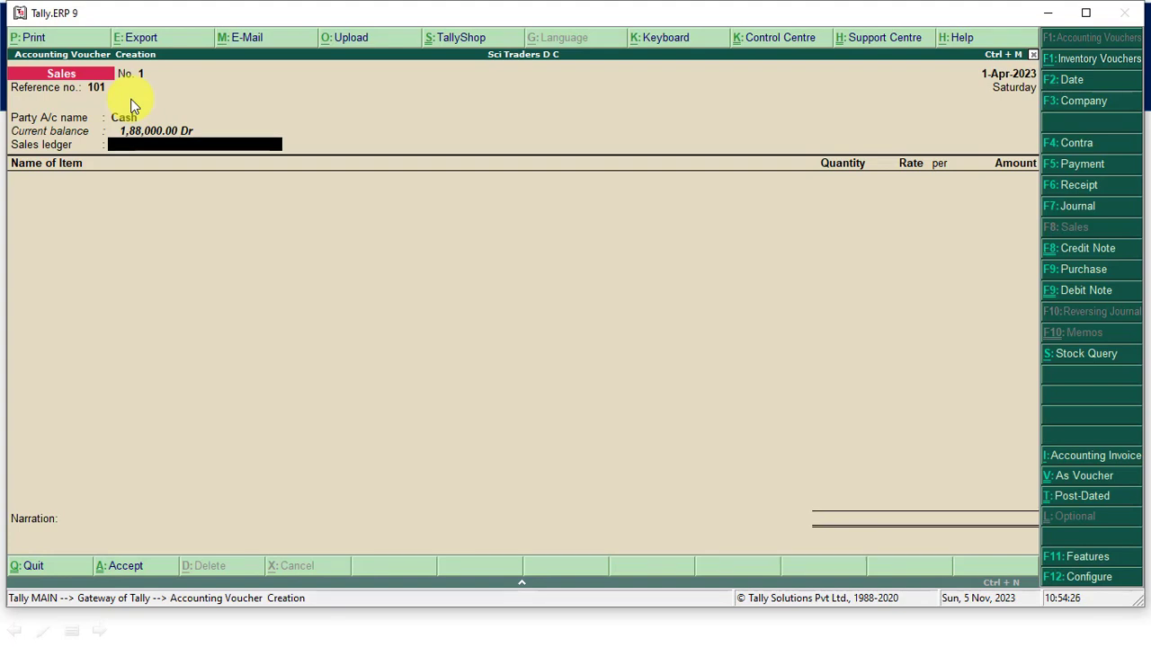
- Create a ledger named Sales A/C under Sales Accounts and use it as the voucher's sales ledger
key(alt+c)
text(Sale)
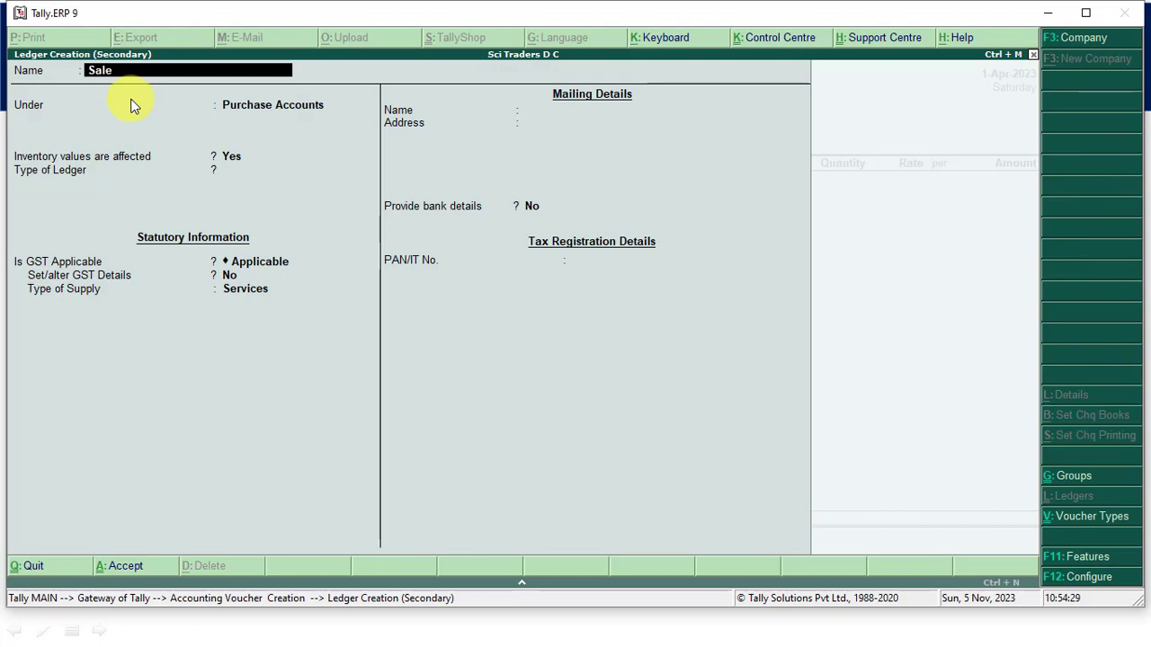
text(s a/C)
key(Return)
text(Sale)
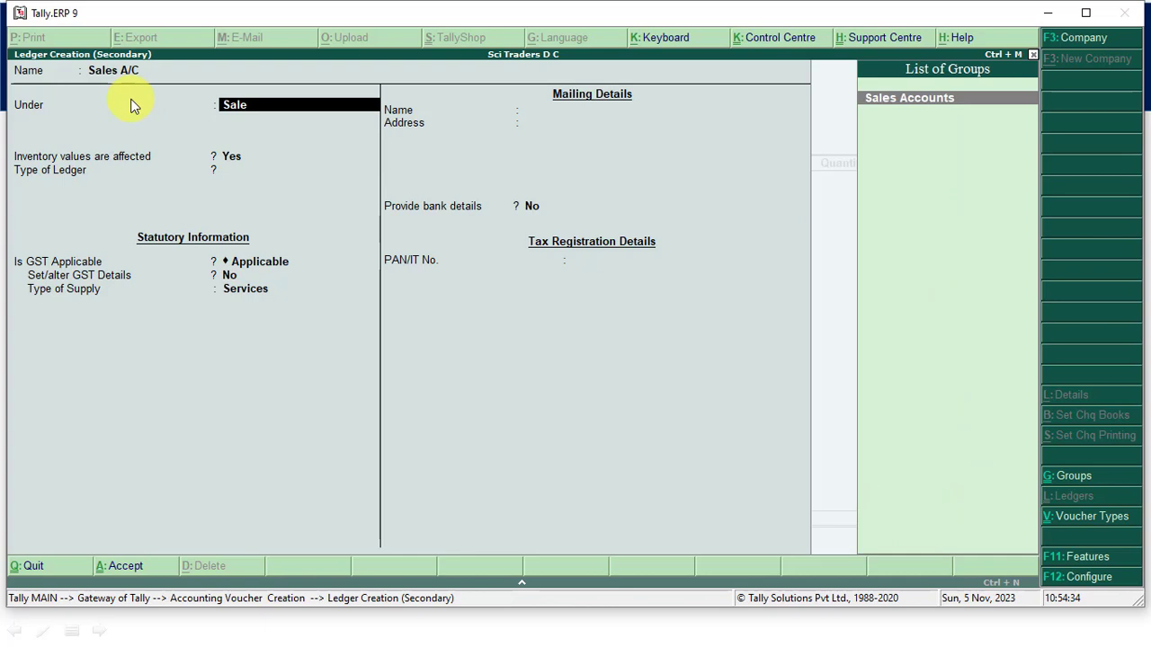
key(Return)
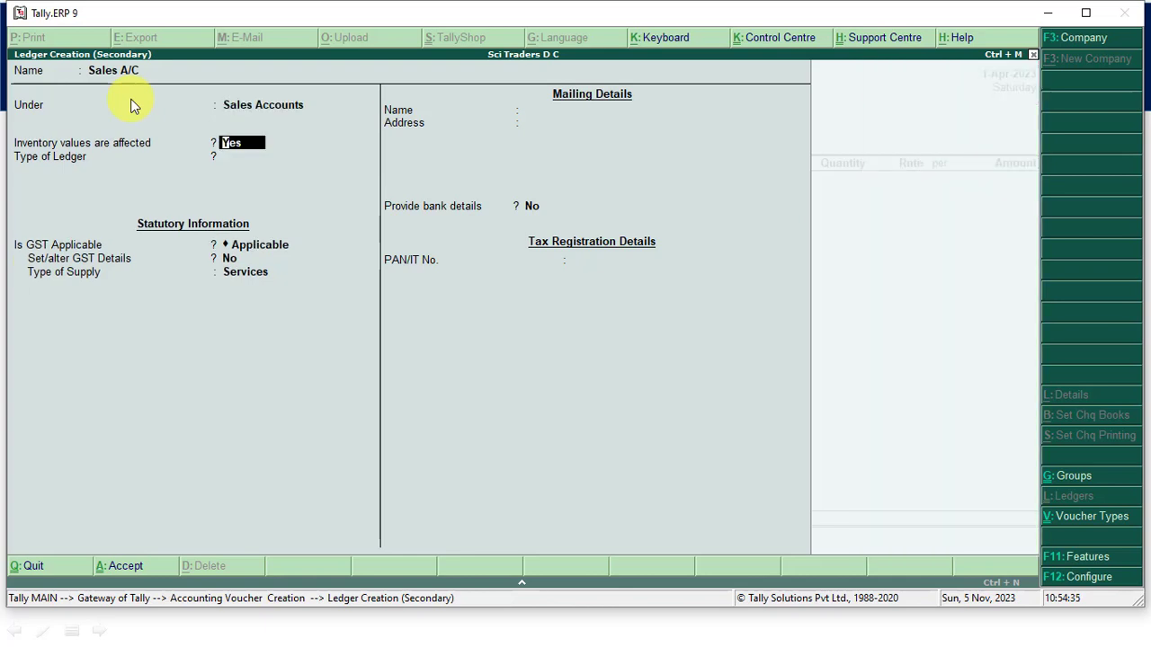
key(ctrl+a)
key(Return)
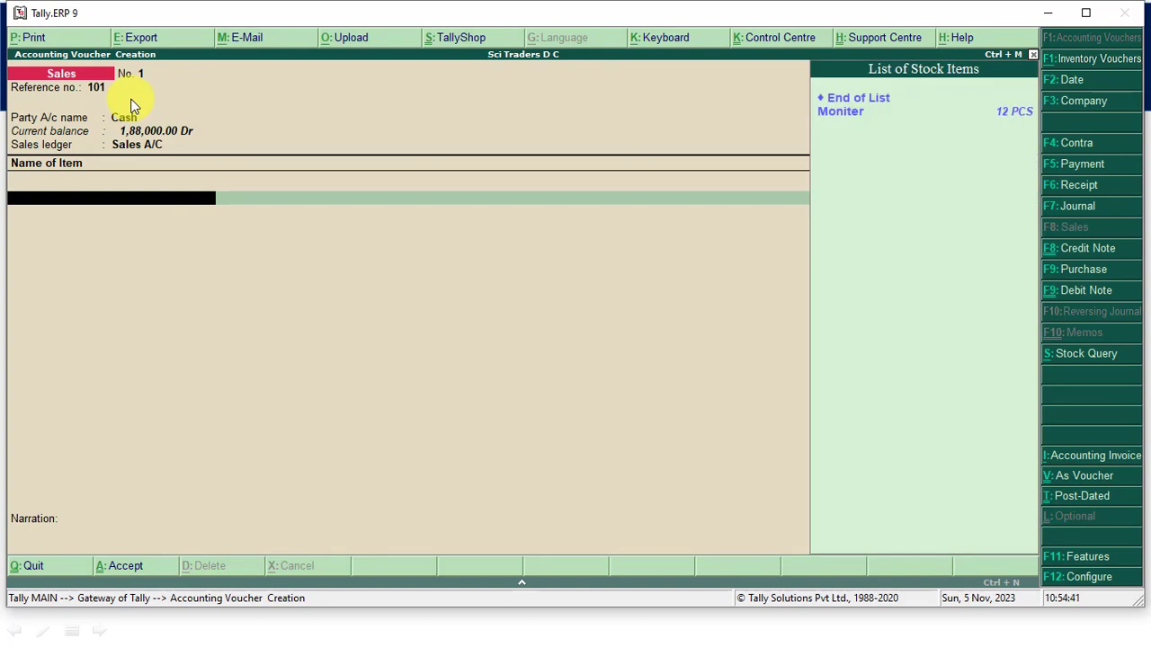
- Add the stock item Moniter to the sale with a quantity of 12 PCS at a rate of 1,500 per PCS
key(Down)
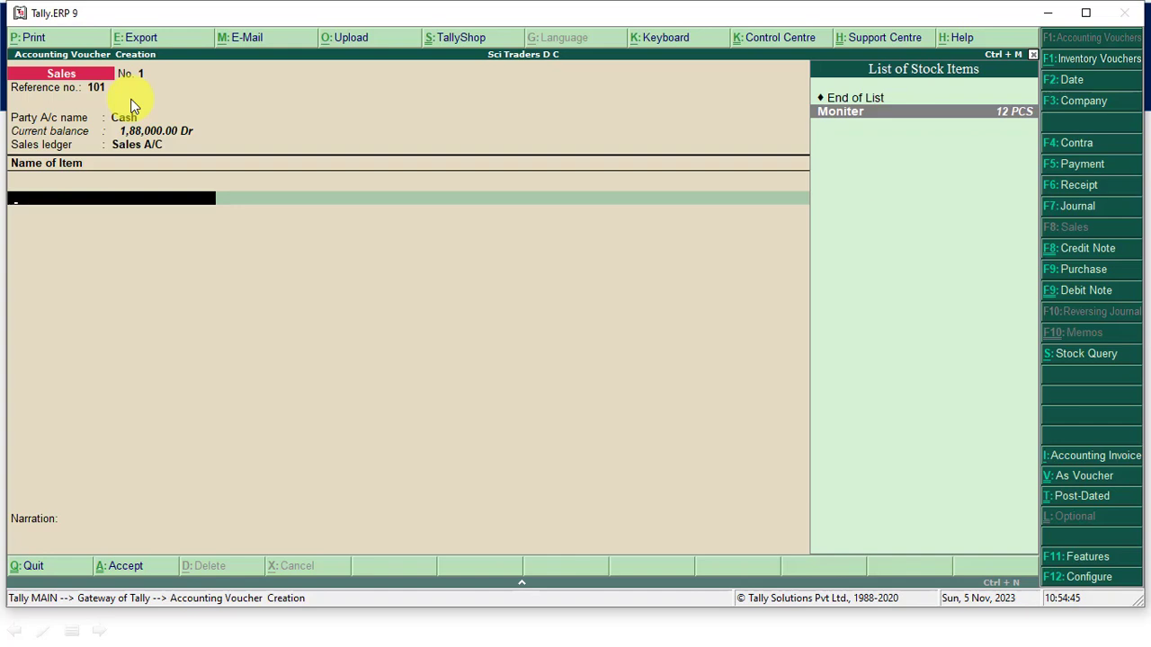
key(Return)
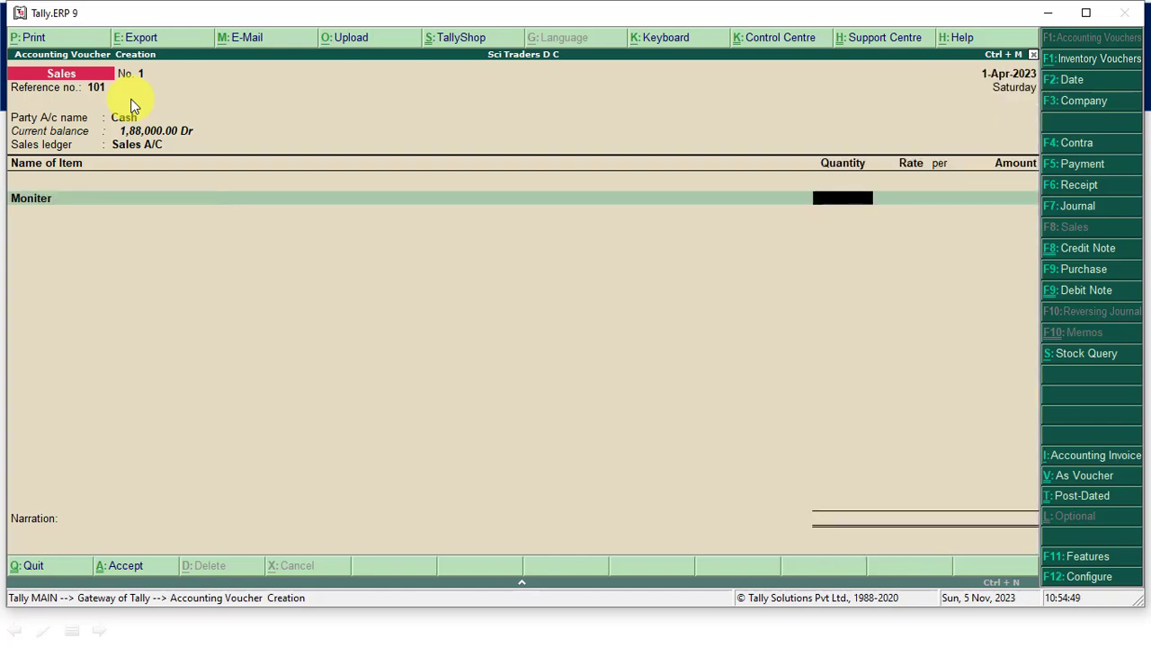
text(12)
key(Return)
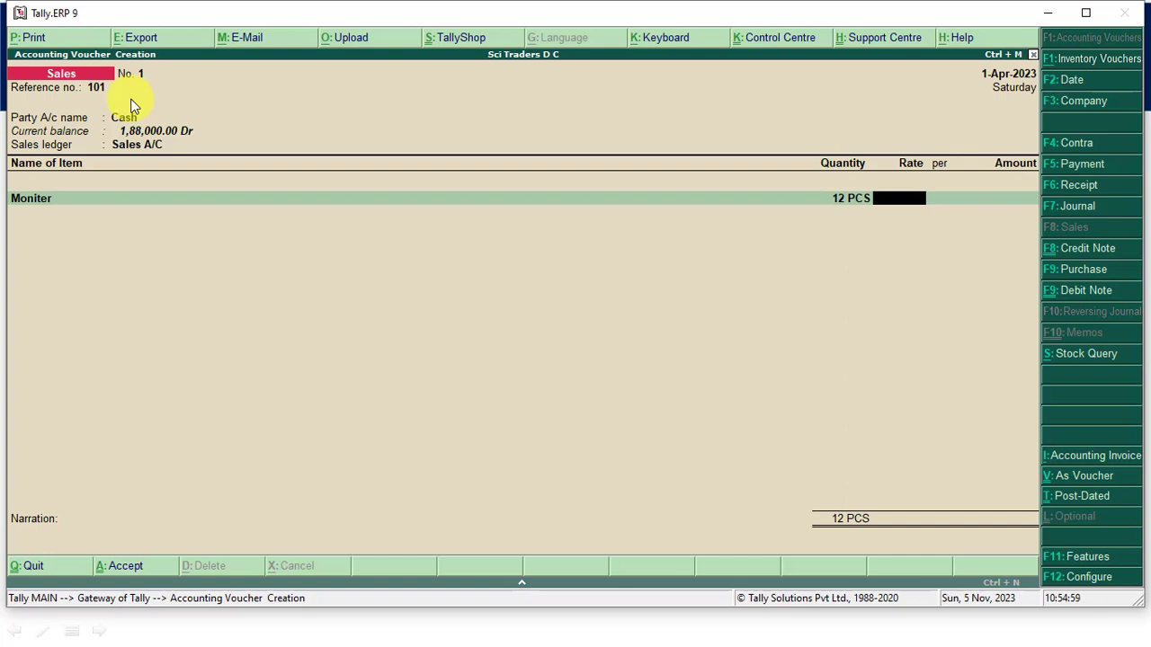
text(1)
key(BackSpace)
text(1500)
key(Return)
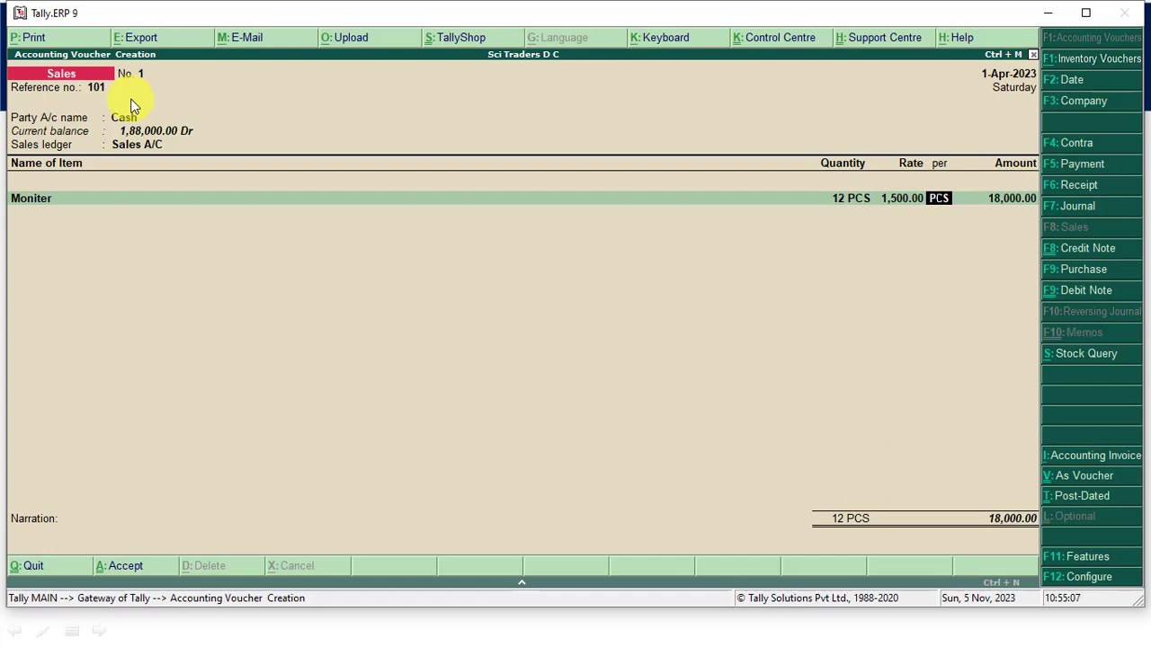
key(Return)
- End the item list, enter the narration "sold goods of 18000", and save the sales voucher
key(Return)
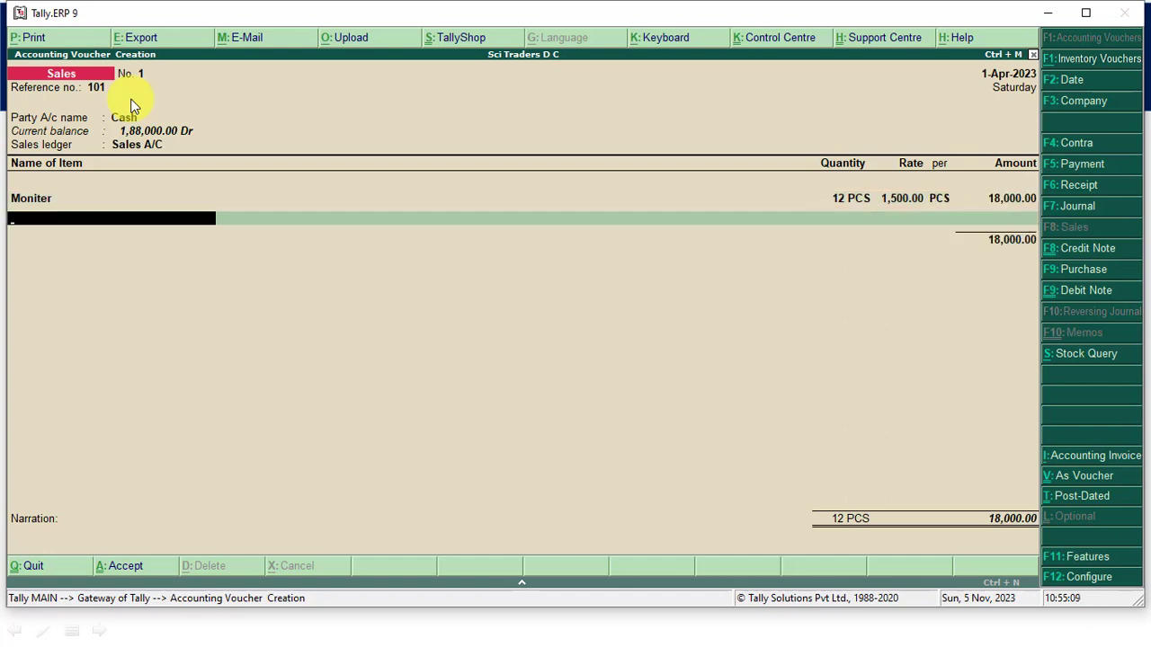
key(Return)
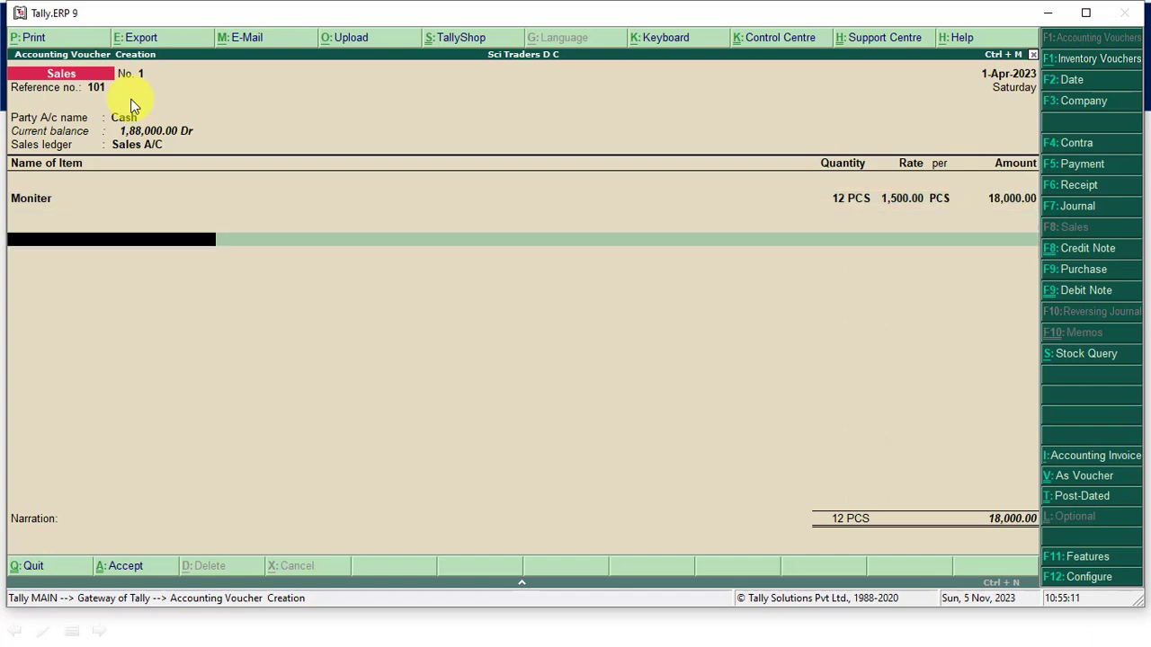
key(Return)
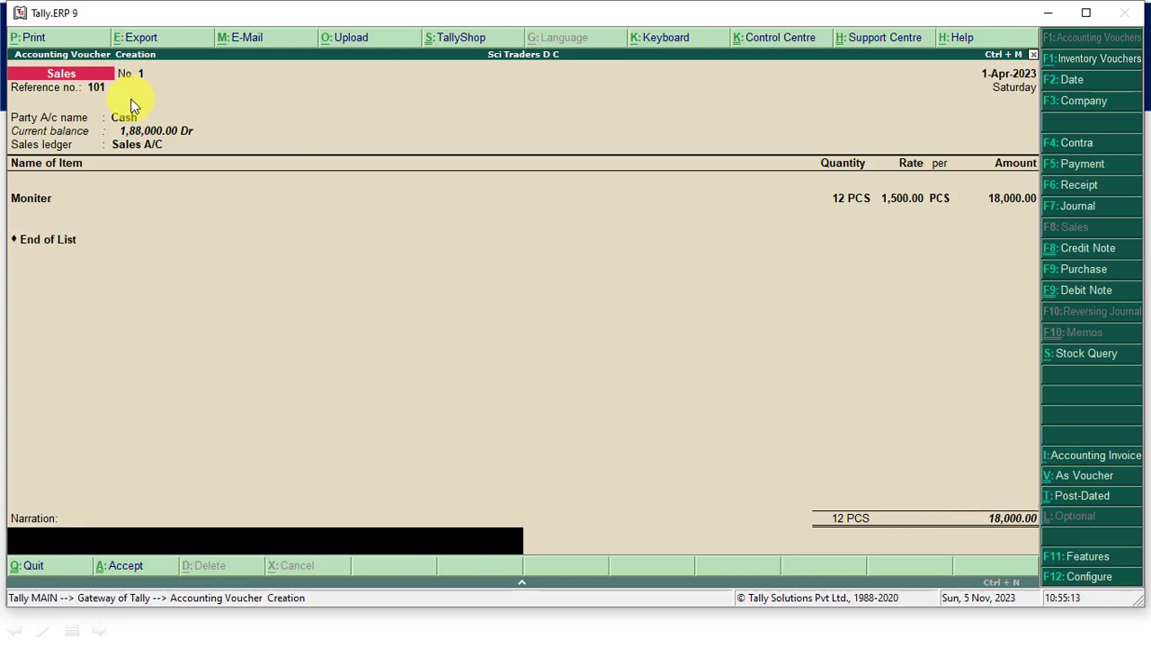
text(sold goods of 18000)
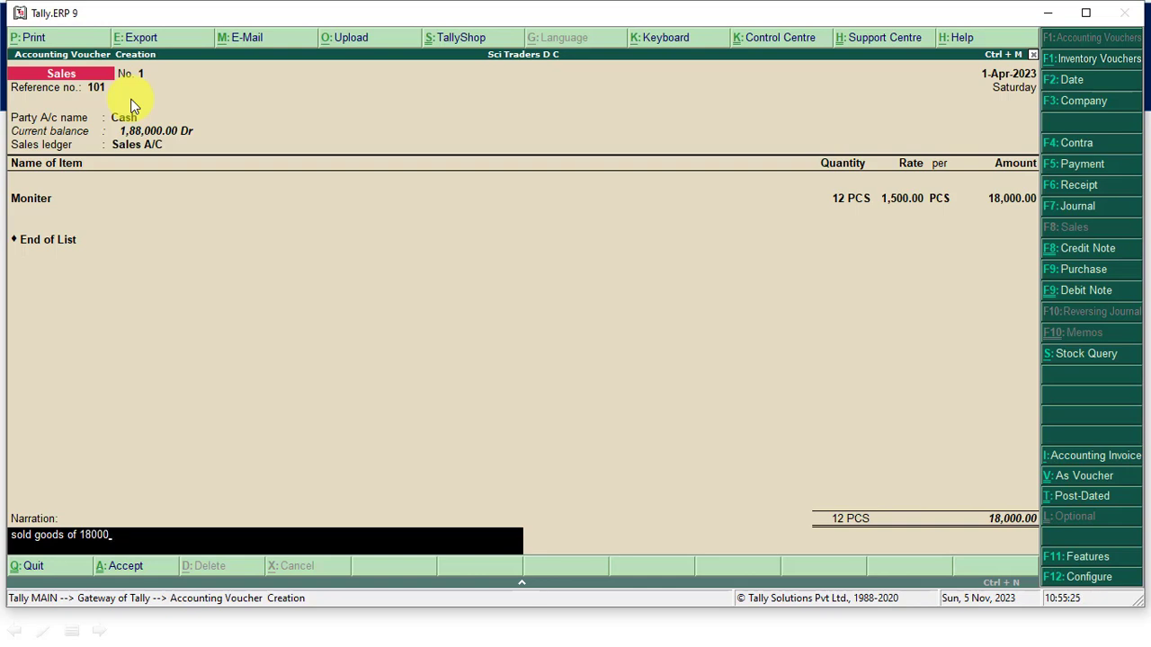
key(Return)
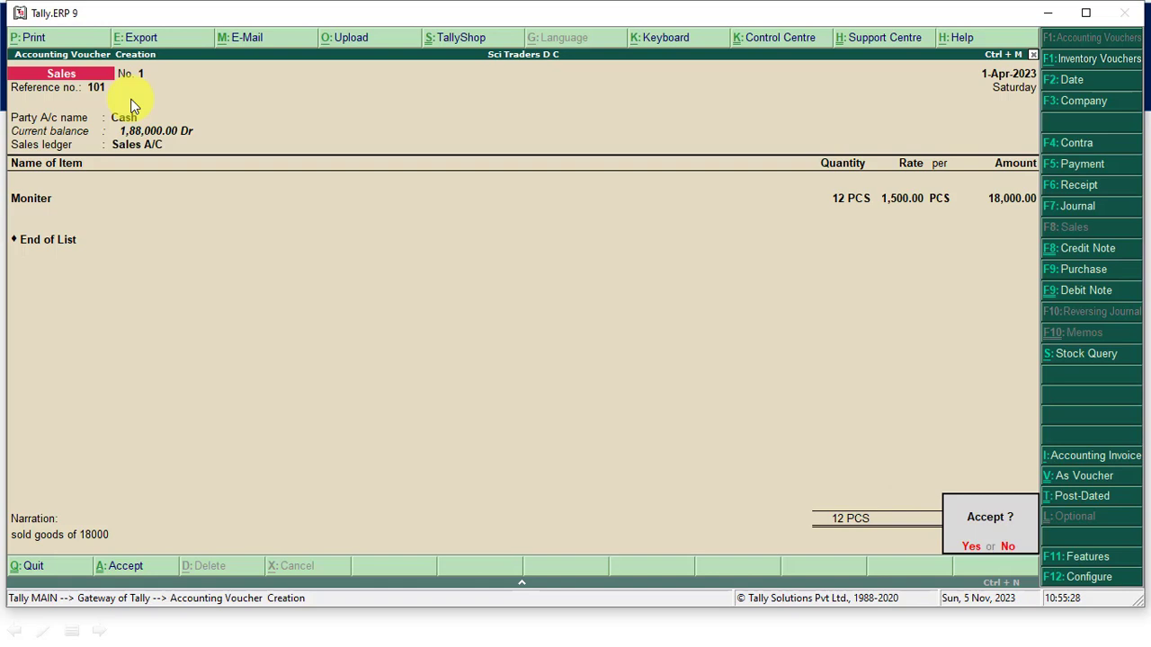
key(y)
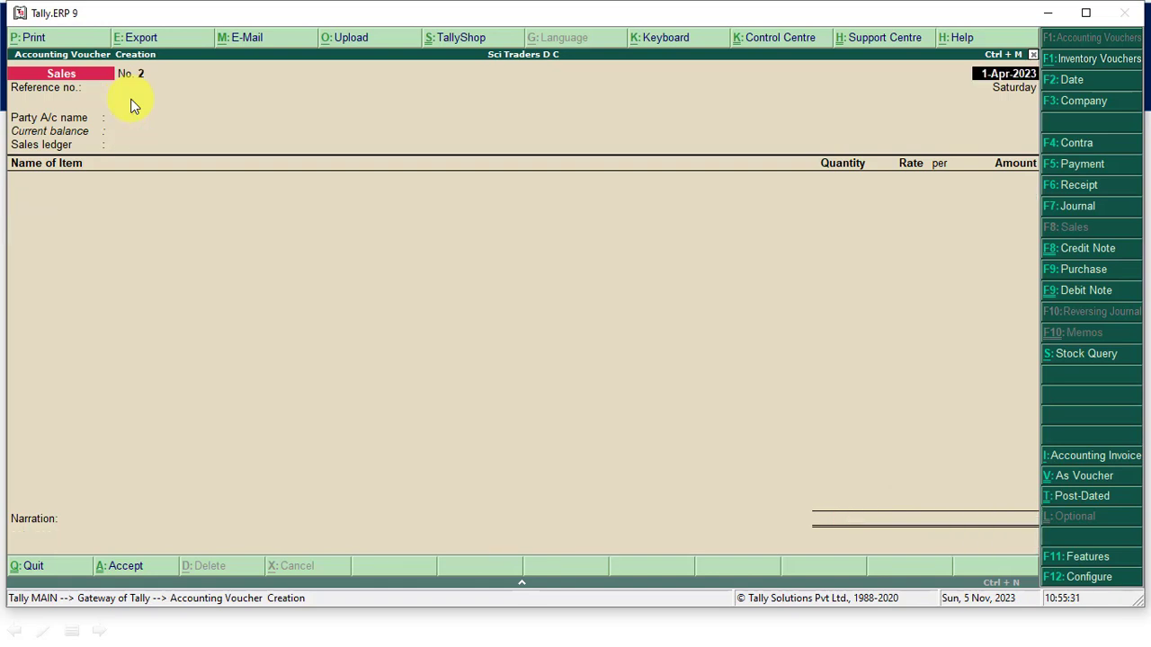
- Open a Payment voucher with the Cash account to check the cash balance after the sale
key(F5)
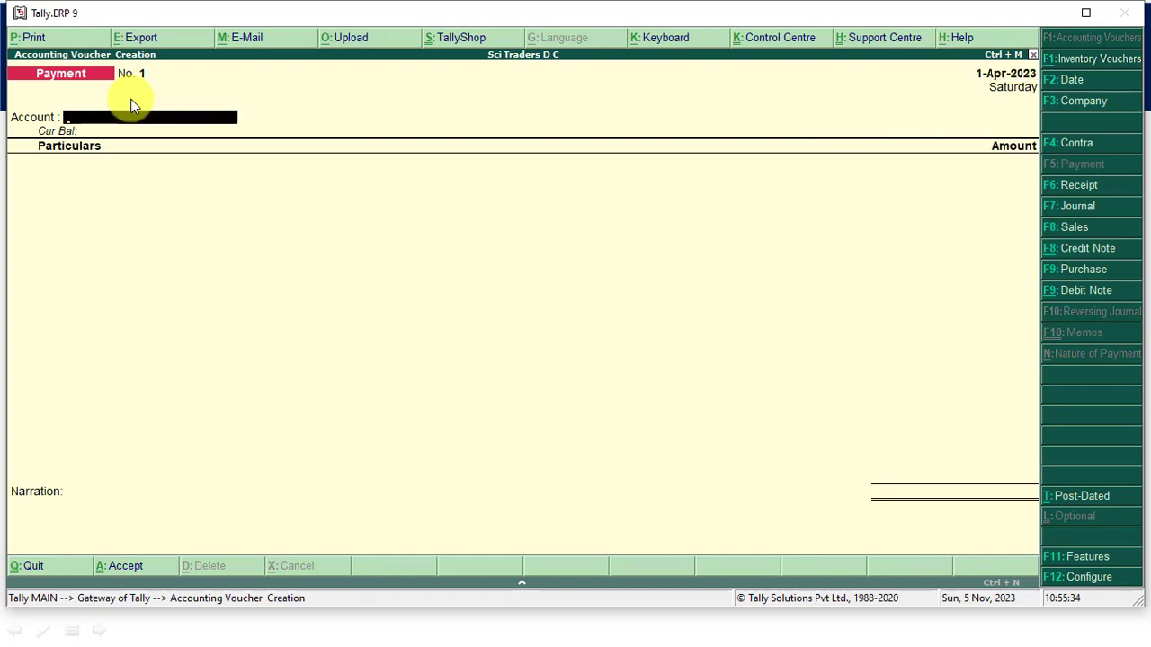
key(Return)
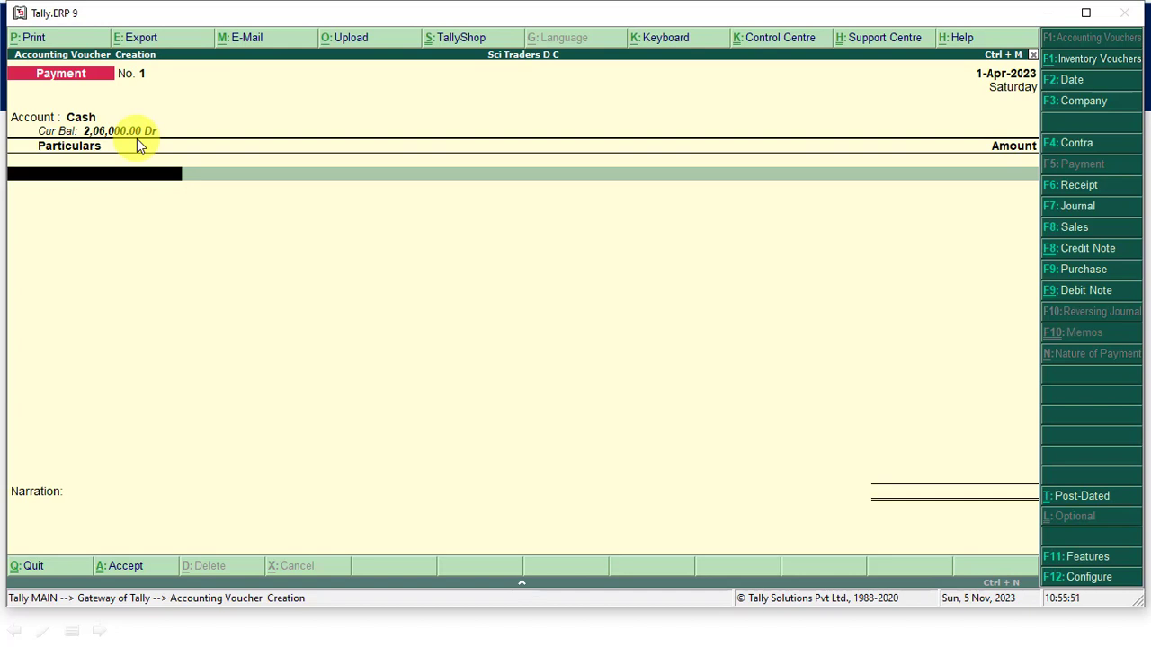
- Open a new Sales voucher, review the goods-return entry on the PowerPoint slide, and return to Tally.ERP 9
click(1067, 232)
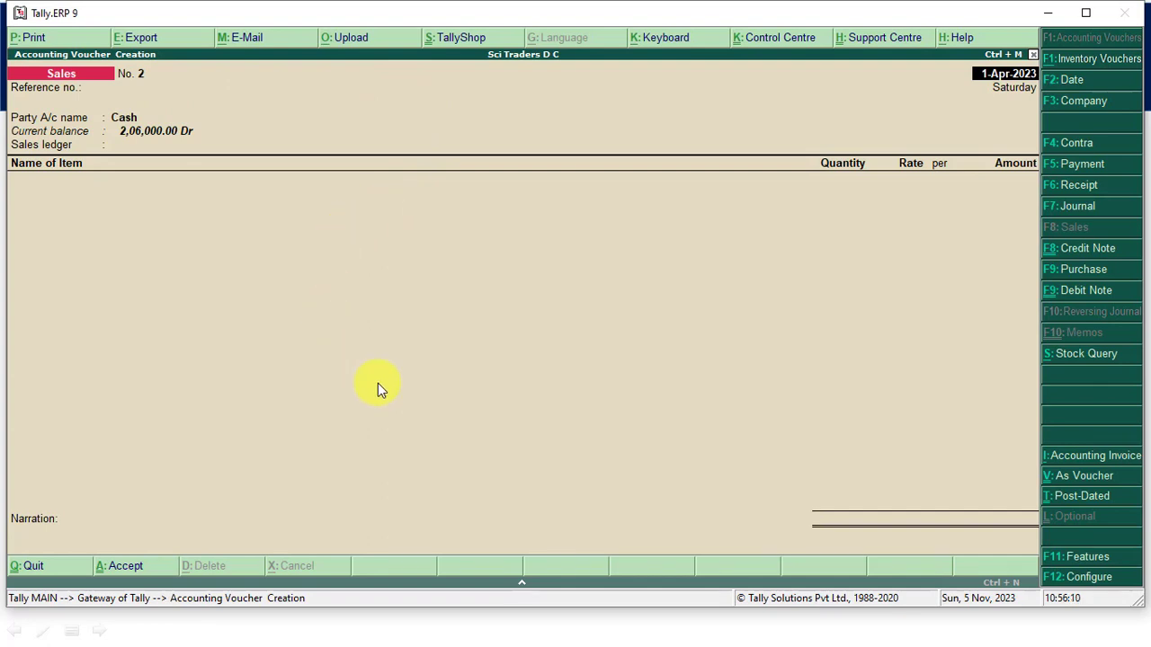
key(alt+Tab)
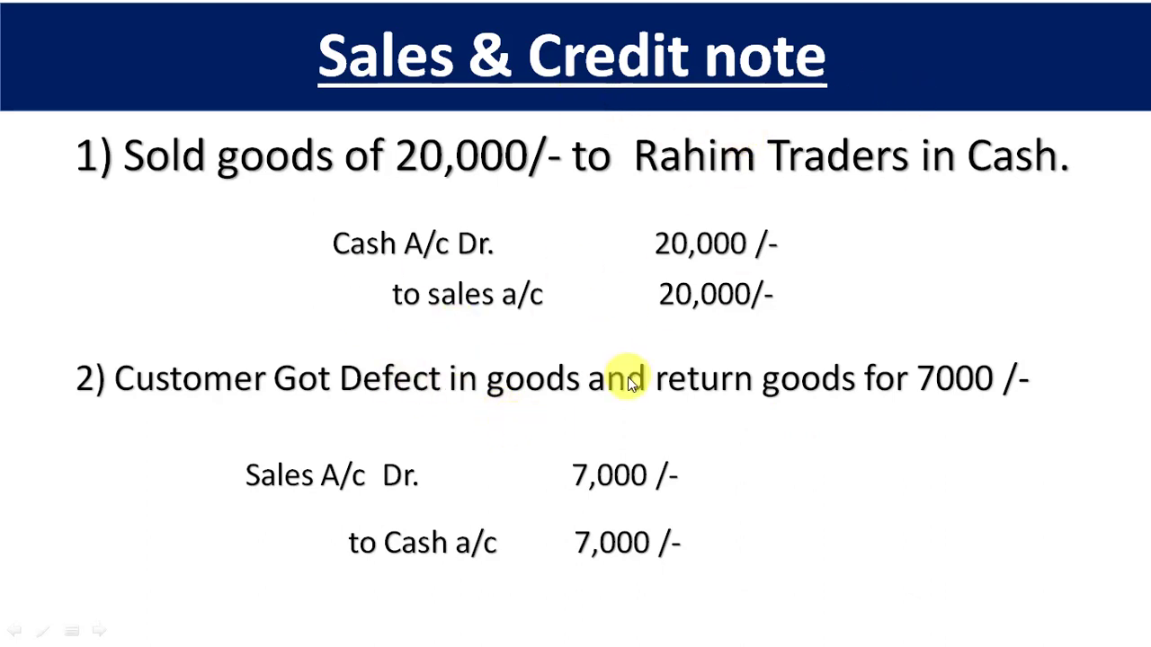
key(alt+Tab)
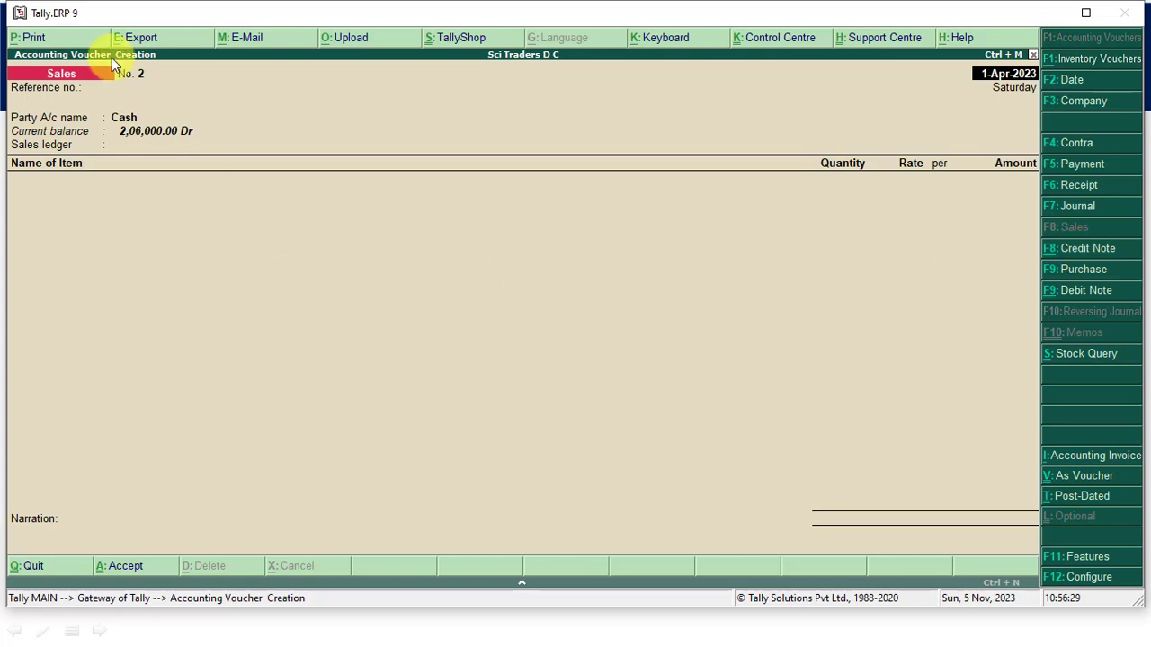
- Open a Credit Note against original invoice number 101 dated 1-Apr-2023, keeping Cash as the party account
key(ctrl+F8)
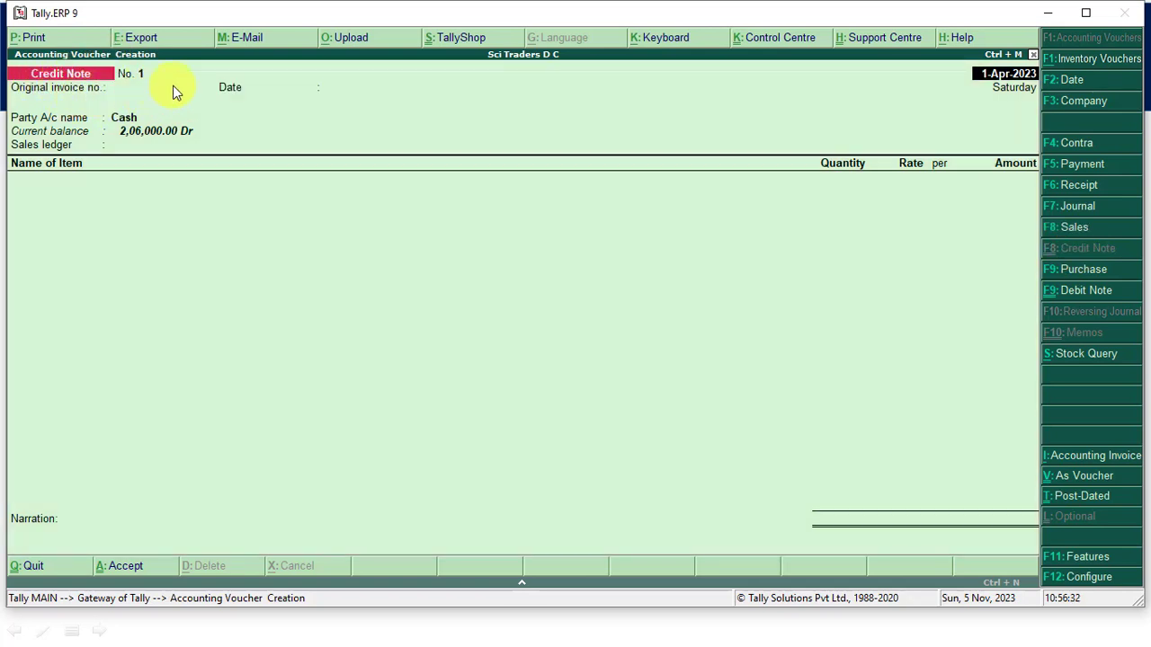
key(Return)
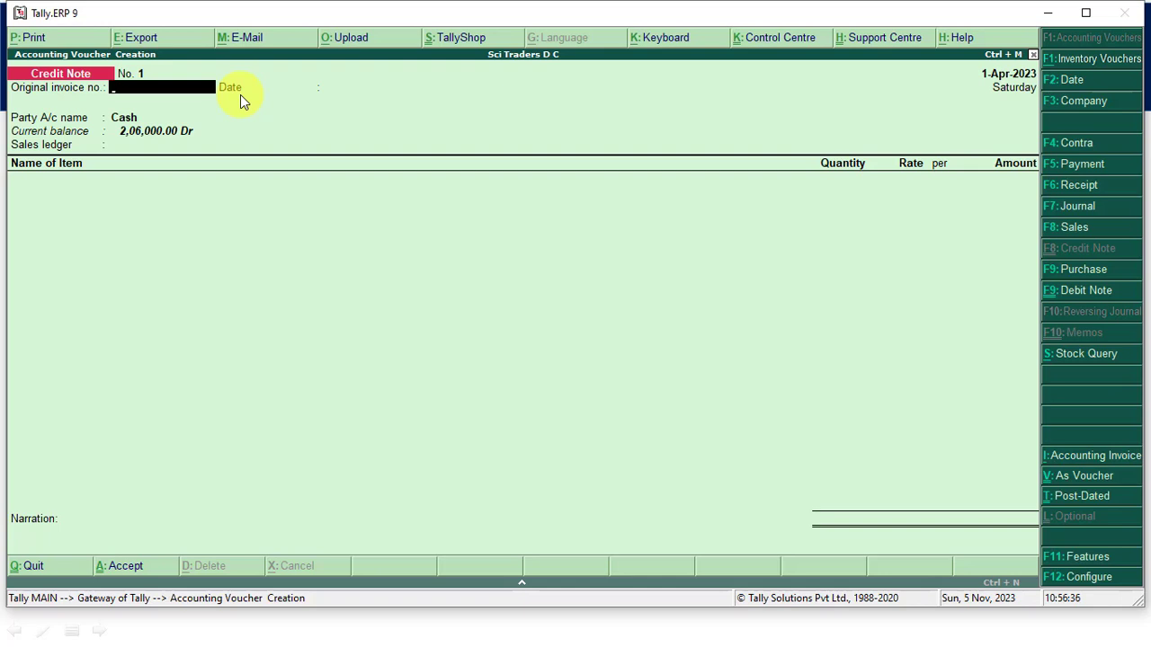
text(101)
key(Return)
key(Return)
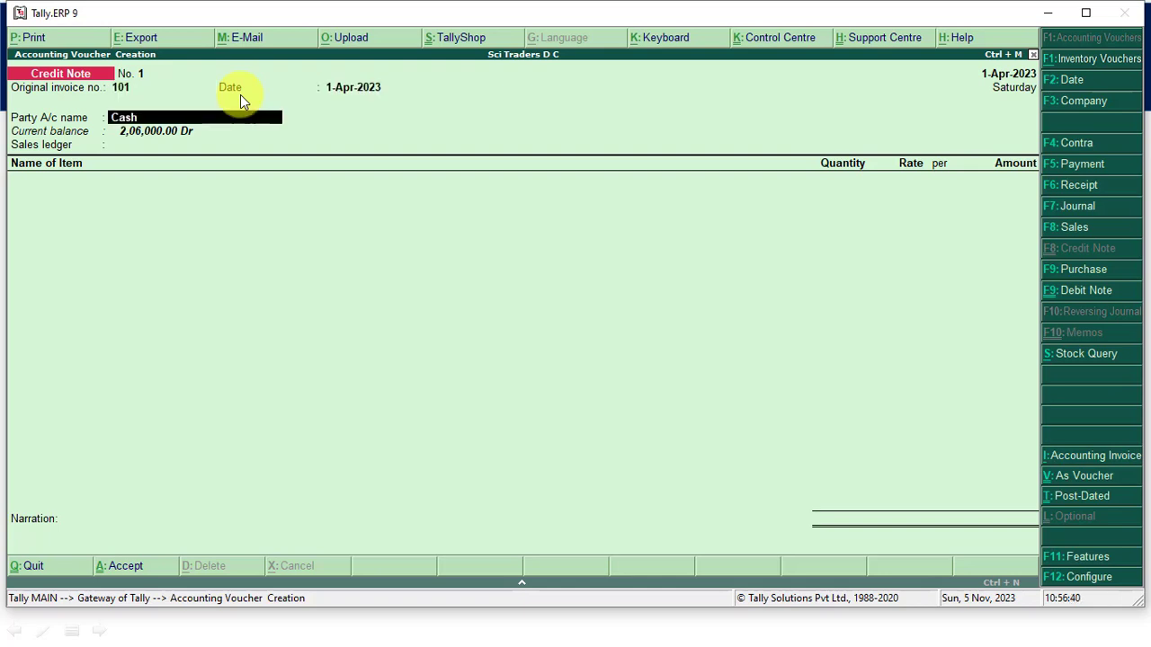
key(Return)
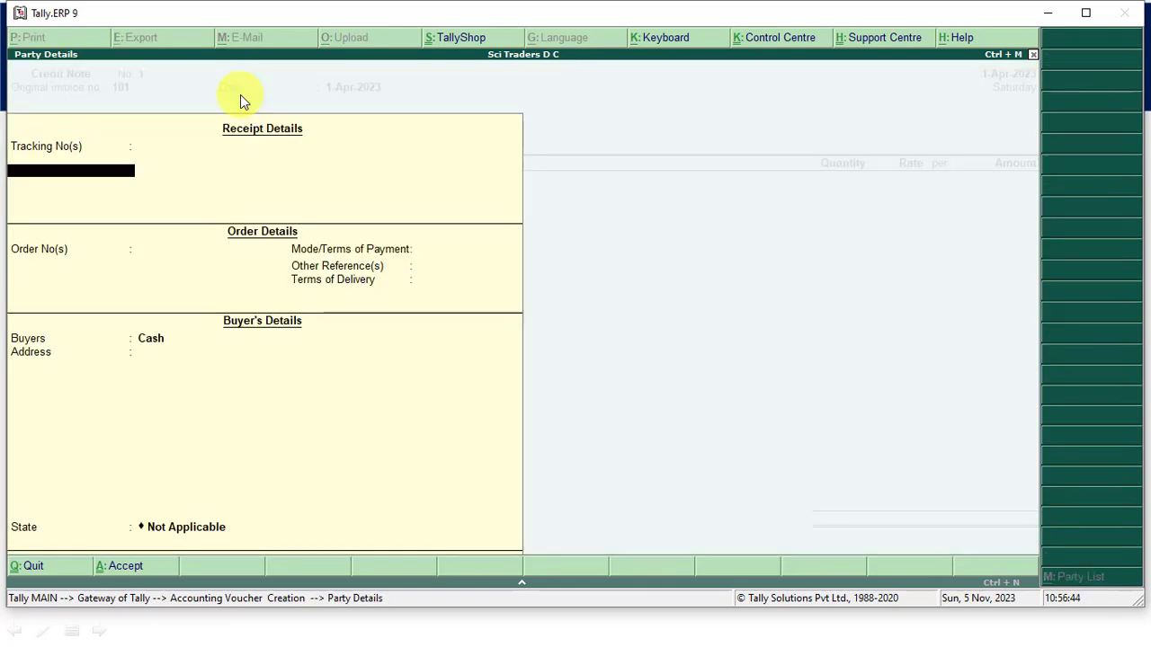
- Leave the credit note's receipt and order details blank and set the buyer to Rahim Traders
key(Return)
key(Return)
key(Return)
key(Return)
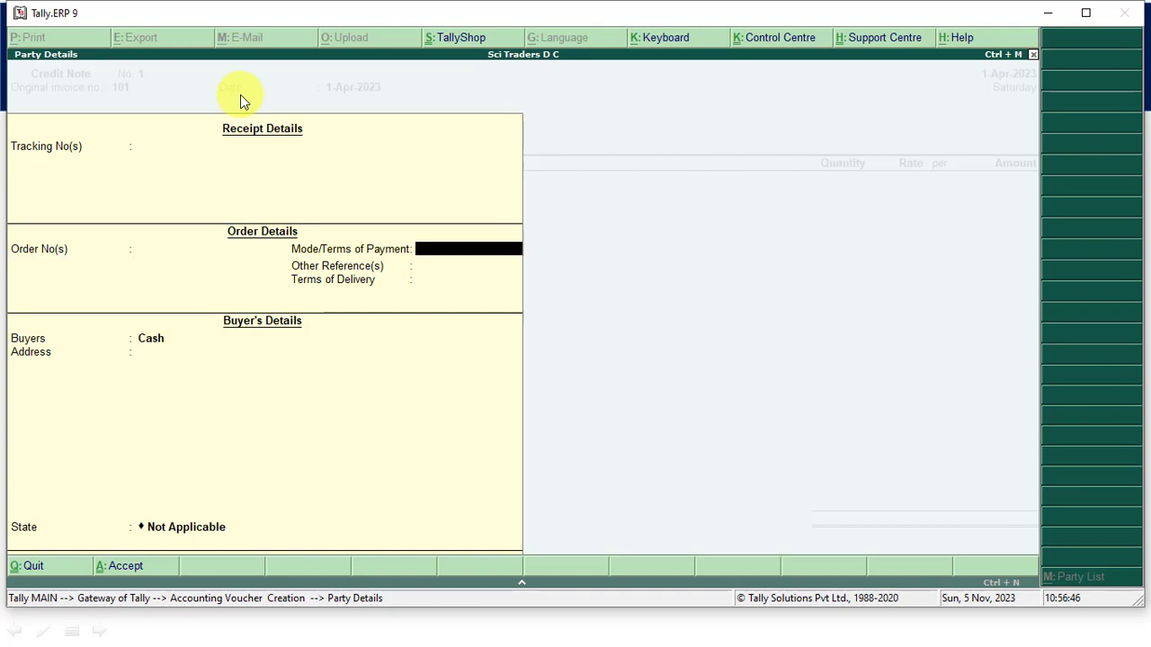
key(Return)
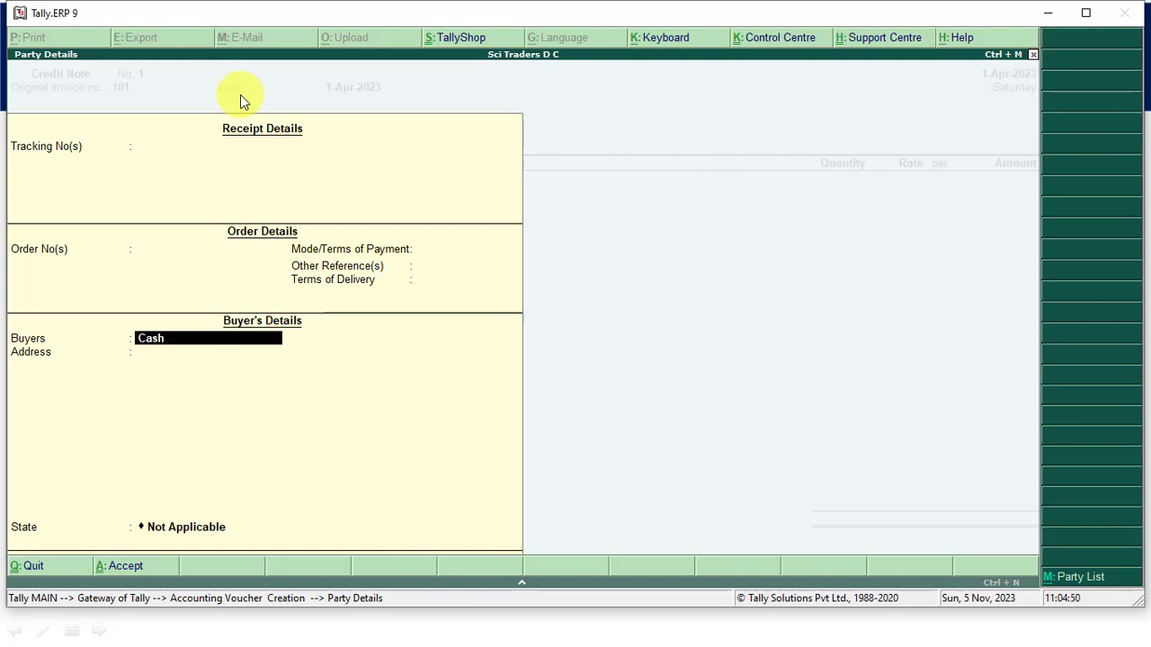
text(Rahim Traders)
key(Return)
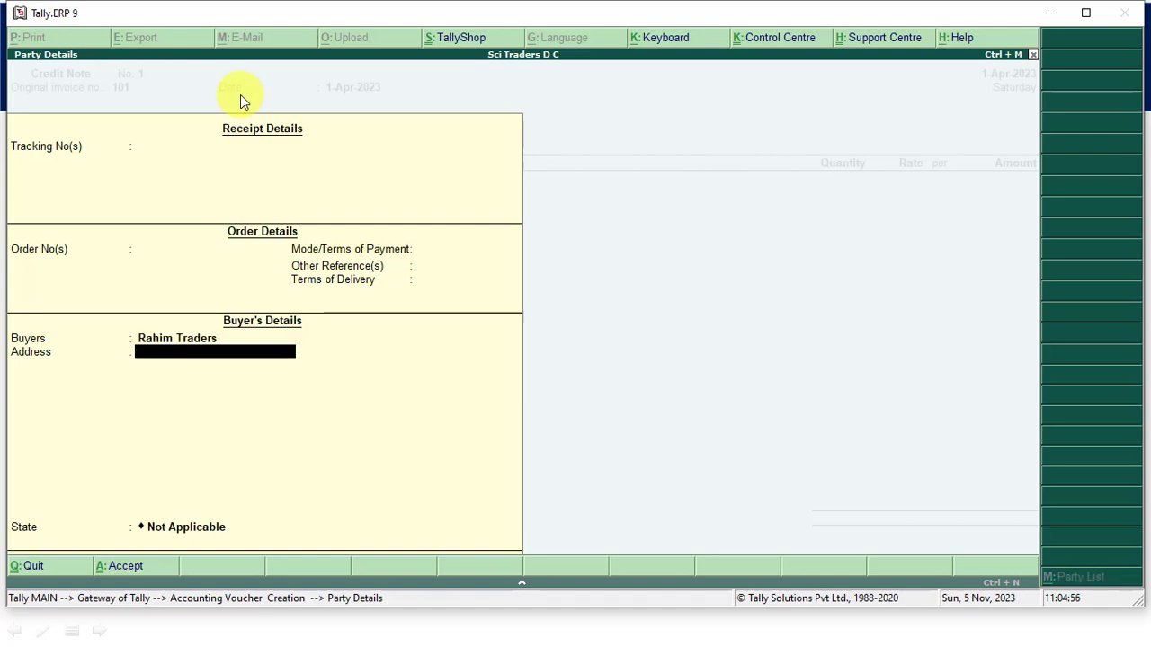
- Enter the buyer's address and set the state to Uttar Pradesh in the credit note's party details
text(Meh)
key(BackSpace)
text(hnagar)
key(Return)
key(Return)
text(U)
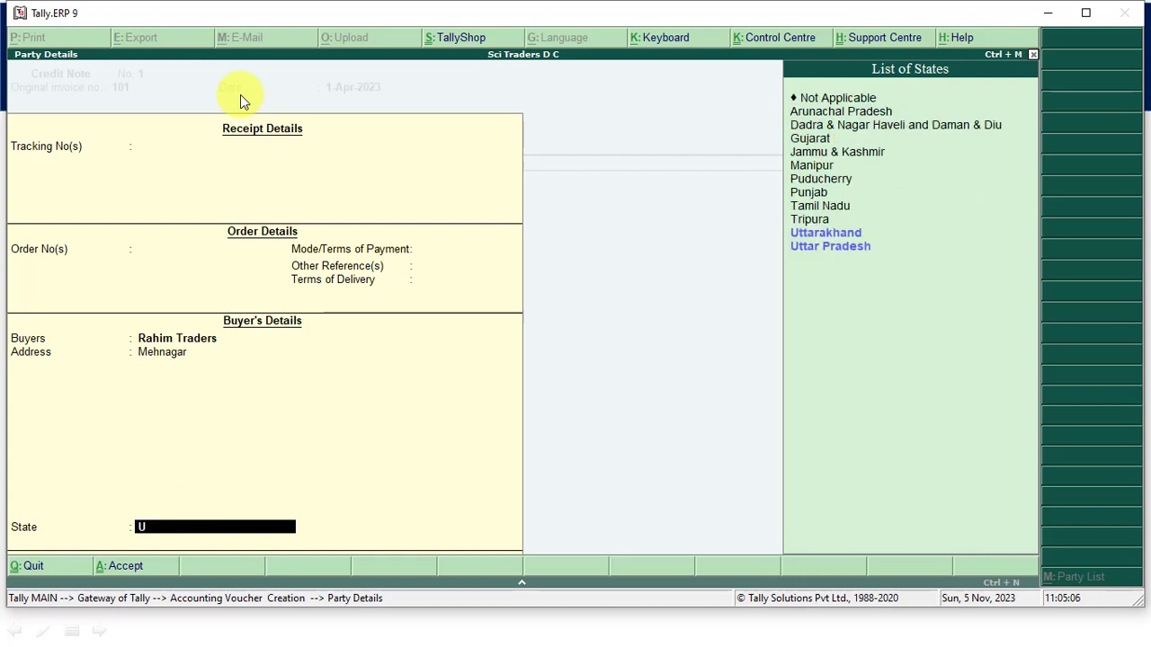
key(Down)
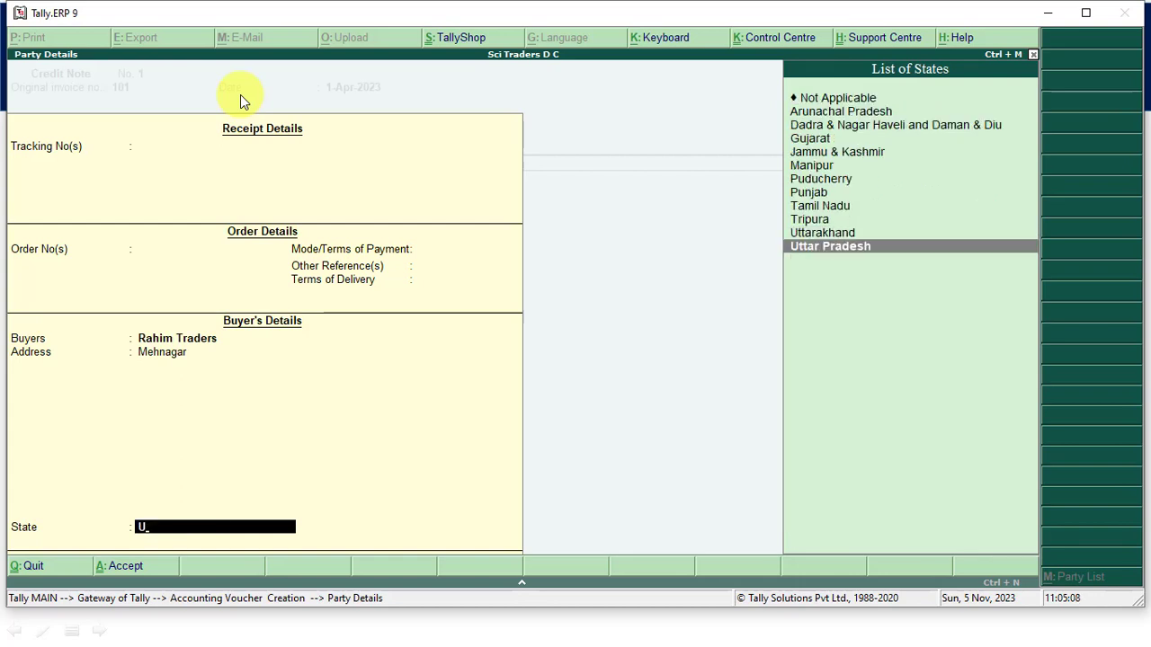
key(Return)
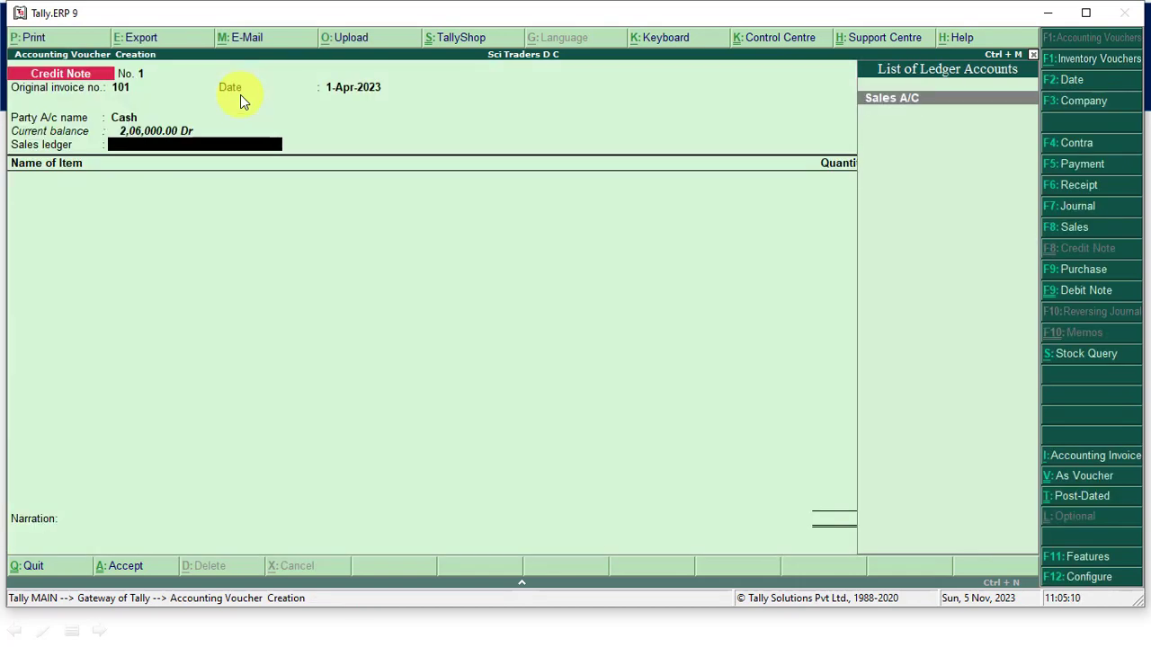
- Choose Sales A/C as the credit note's sales ledger and add the stock item Moniter with a quantity of 4 PCS
key(Return)
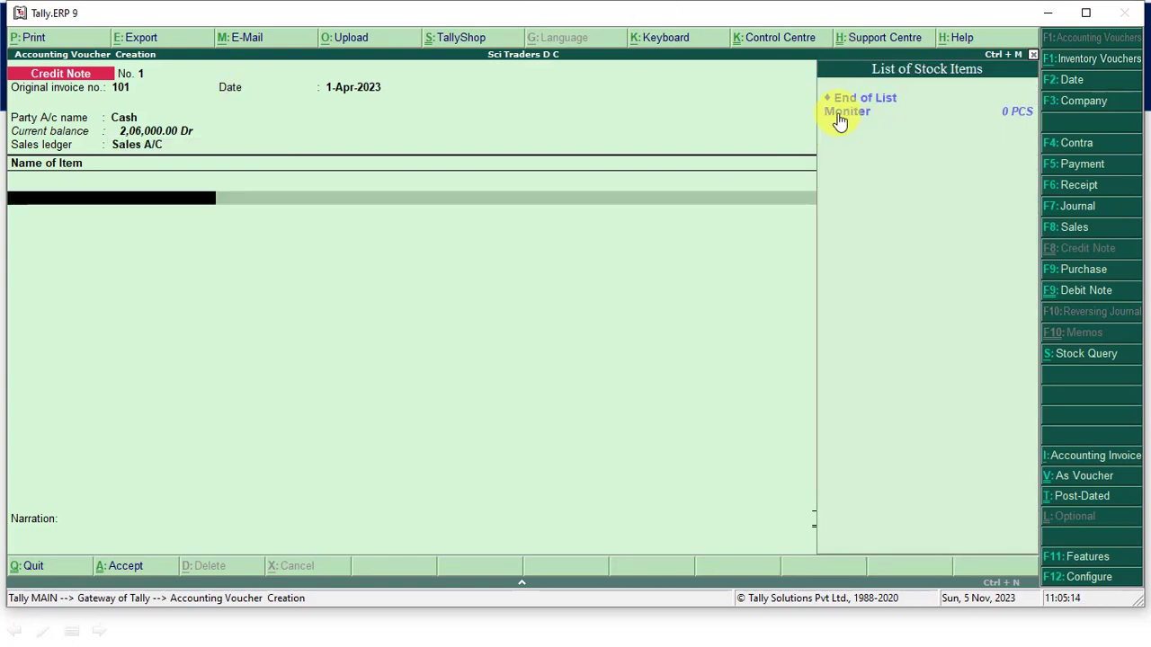
click(853, 111)
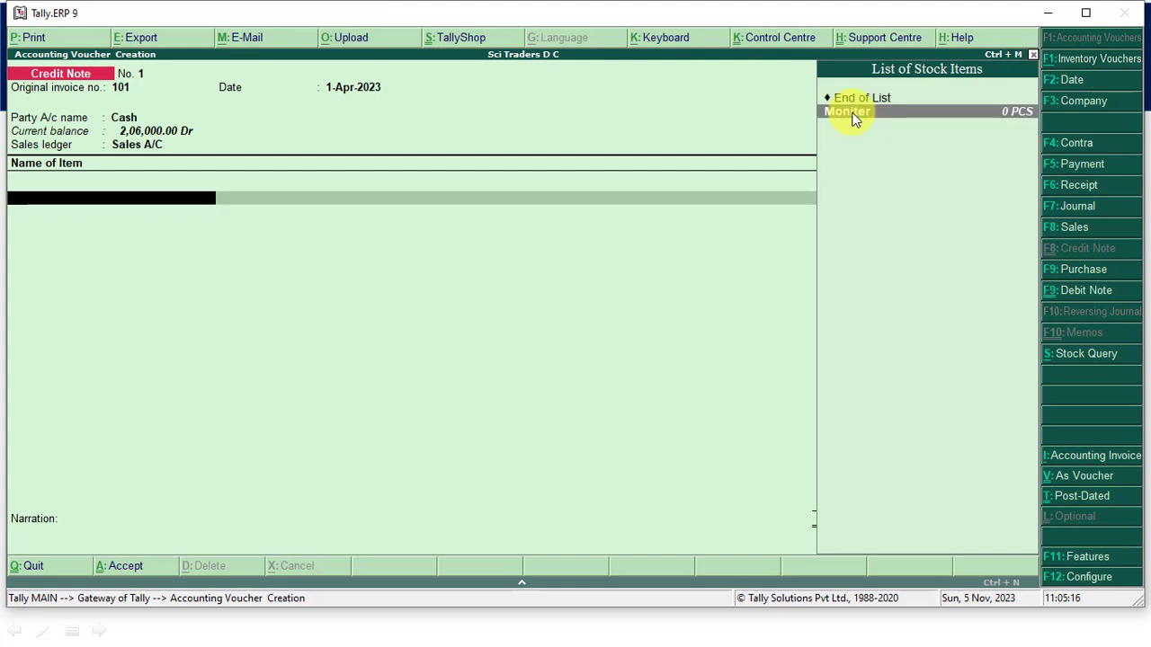
click(853, 112)
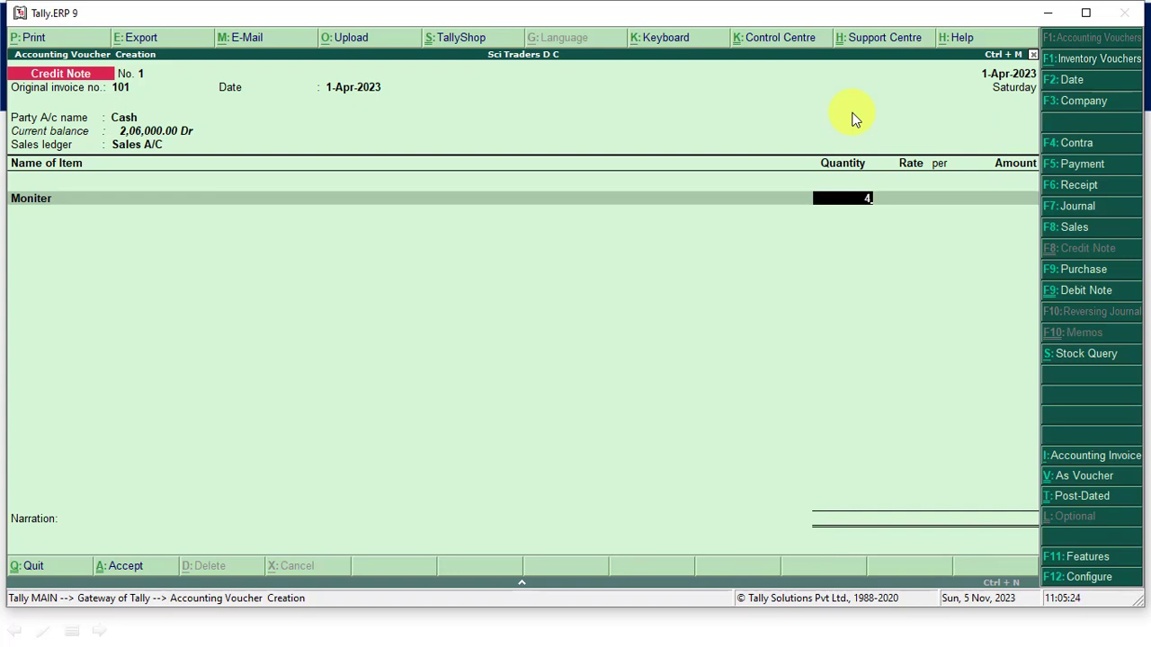
key(Return)
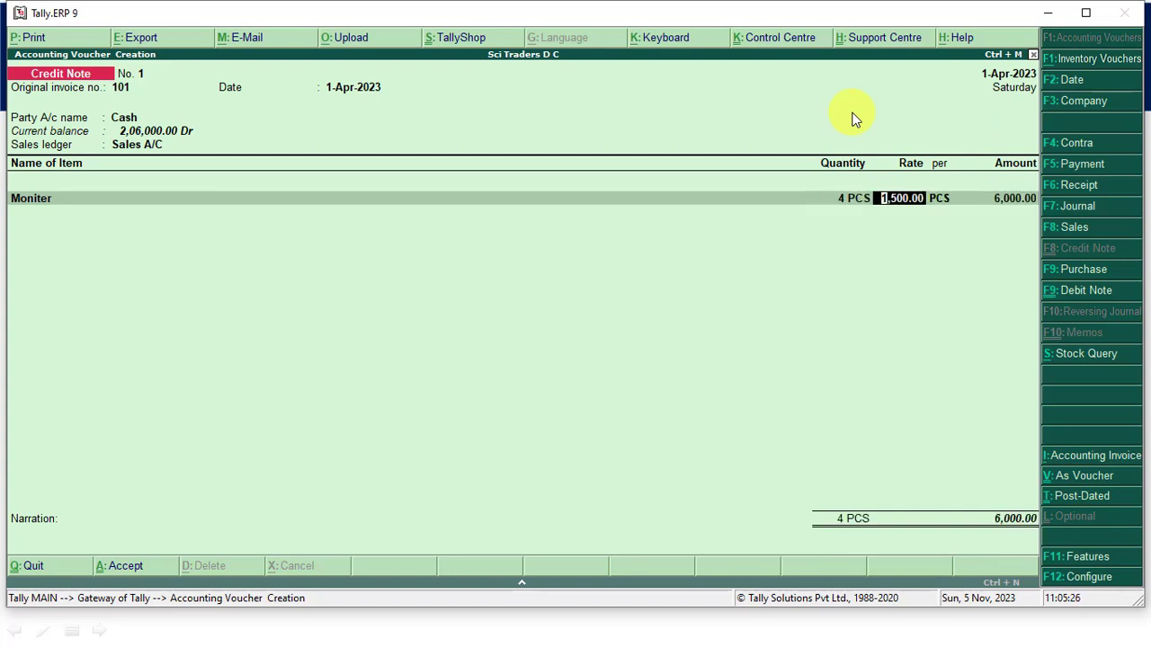
- Check the return amount on the PowerPoint slide, switch back to Tally.ERP 9, and set the Moniter quantity to 5 PCS
click(845, 199)
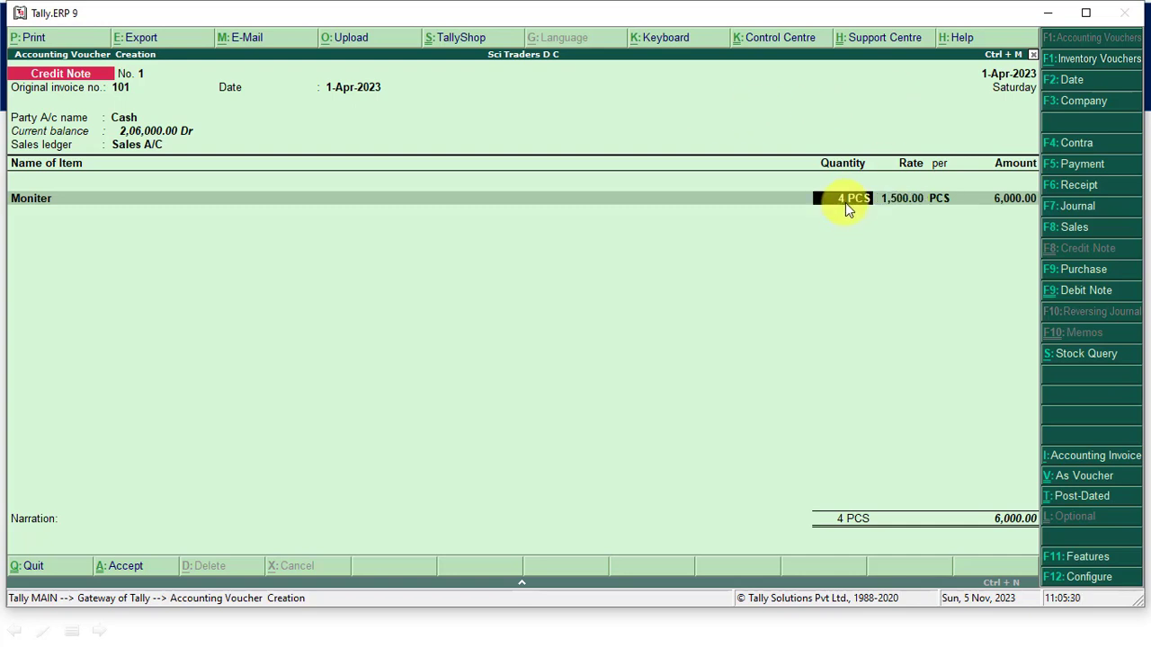
key(alt+Tab)
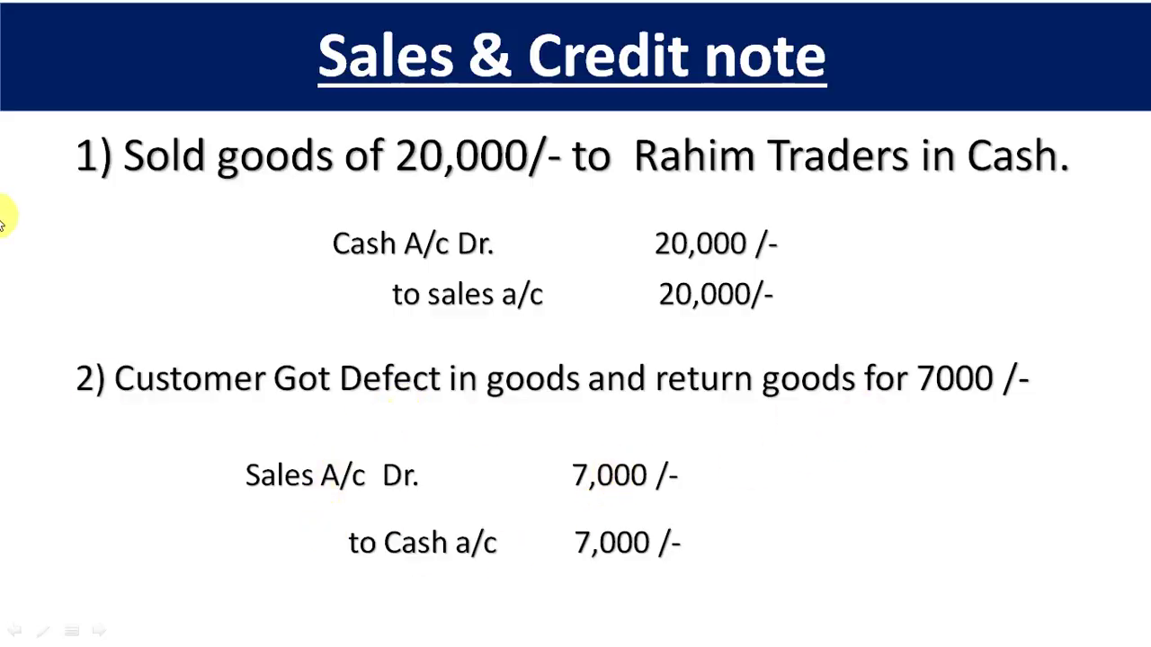
key(alt+Tab)
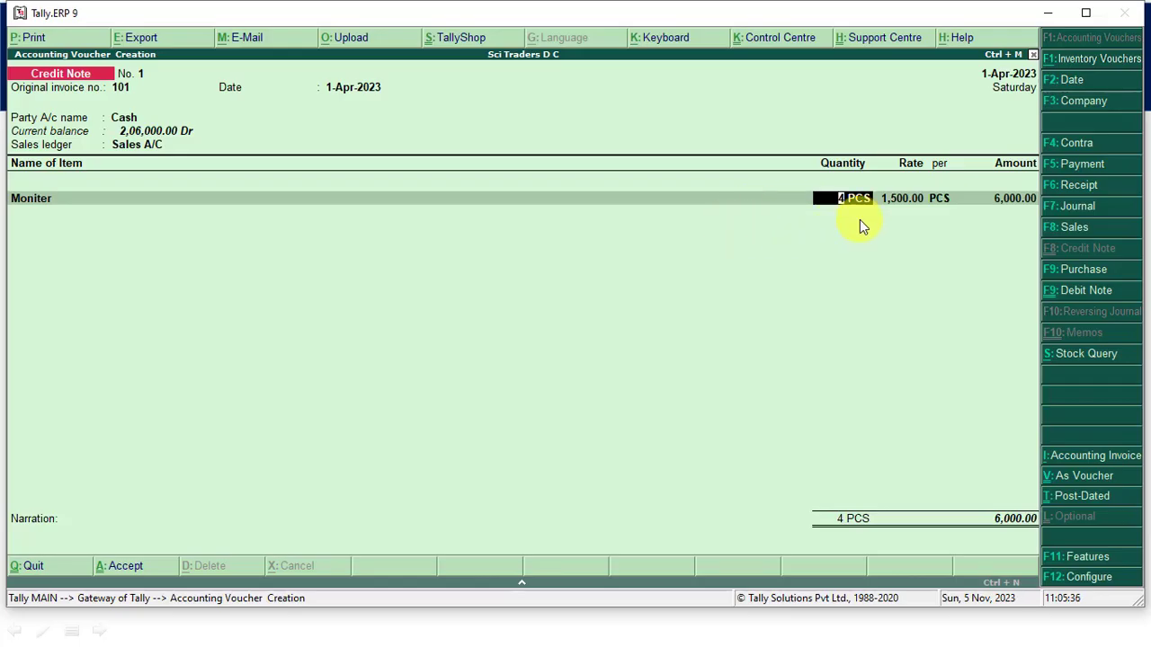
key(Return)
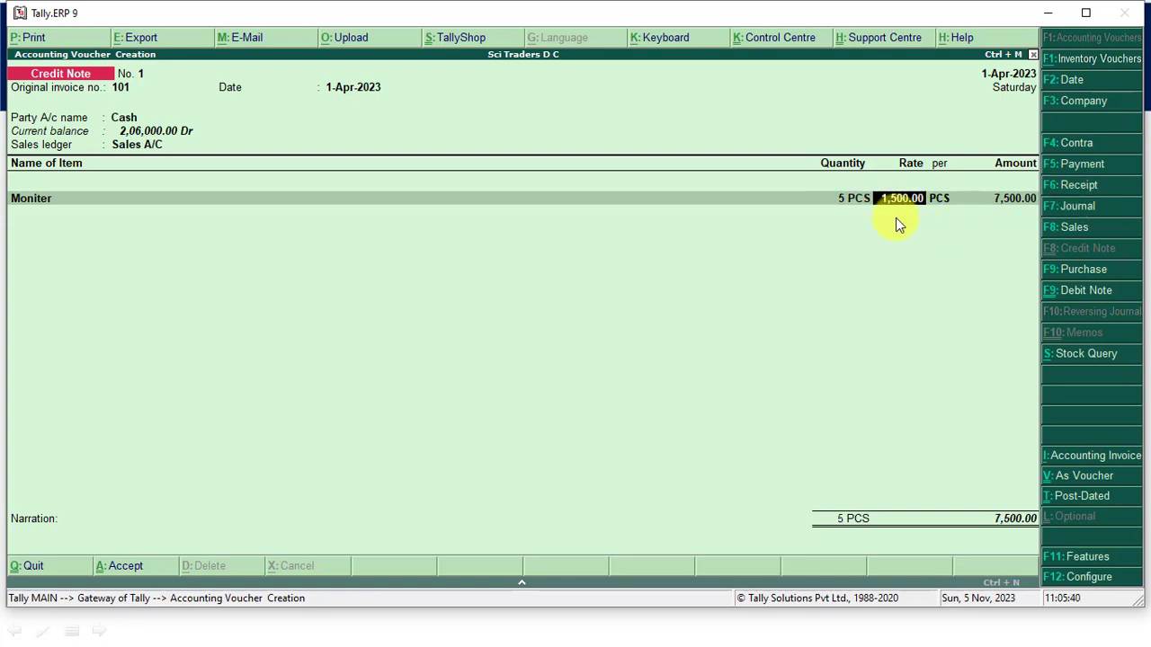
- Keep the Moniter rate of 1,500.00 per PCS and its calculated amount, and end the credit note's item list
key(Return)
key(Return)
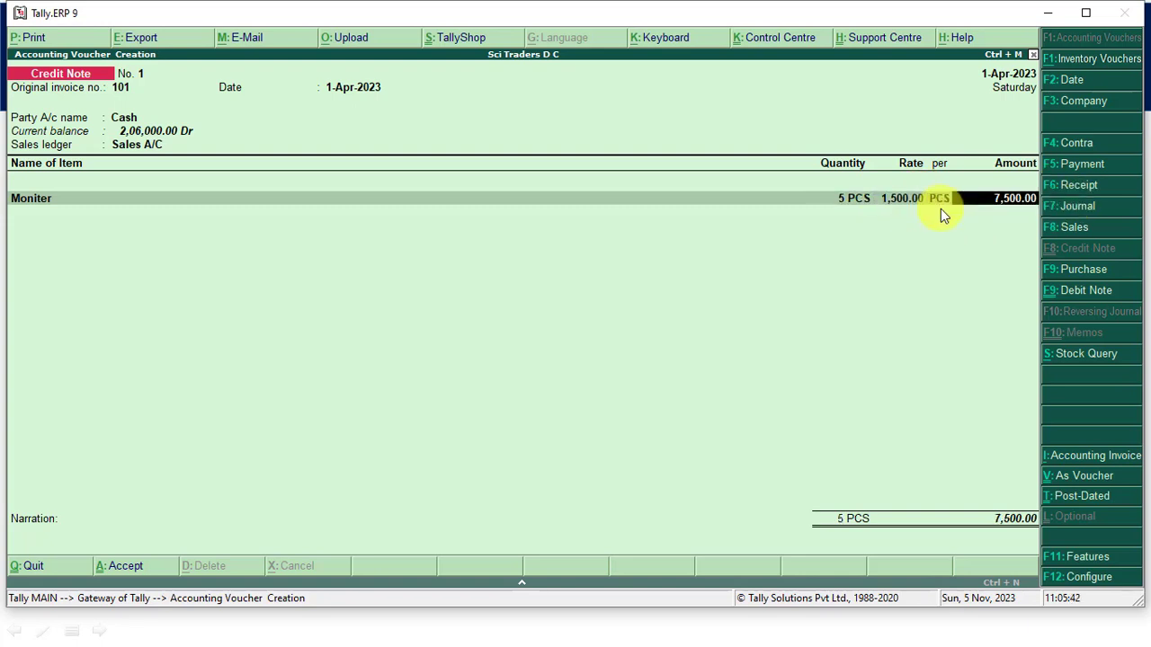
key(Return)
key(Return)
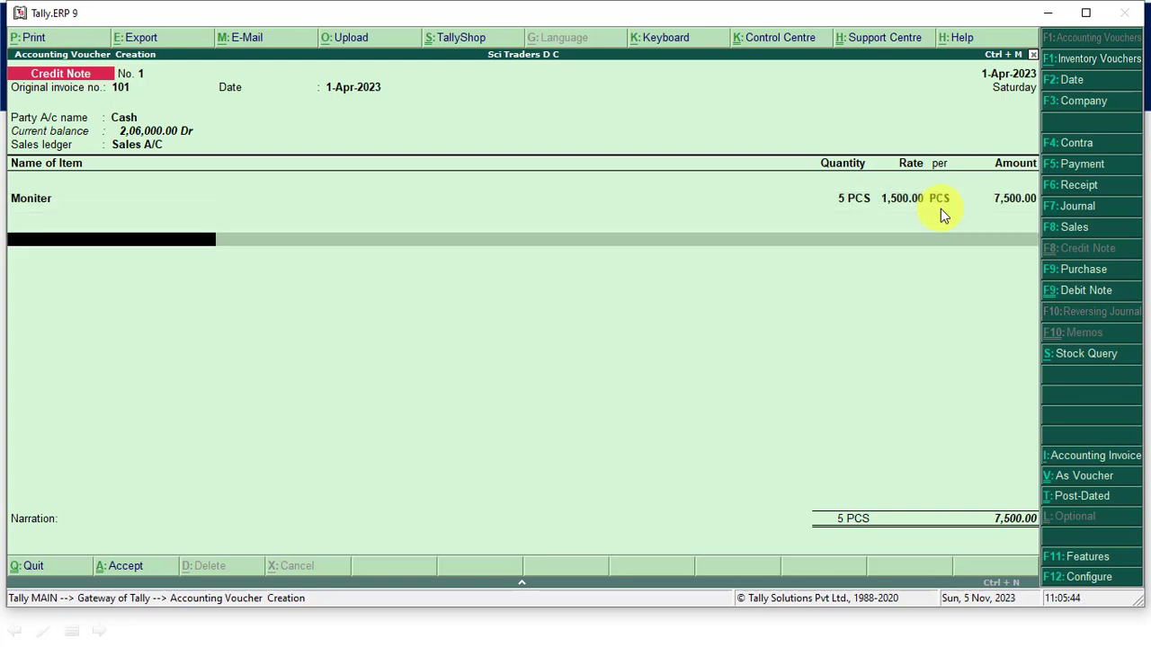
key(Return)
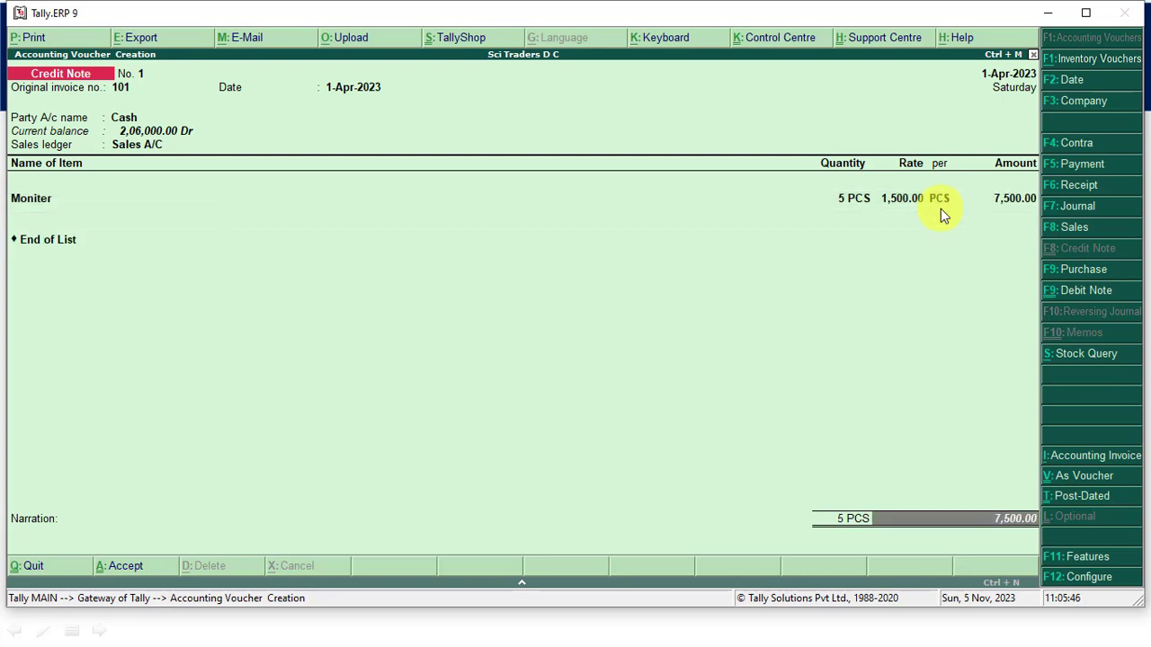
key(Return)
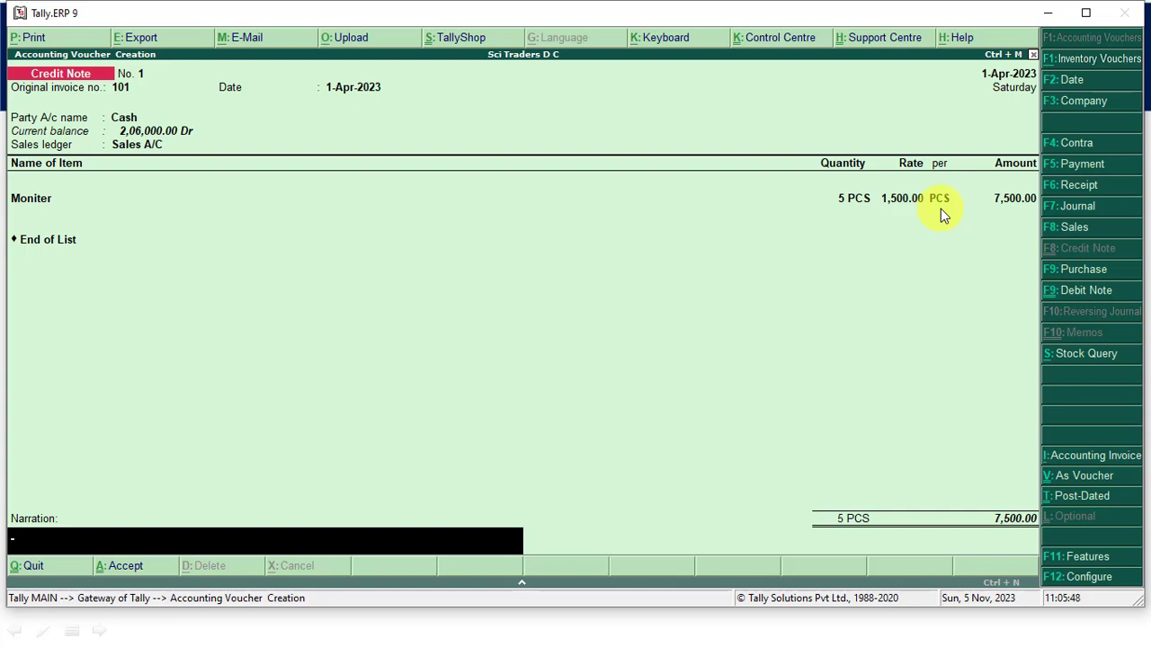
- Enter the narration "return goods by rahim traders by havng deftec" and save the credit note
text(return goods by ra)
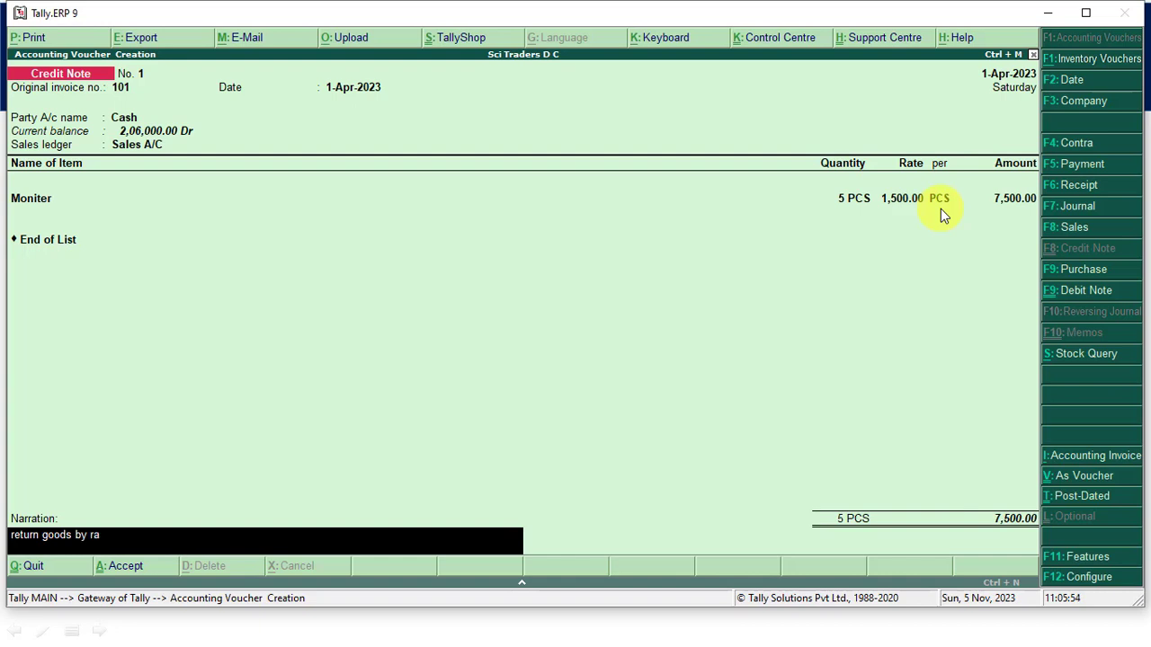
text(him traders by havng)
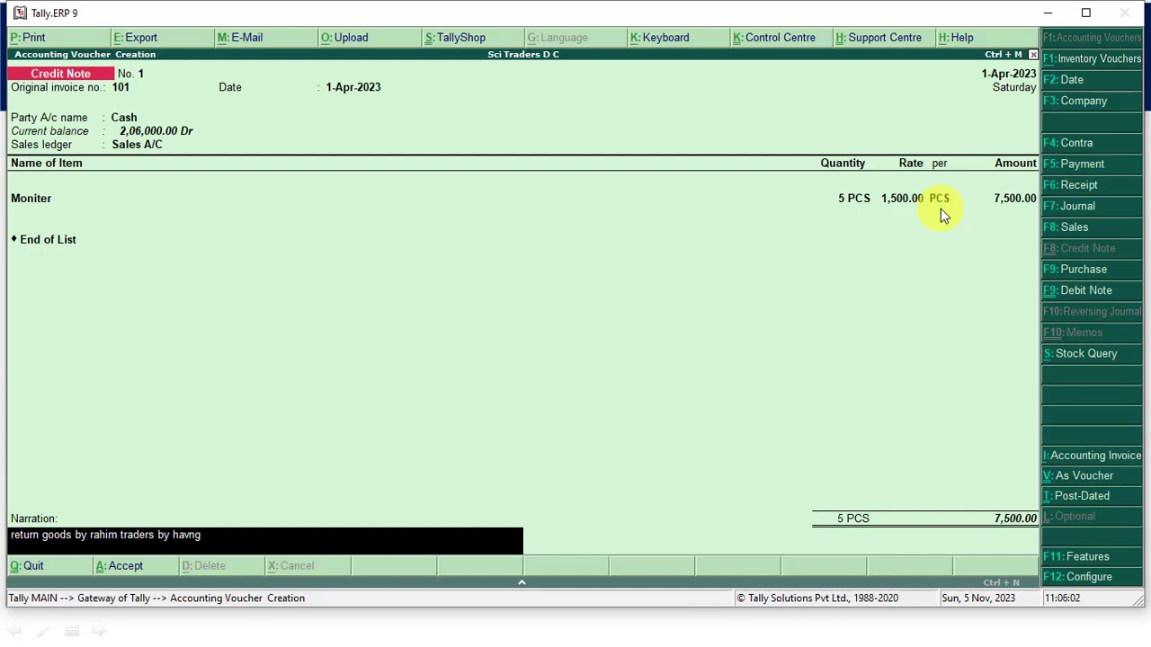
text( deftec)
key(Return)
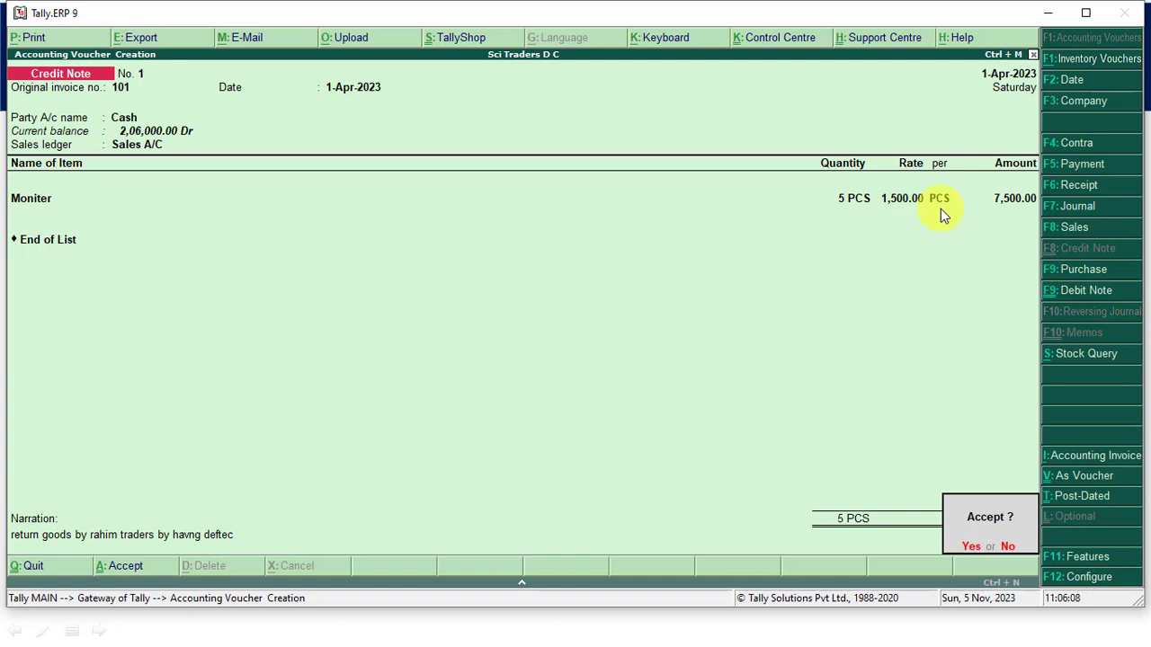
key(y)
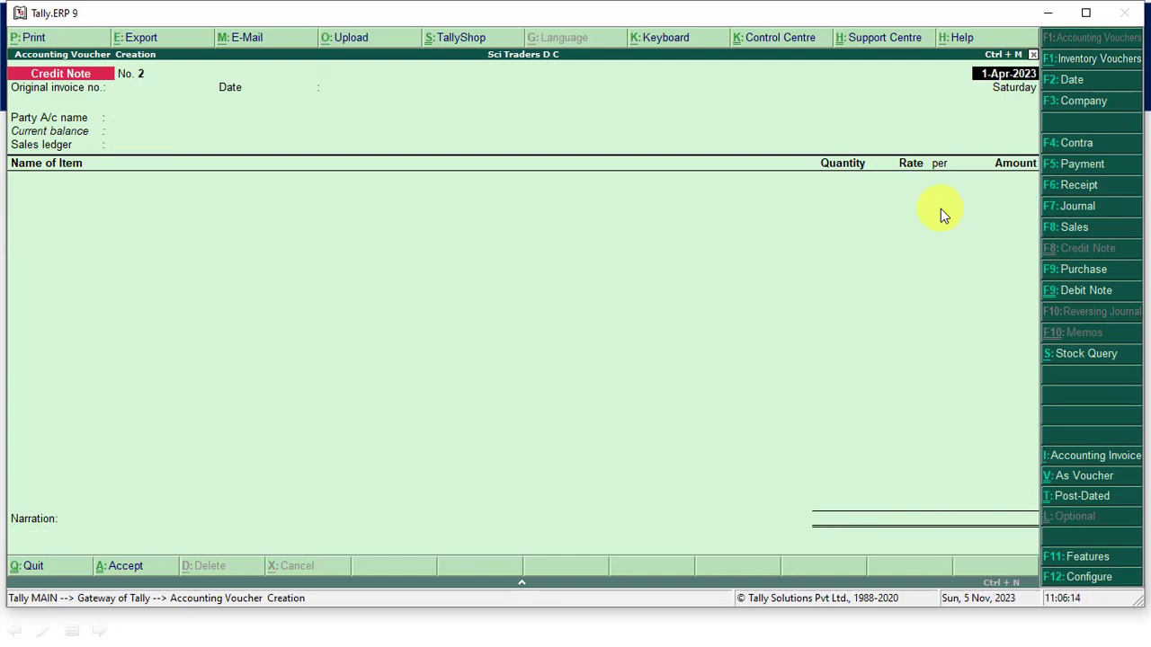
- Set Cash as the party account of the new credit note, leaving the original invoice and party details at their defaults
key(Return)
key(Return)
key(Return)
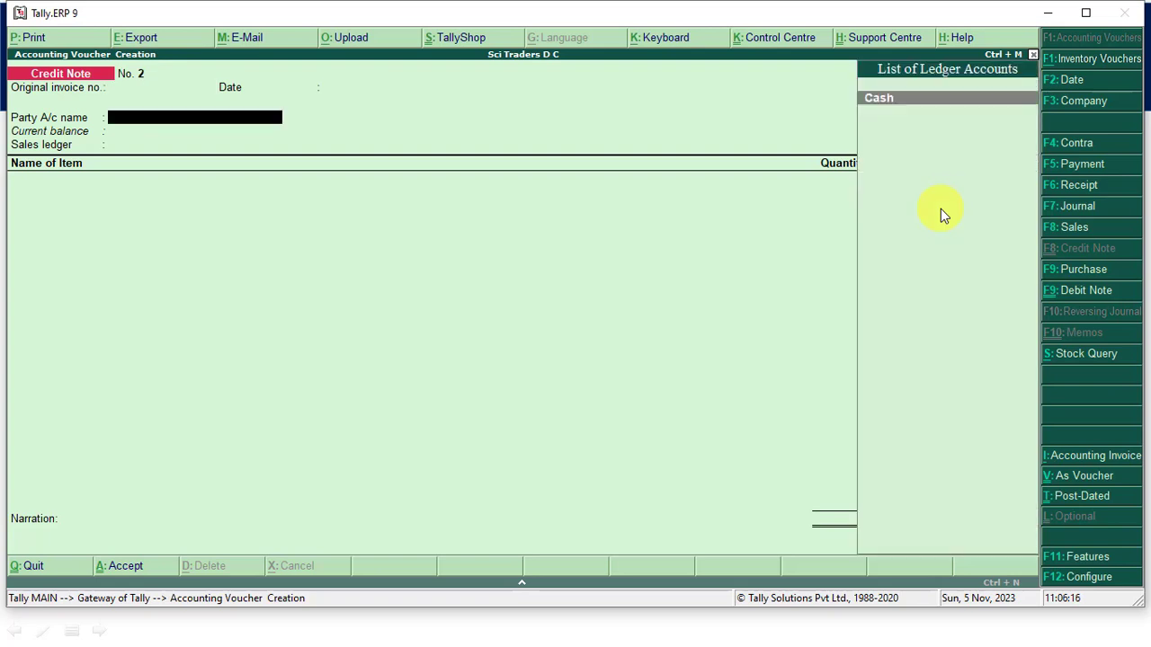
key(Return)
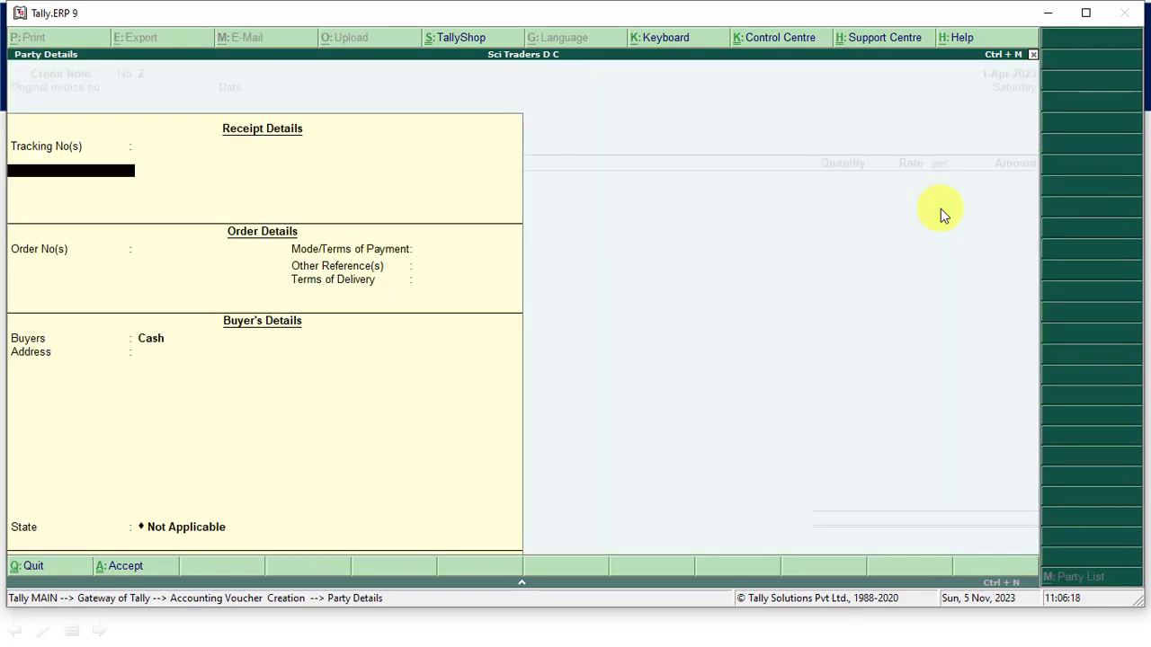
key(Return)
key(Return)
key(Return)
key(Return)
key(Return)
key(Return)
key(Return)
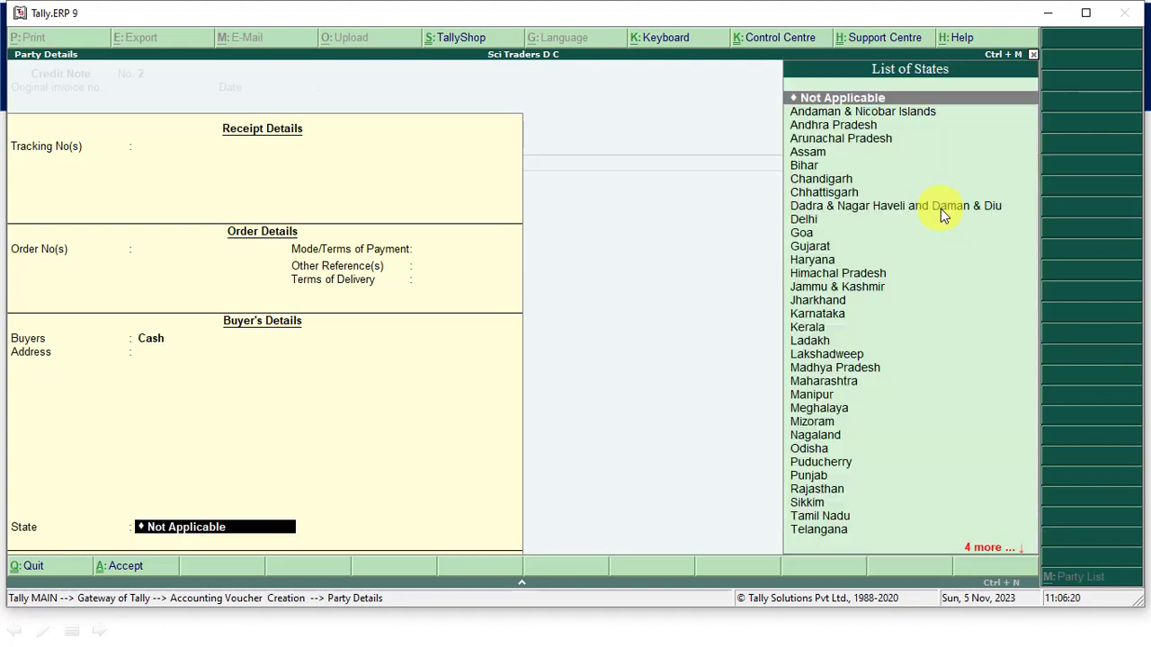
key(Return)
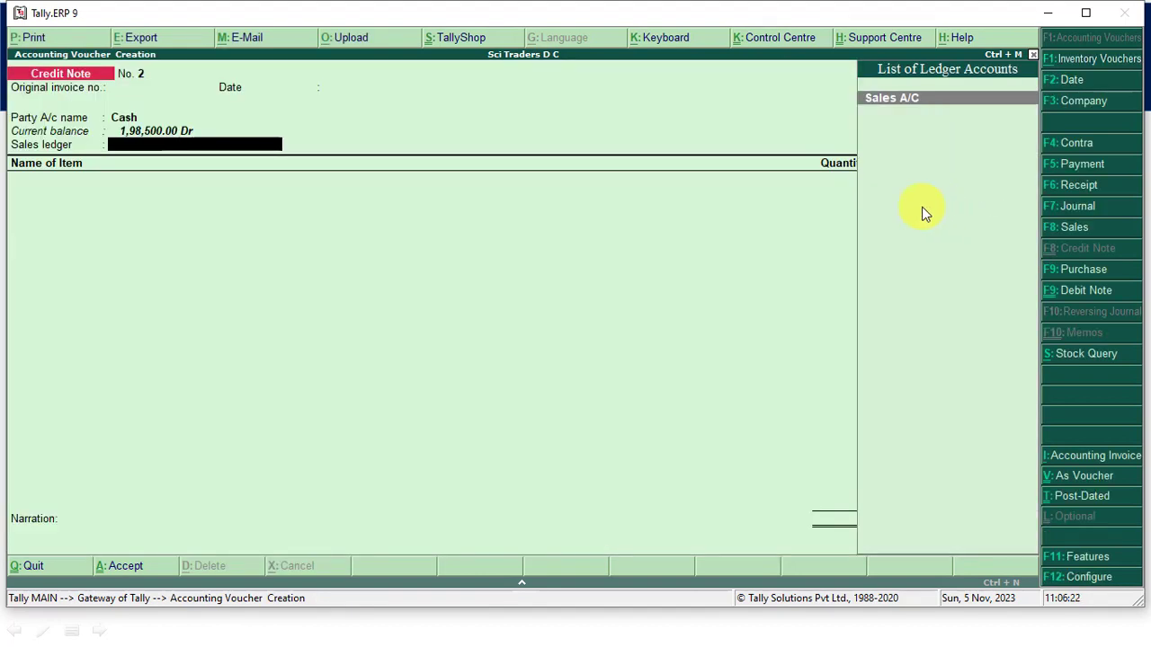